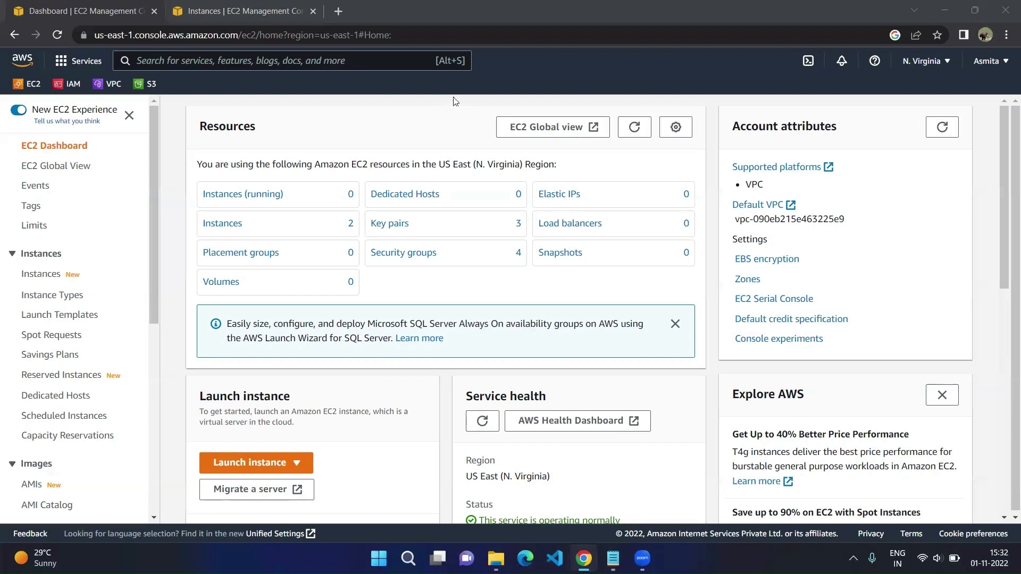
Step: Filter the EC2 instance list by Instance state = running, find none, and start a new launch
{"action": "left_click", "coordinate": [421, 97]}
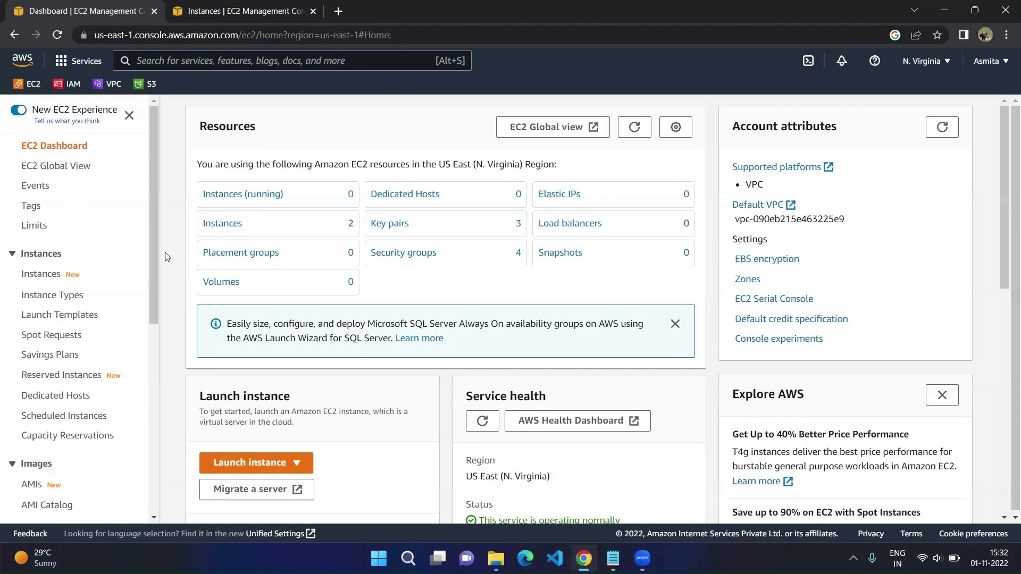
{"action": "left_click", "coordinate": [48, 280]}
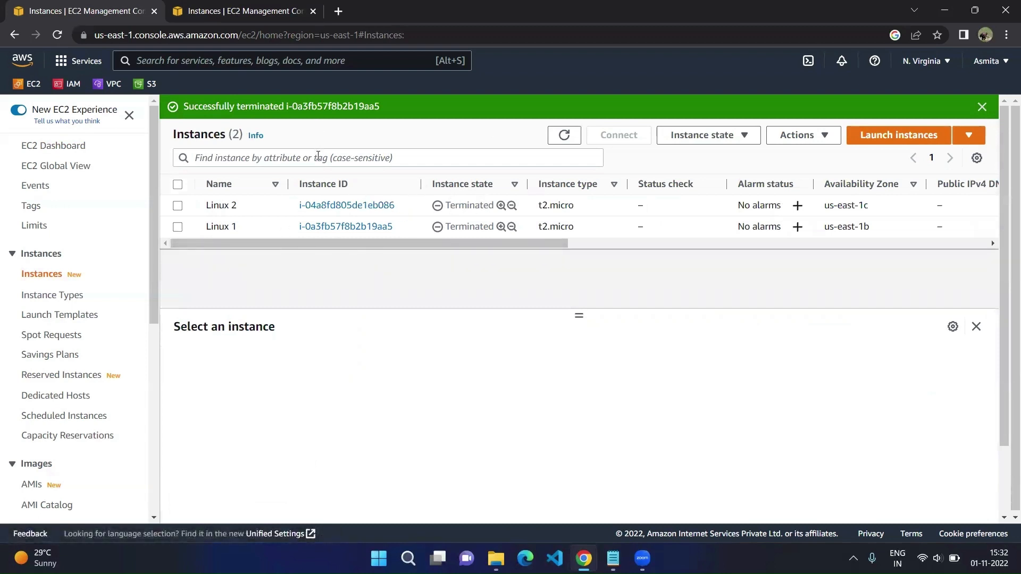
{"action": "left_click", "coordinate": [318, 153]}
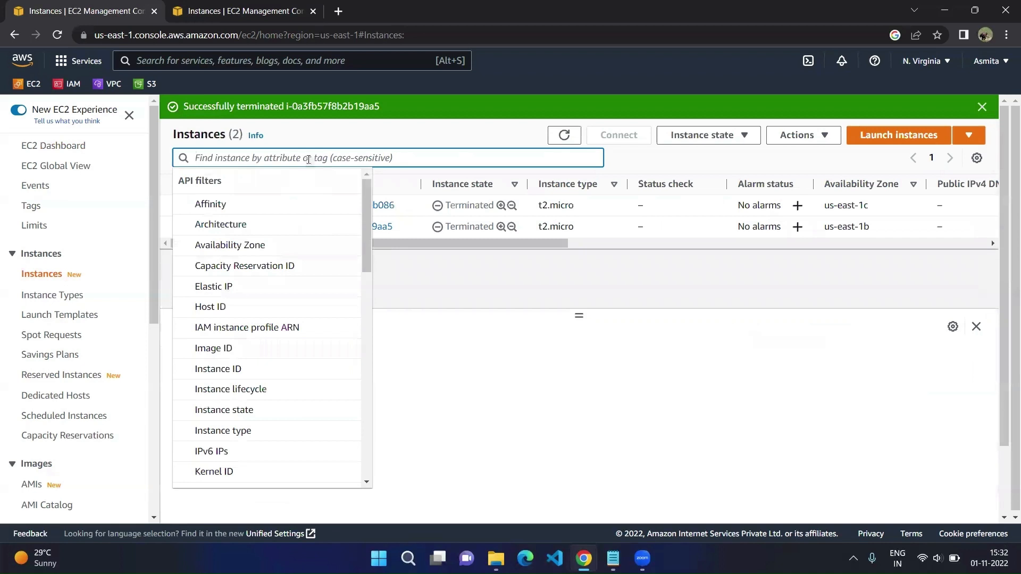
{"action": "type", "text": "runn"}
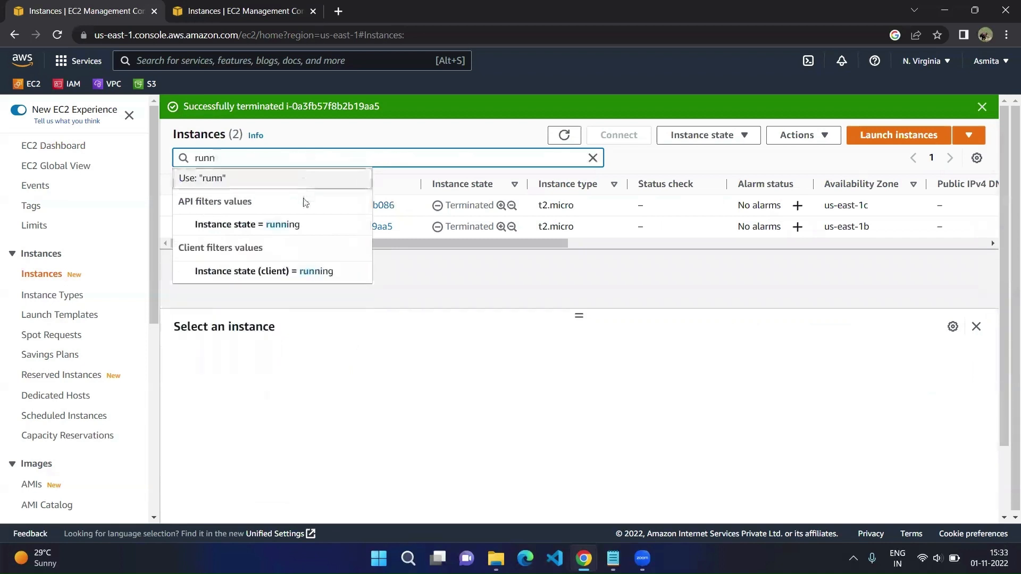
{"action": "left_click", "coordinate": [296, 227]}
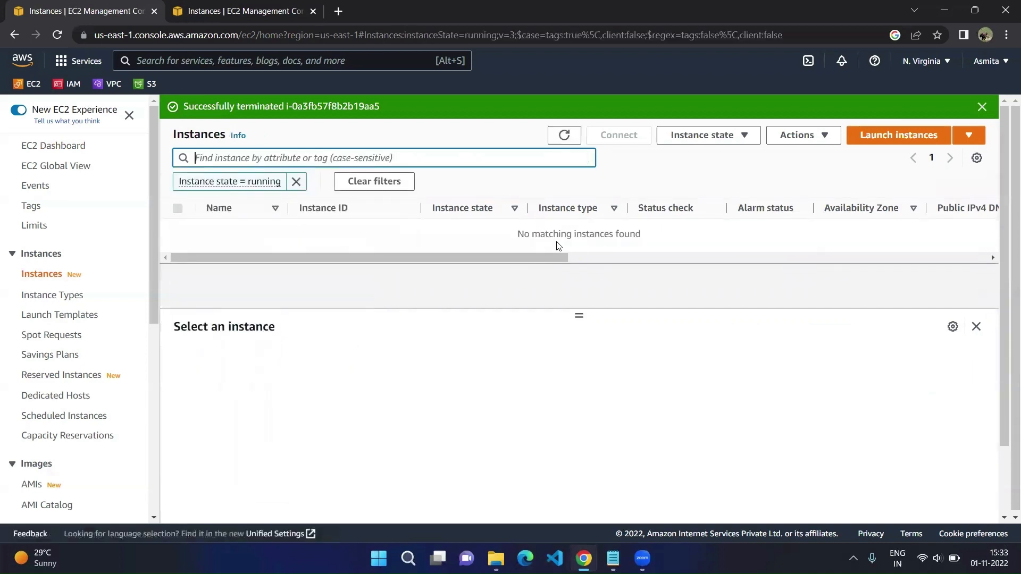
{"action": "left_click", "coordinate": [556, 233]}
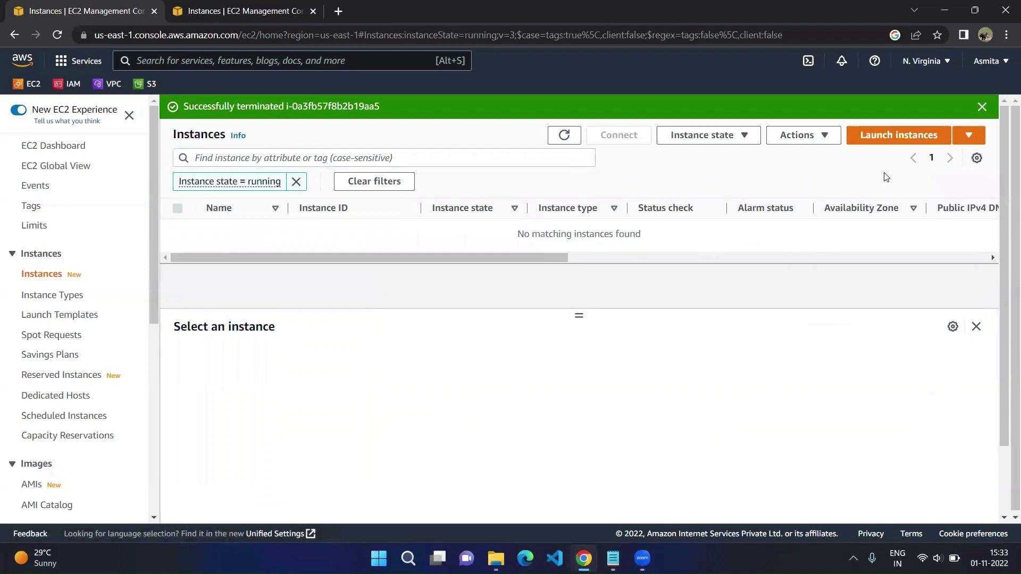
{"action": "left_click", "coordinate": [903, 137]}
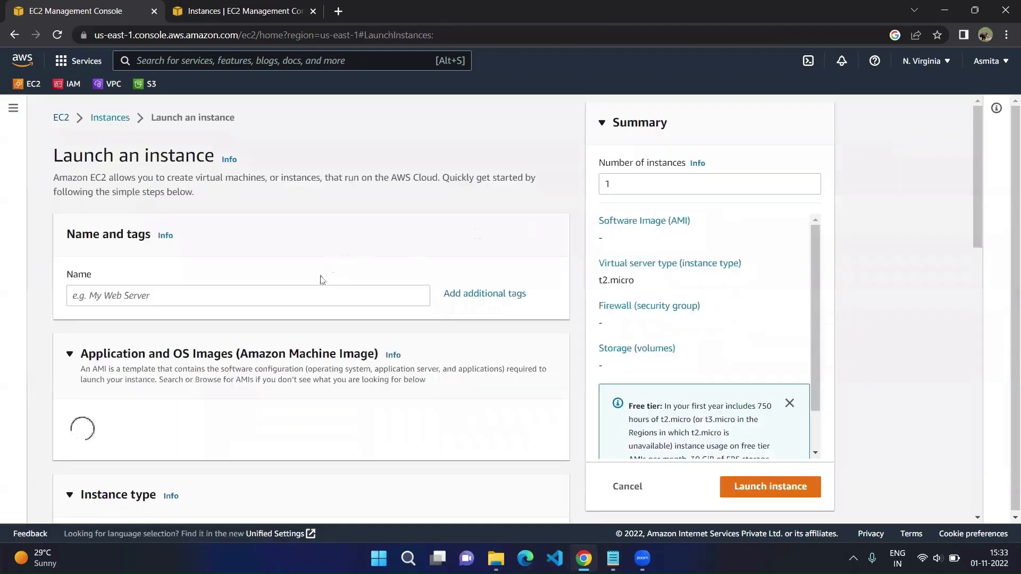
Step: Name the instance 'Webserver Windows' and choose the Windows Quick Start with Microsoft Windows Server 2022 Base AMI
{"action": "left_click", "coordinate": [313, 297]}
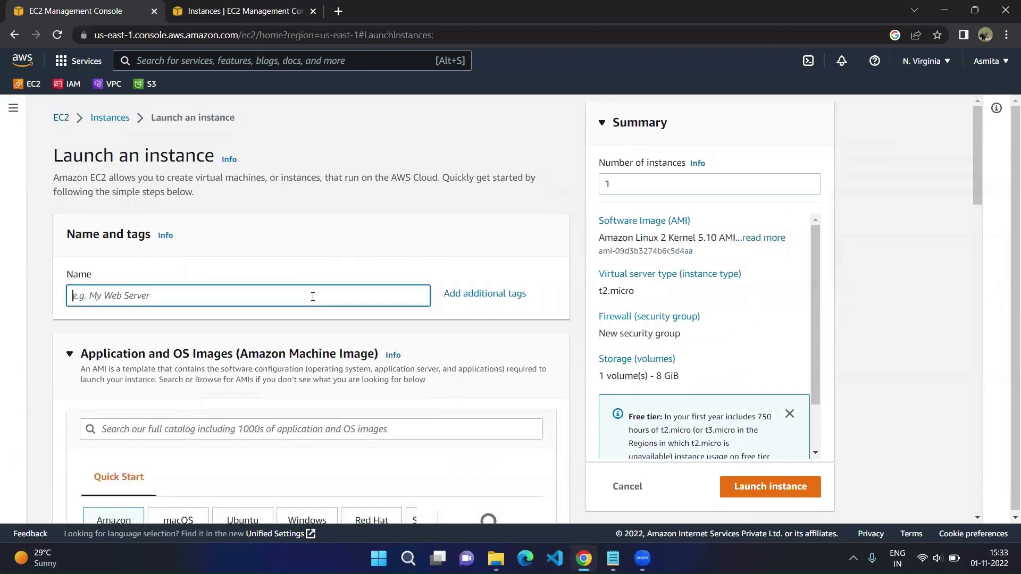
{"action": "type", "text": "Webserver Windows"}
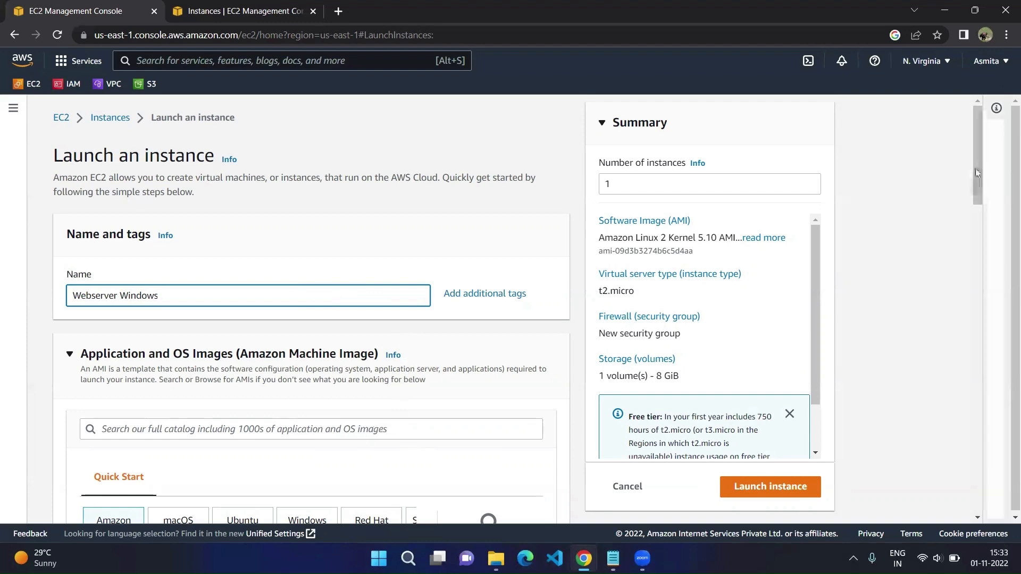
{"action": "left_click_drag", "start_coordinate": [976, 170], "coordinate": [976, 219]}
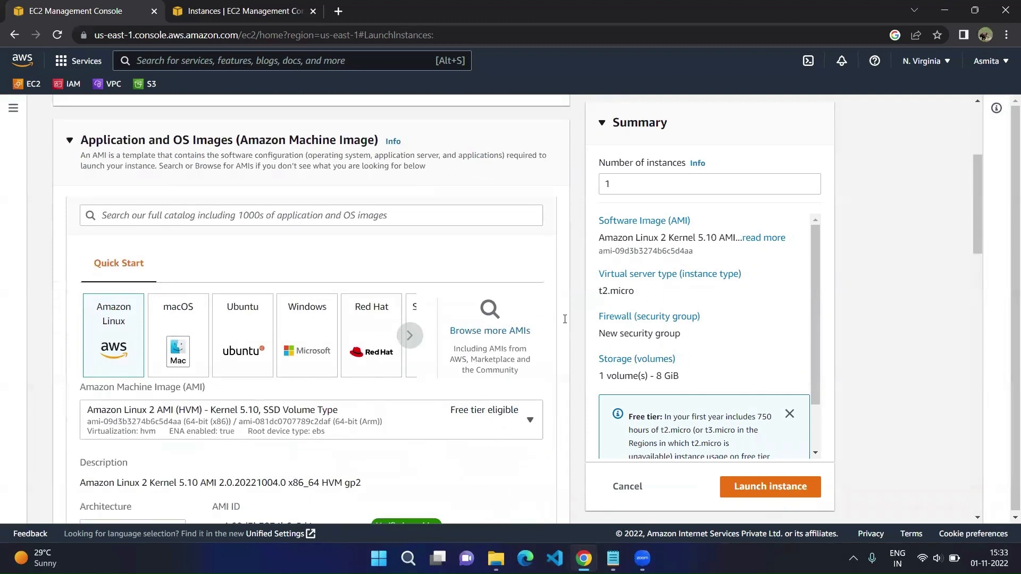
{"action": "left_click", "coordinate": [310, 325]}
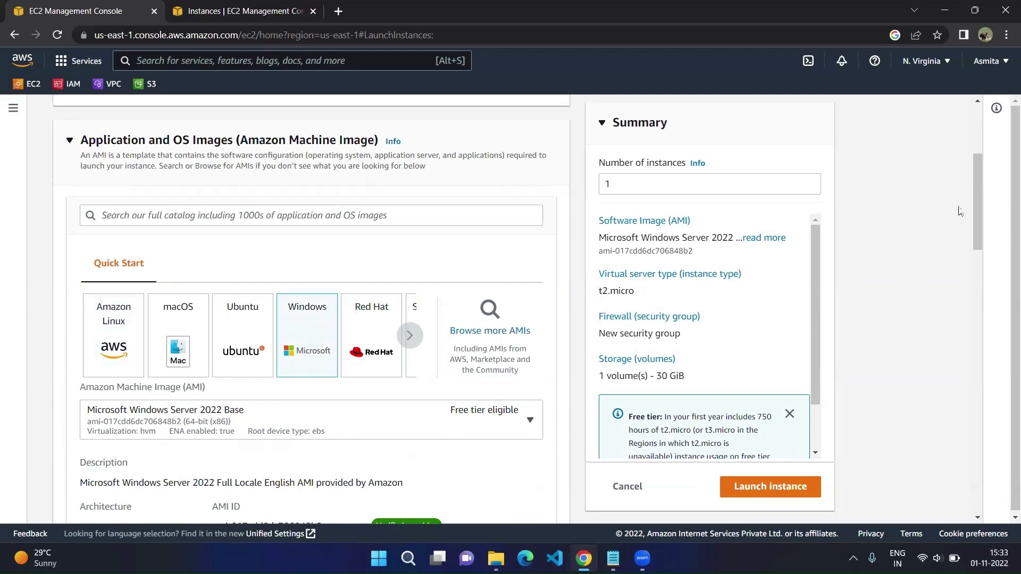
{"action": "left_click_drag", "start_coordinate": [974, 183], "coordinate": [977, 234]}
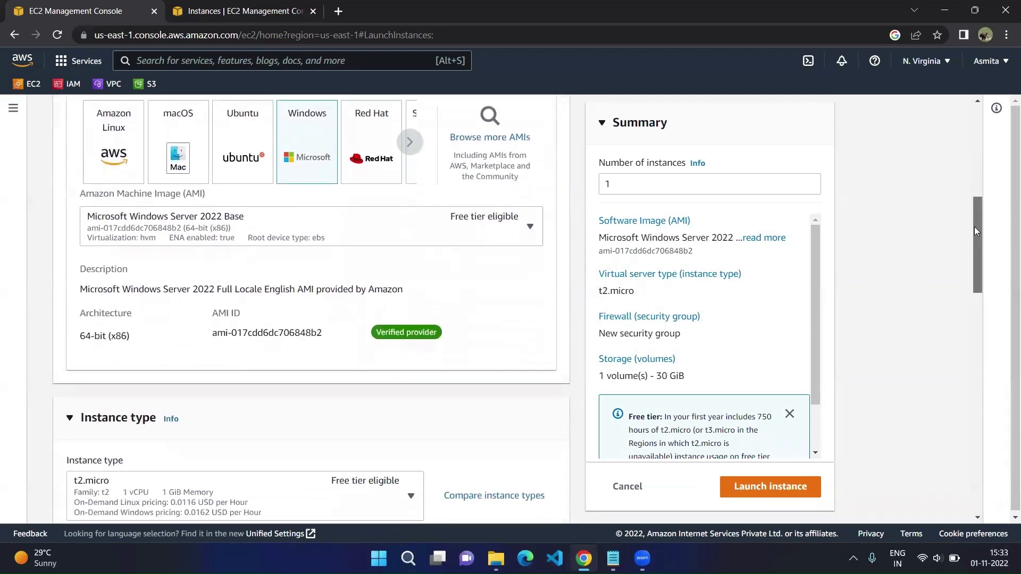
{"action": "left_click", "coordinate": [277, 234]}
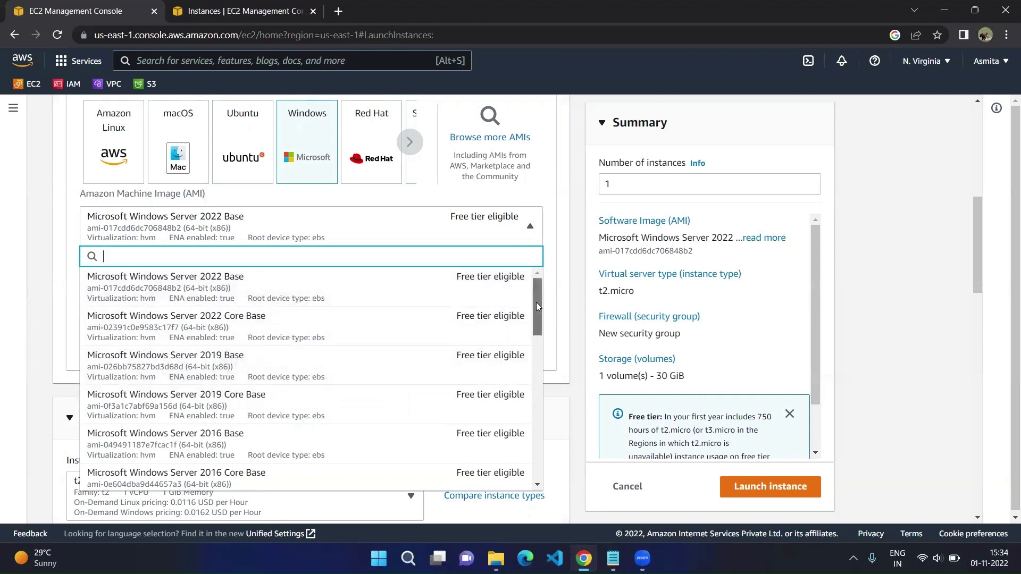
{"action": "left_click_drag", "start_coordinate": [536, 302], "coordinate": [543, 265]}
{"action": "left_click", "coordinate": [555, 250]}
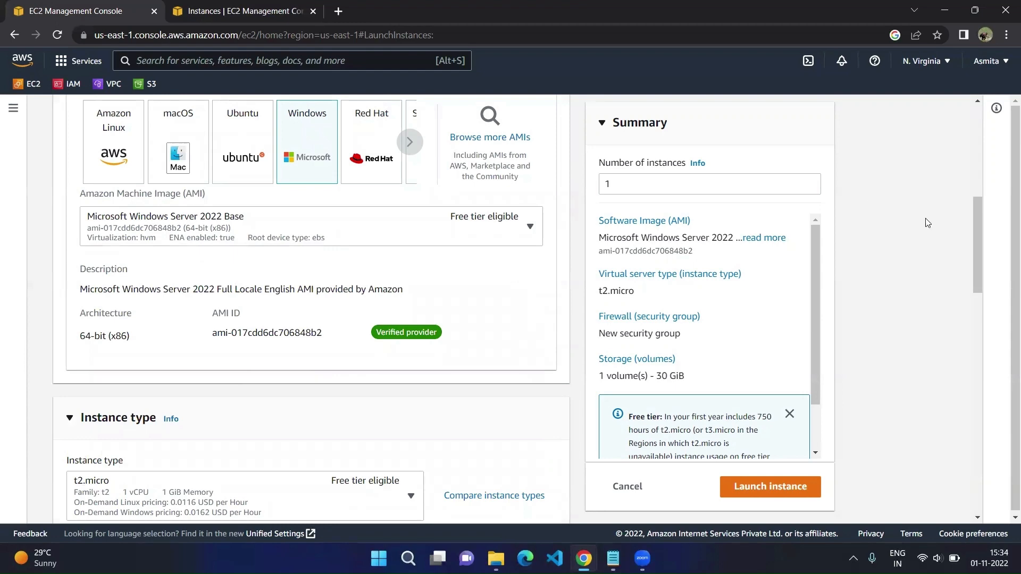
{"action": "left_click_drag", "start_coordinate": [977, 222], "coordinate": [980, 273]}
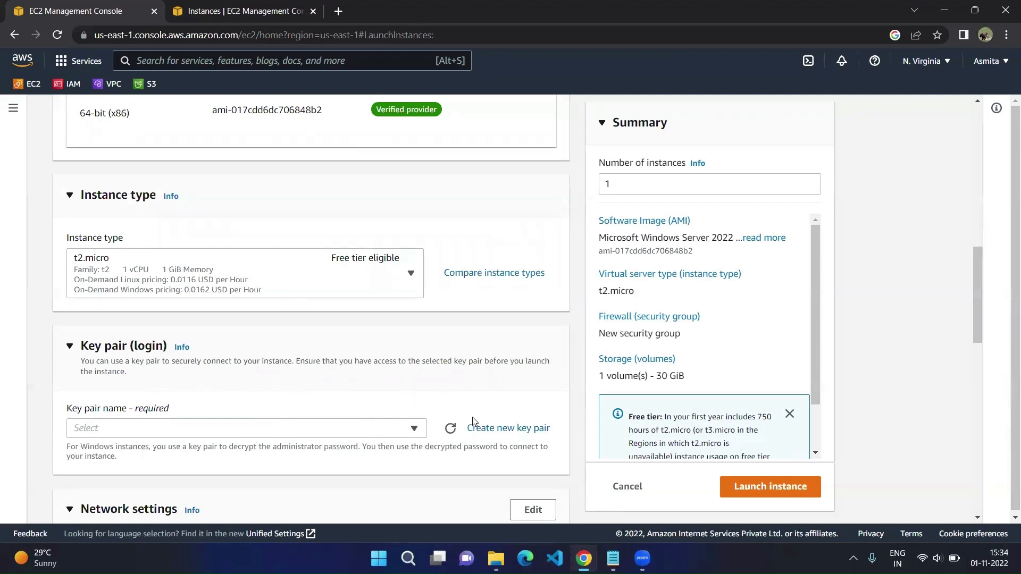
Step: Create and download a .pem key pair named Windows-Key-Pair2
{"action": "left_click", "coordinate": [505, 429]}
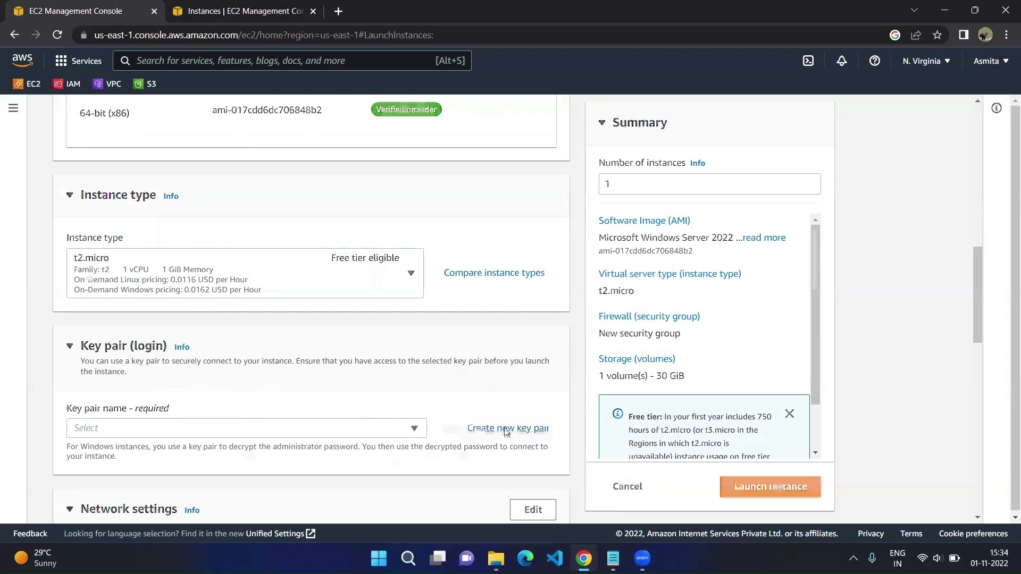
{"action": "left_click", "coordinate": [409, 312]}
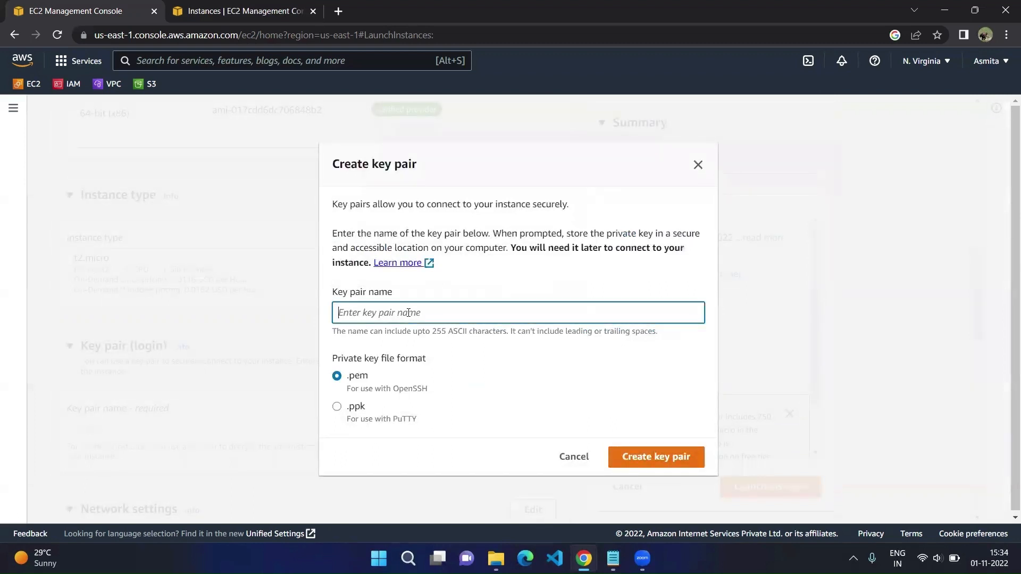
{"action": "type", "text": "Windows"}
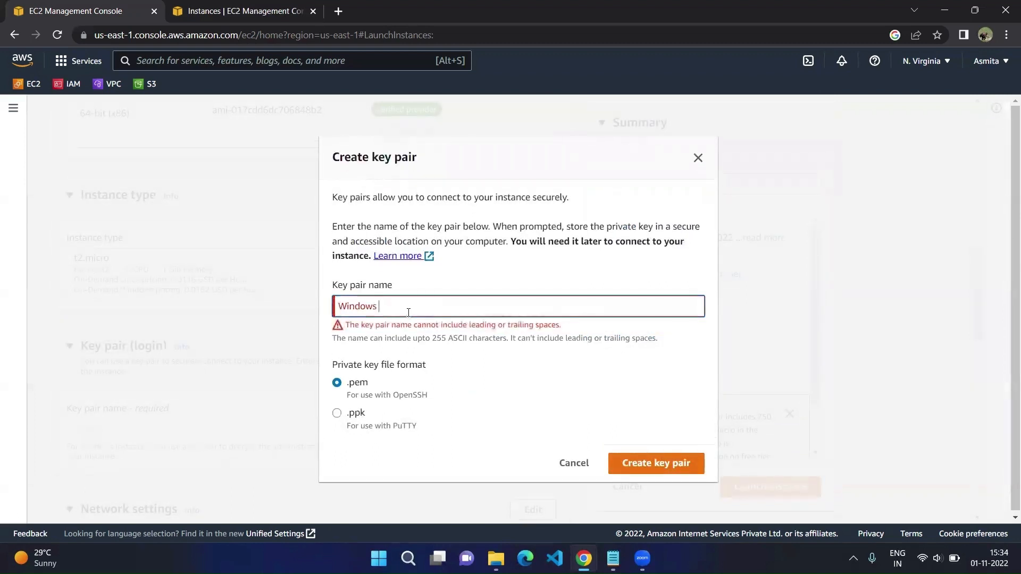
{"action": "key", "text": "BackSpace"}
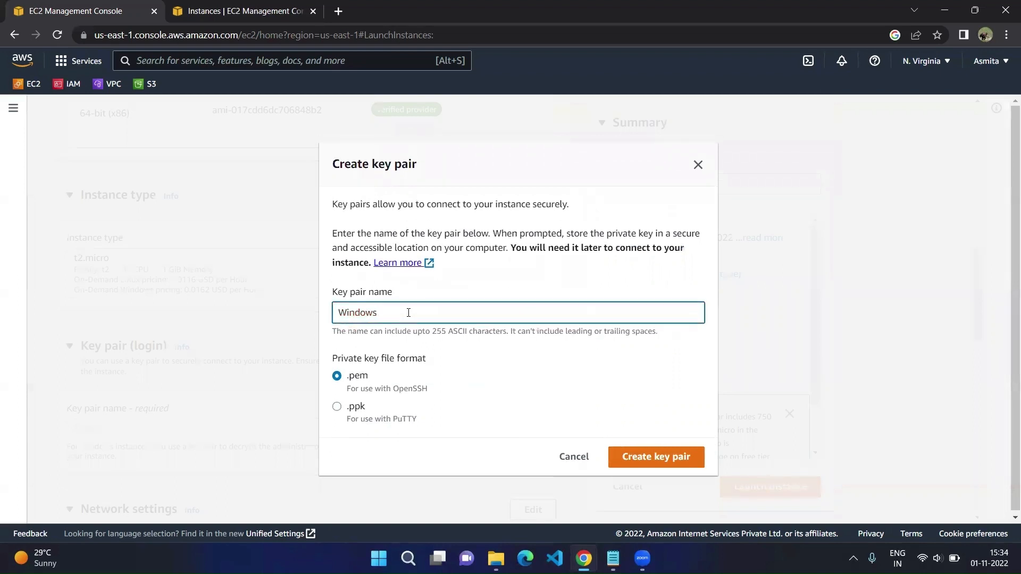
{"action": "type", "text": "Key"}
{"action": "type", "text": "-Pai"}
{"action": "type", "text": "r2"}
{"action": "type", "text": "-"}
{"action": "left_click", "coordinate": [654, 463]}
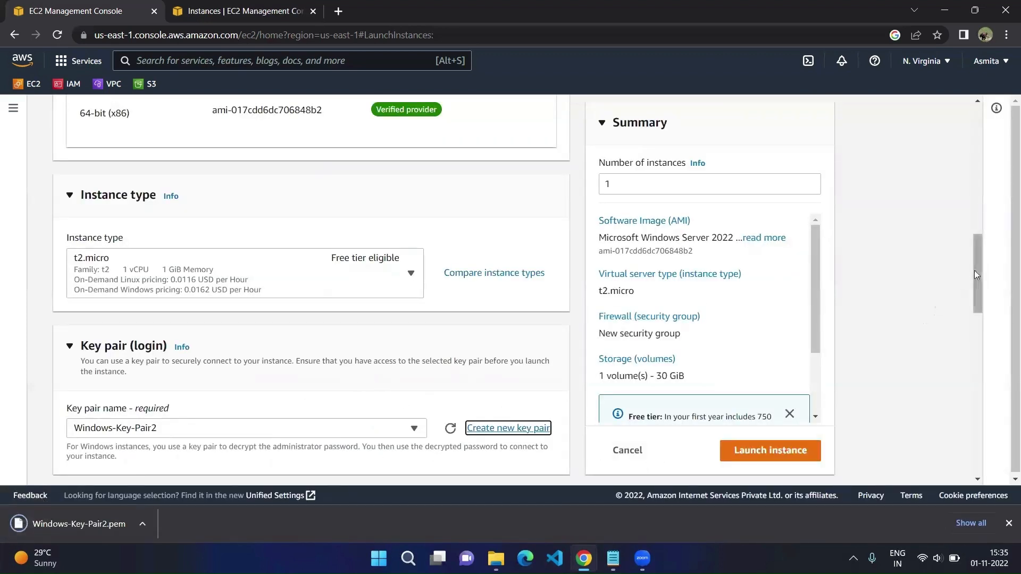
{"action": "left_click_drag", "start_coordinate": [974, 270], "coordinate": [986, 355]}
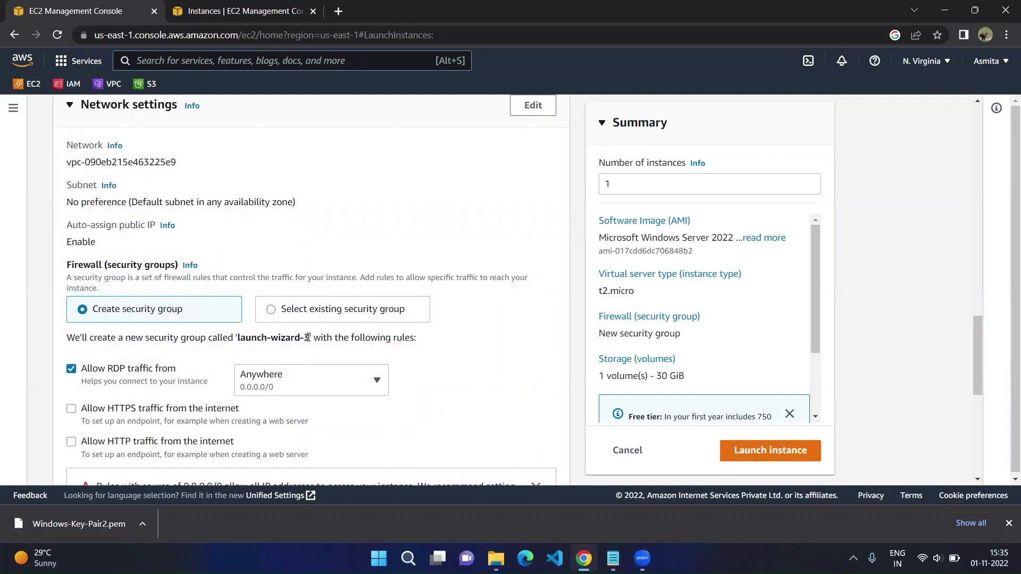
{"action": "left_click_drag", "start_coordinate": [308, 337], "coordinate": [238, 338]}
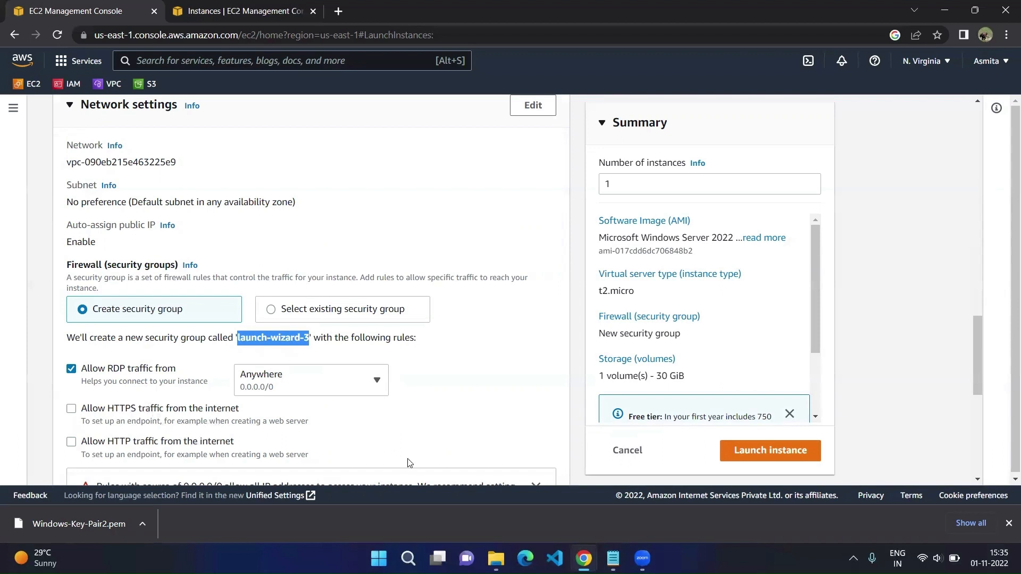
{"action": "left_click_drag", "start_coordinate": [976, 330], "coordinate": [988, 417]}
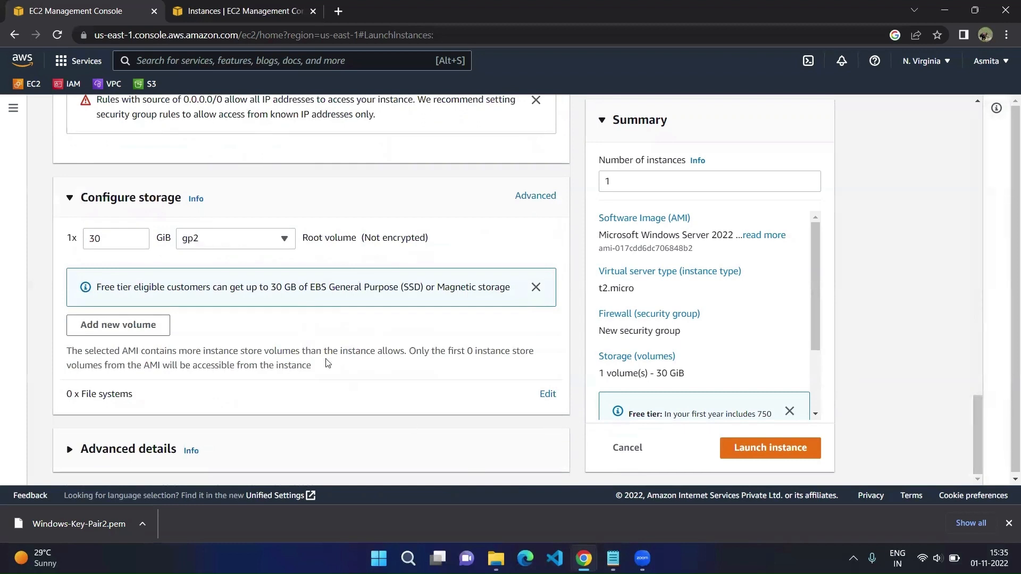
{"action": "left_click", "coordinate": [264, 239]}
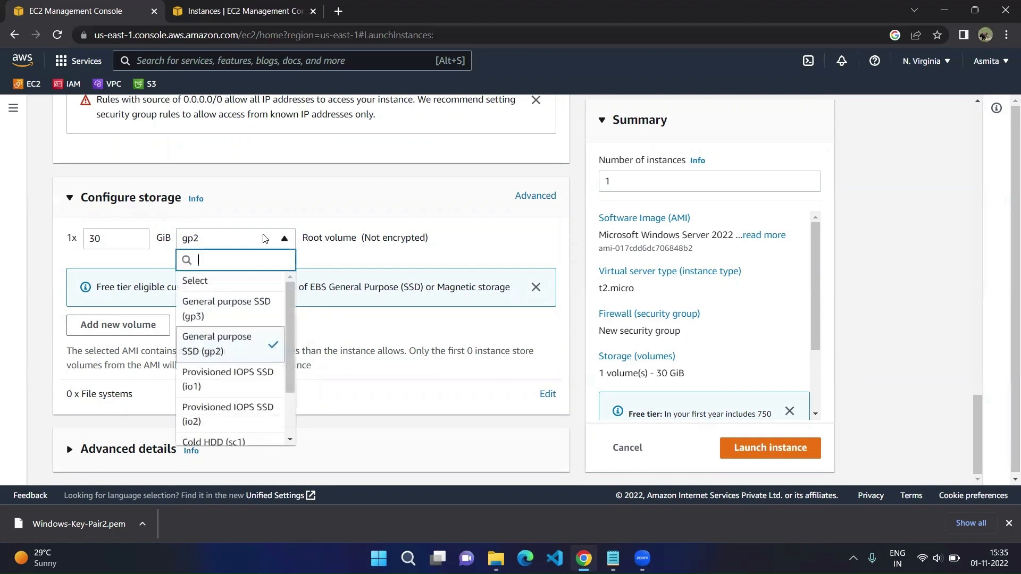
{"action": "left_click", "coordinate": [264, 238]}
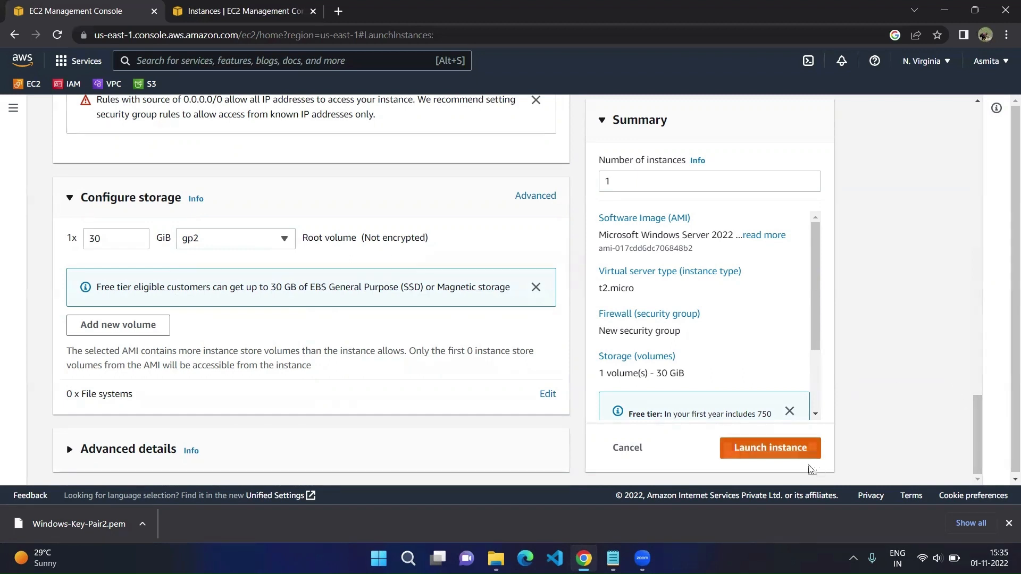
Step: Launch the Webserver Windows instance and return to the launch success page
{"action": "left_click", "coordinate": [781, 455]}
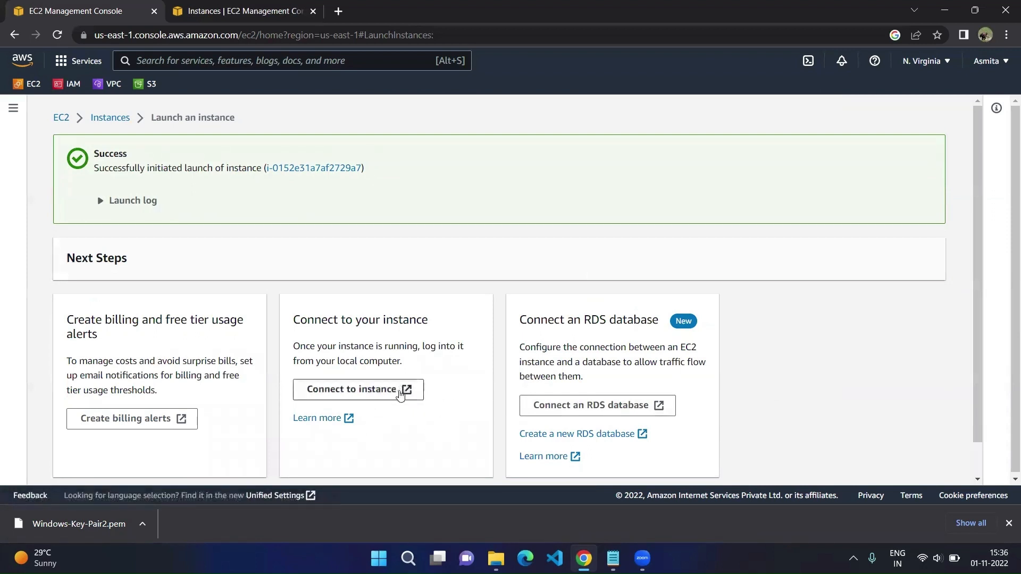
{"action": "left_click", "coordinate": [415, 395]}
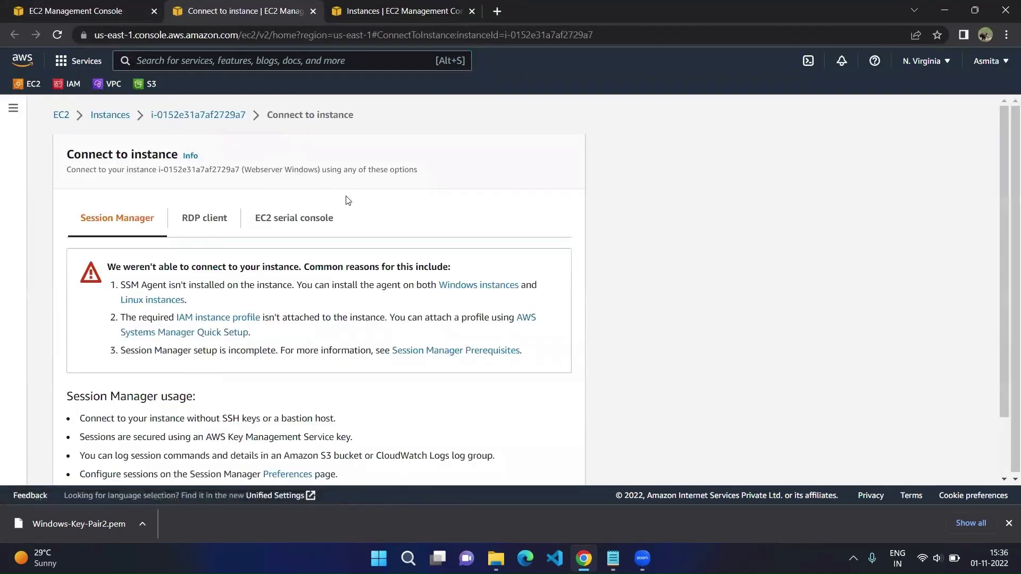
{"action": "left_click", "coordinate": [109, 16]}
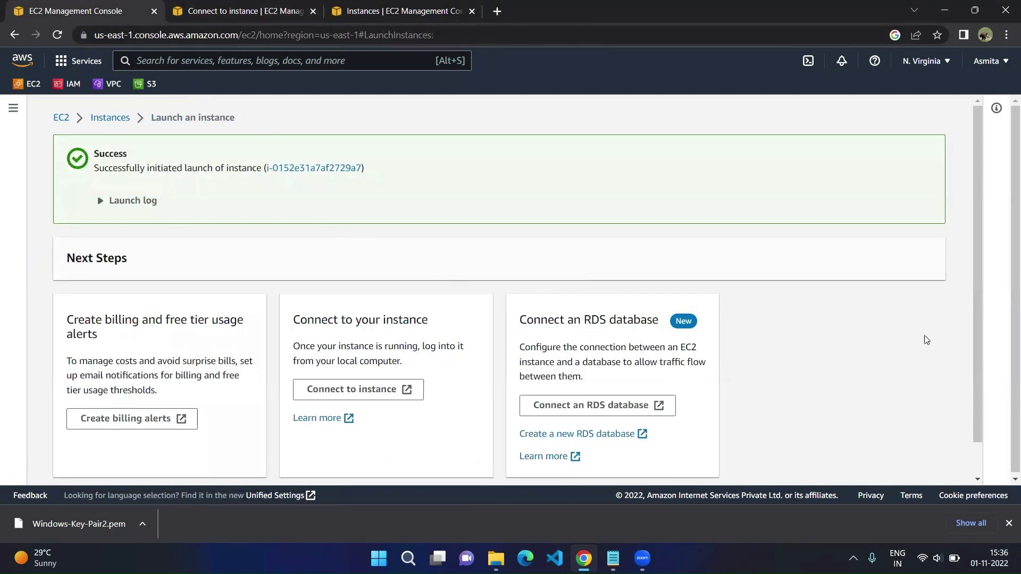
{"action": "left_click_drag", "start_coordinate": [975, 302], "coordinate": [977, 370]}
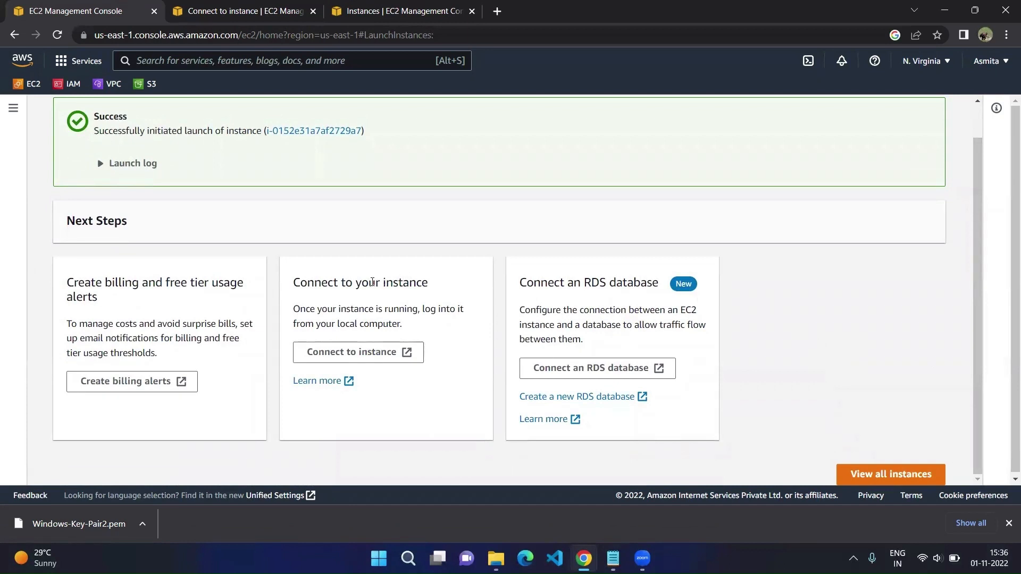
Step: Refresh the Instances list, remove the running filter, and widen the Name column
{"action": "left_click", "coordinate": [359, 20]}
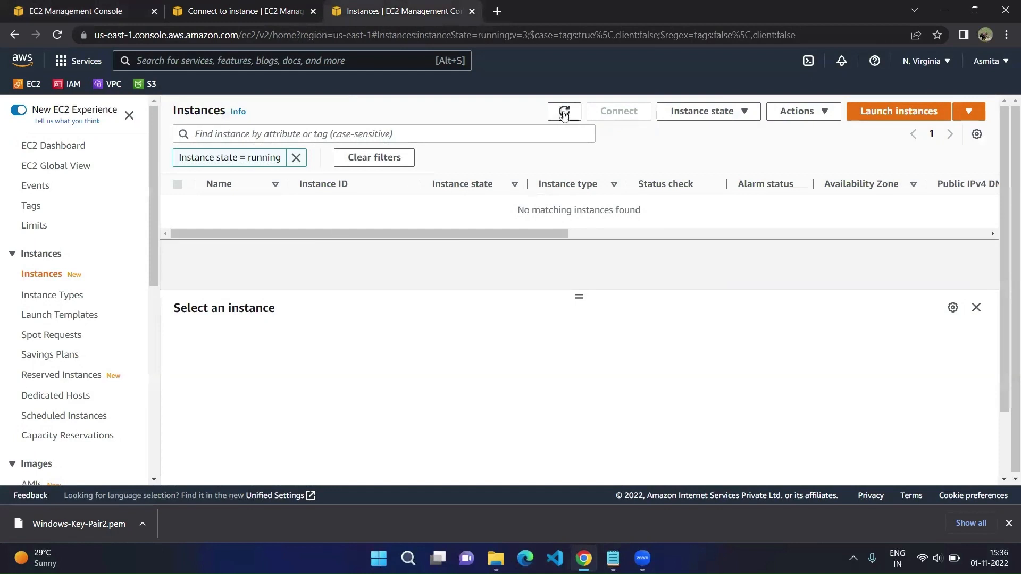
{"action": "left_click", "coordinate": [564, 112]}
{"action": "left_click", "coordinate": [564, 112]}
{"action": "left_click", "coordinate": [563, 113]}
{"action": "left_click", "coordinate": [563, 113]}
{"action": "left_click", "coordinate": [297, 159]}
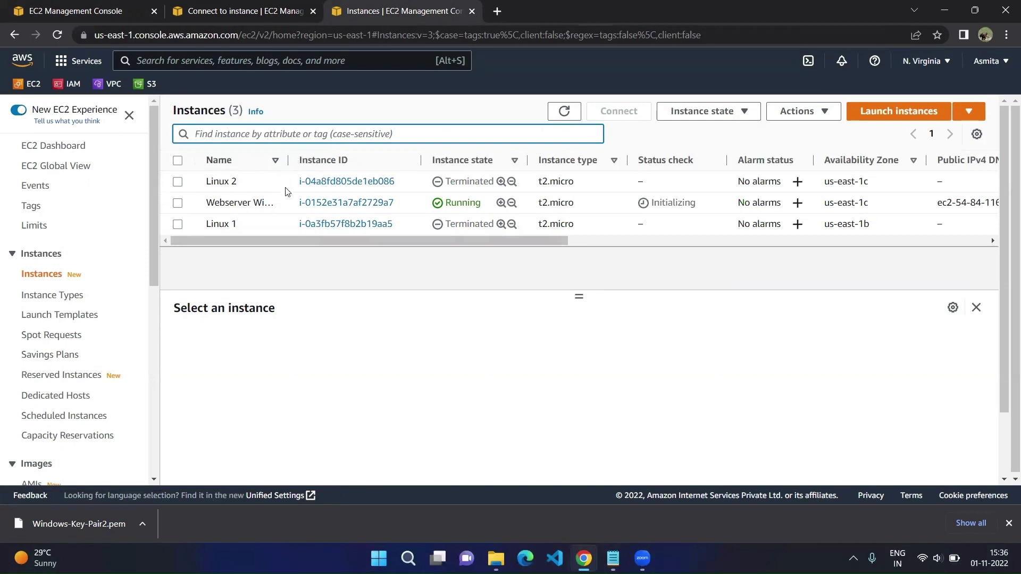
{"action": "left_click_drag", "start_coordinate": [286, 159], "coordinate": [331, 159]}
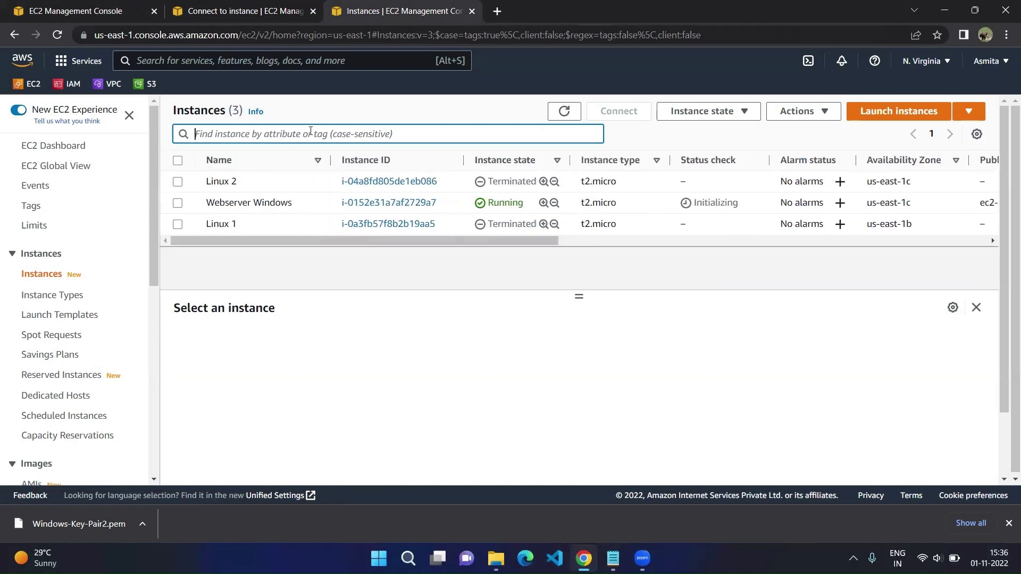
Step: Filter by Instance state = running again and select the Webserver Windows instance
{"action": "left_click", "coordinate": [310, 132]}
{"action": "type", "text": "runn"}
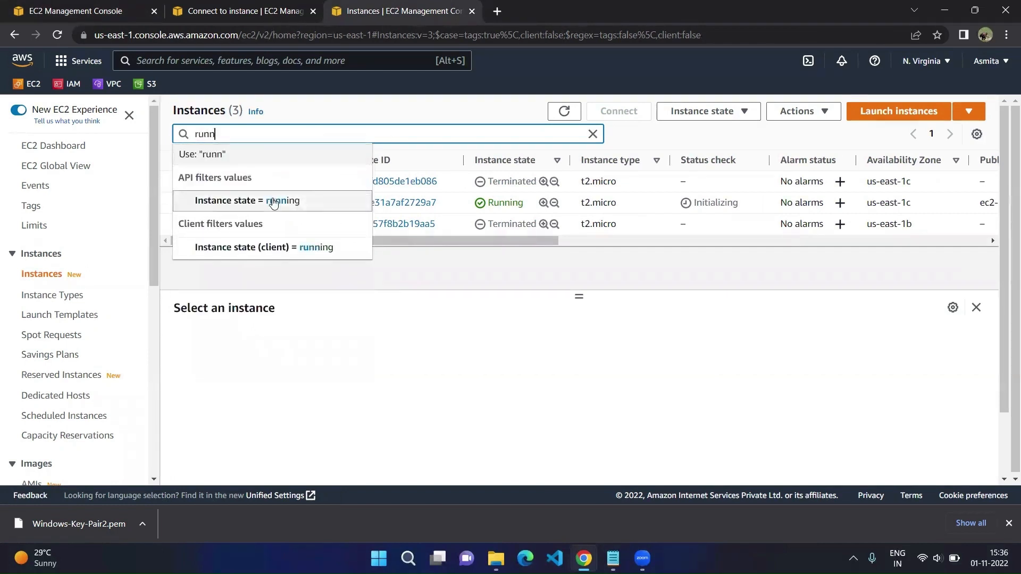
{"action": "left_click", "coordinate": [274, 203]}
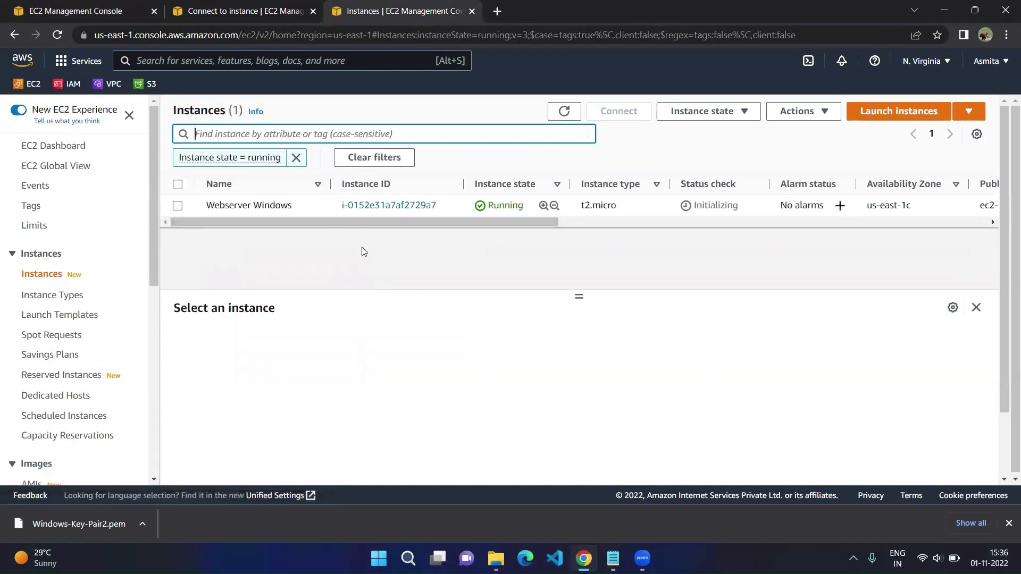
{"action": "left_click", "coordinate": [179, 208]}
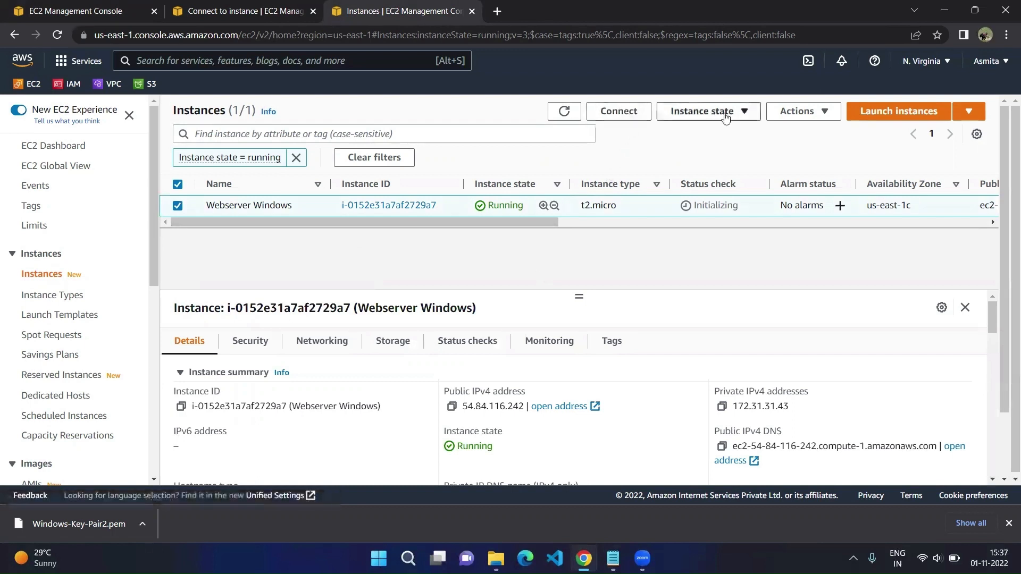
{"action": "left_click", "coordinate": [747, 116]}
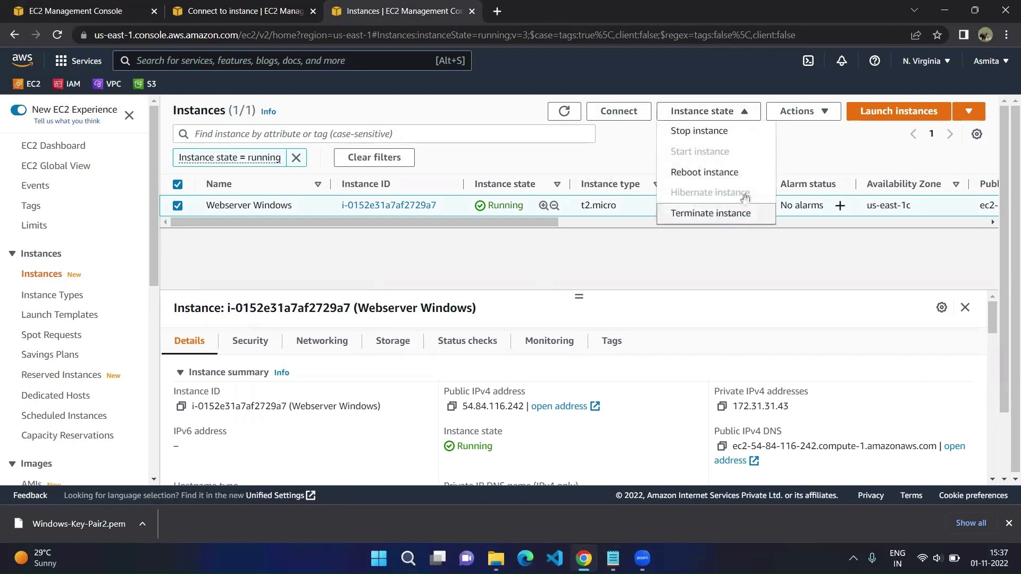
{"action": "left_click", "coordinate": [795, 144]}
{"action": "left_click", "coordinate": [810, 116]}
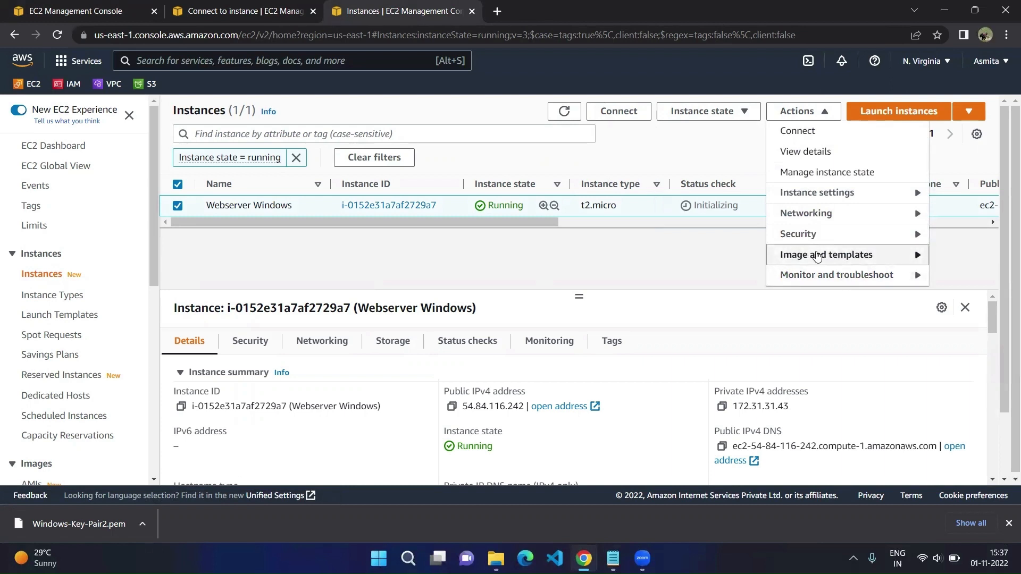
{"action": "left_click", "coordinate": [668, 256]}
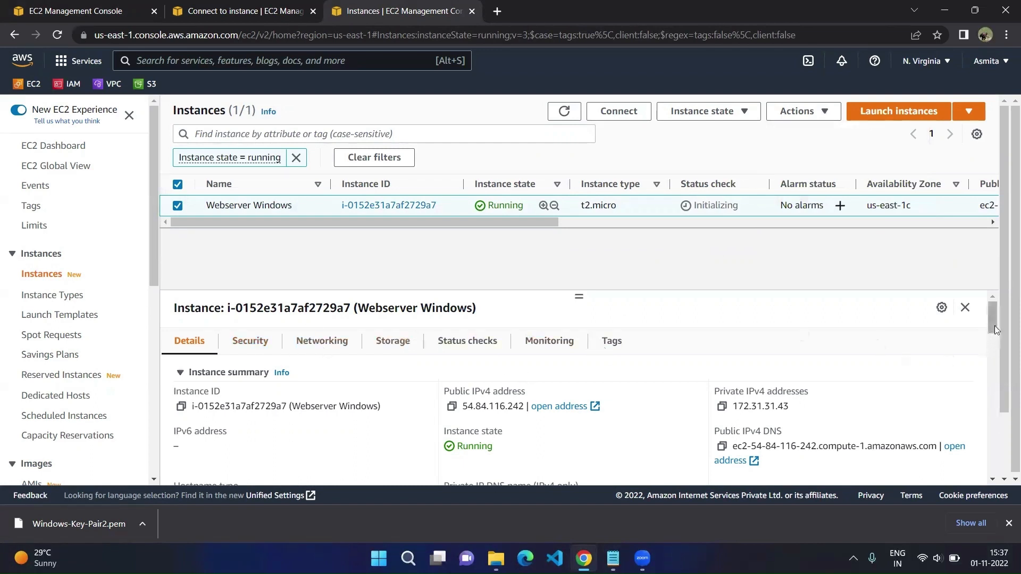
{"action": "left_click_drag", "start_coordinate": [1005, 328], "coordinate": [1006, 382]}
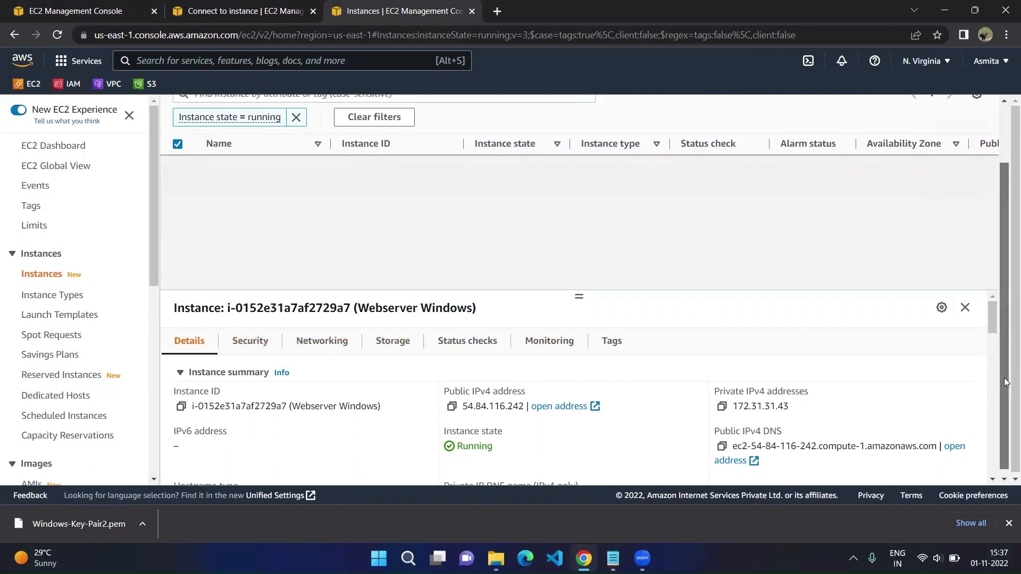
{"action": "left_click_drag", "start_coordinate": [992, 319], "coordinate": [991, 276]}
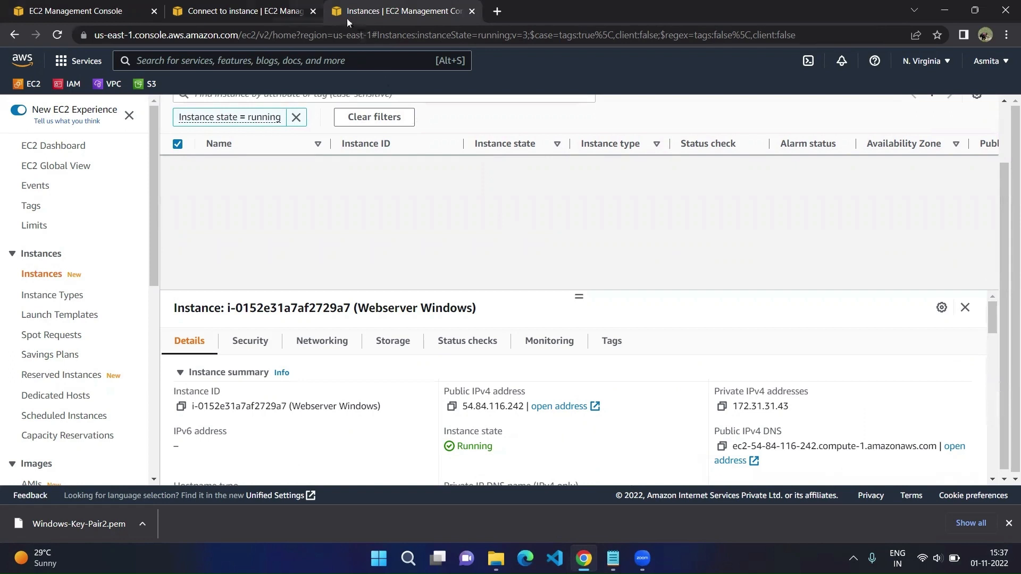
{"action": "left_click", "coordinate": [250, 12]}
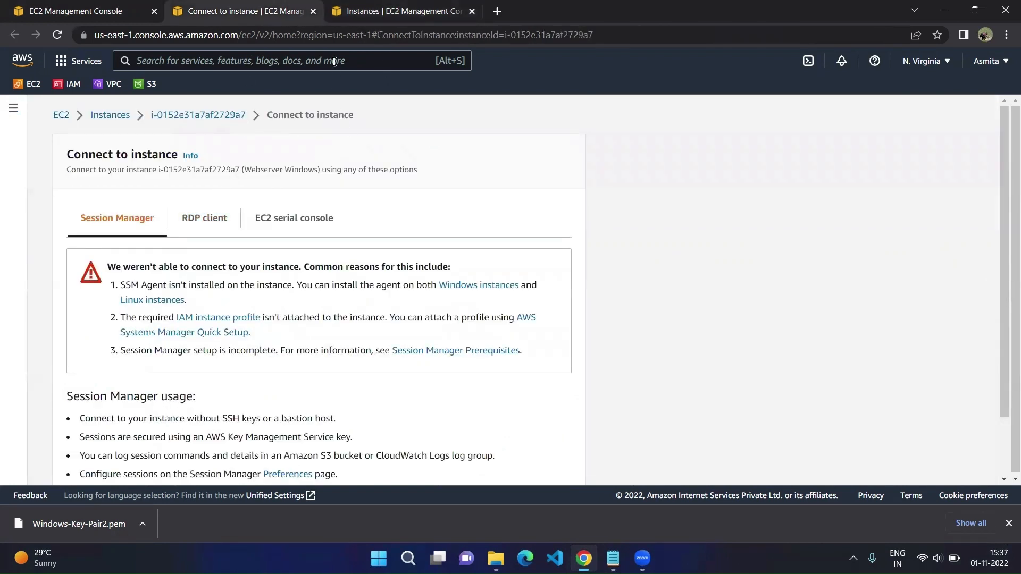
{"action": "left_click", "coordinate": [360, 18]}
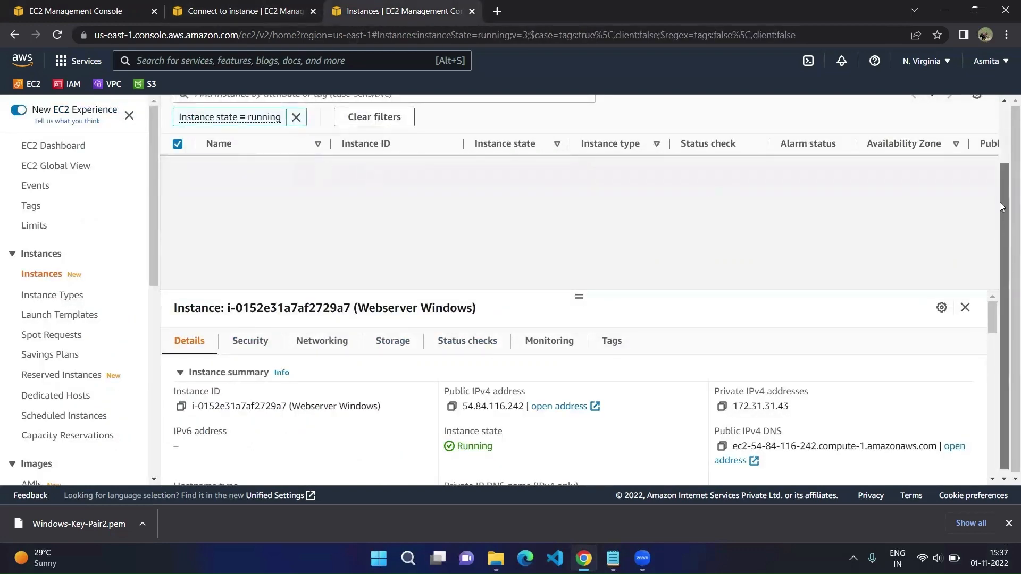
{"action": "scroll", "coordinate": [1002, 207], "scroll_direction": "up", "scroll_amount": 2}
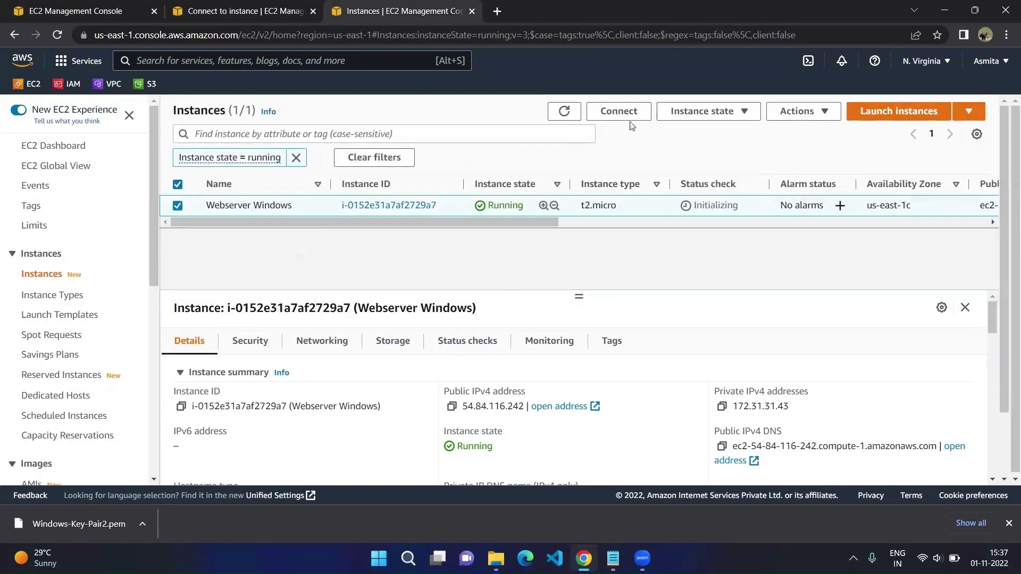
Step: Download Webserver Windows.rdp from the RDP client tab and go to Get Windows password
{"action": "left_click", "coordinate": [618, 111]}
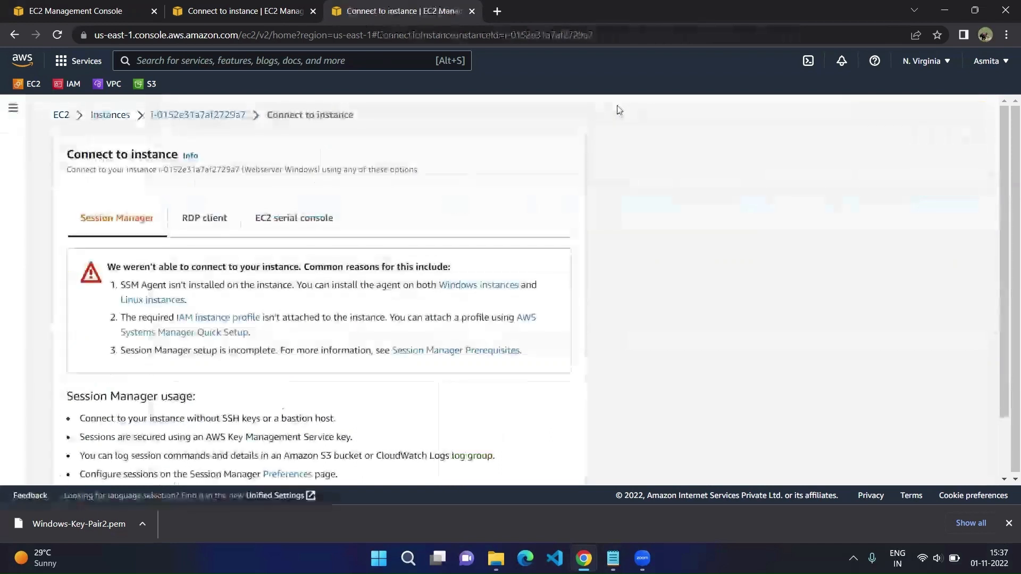
{"action": "left_click", "coordinate": [205, 221]}
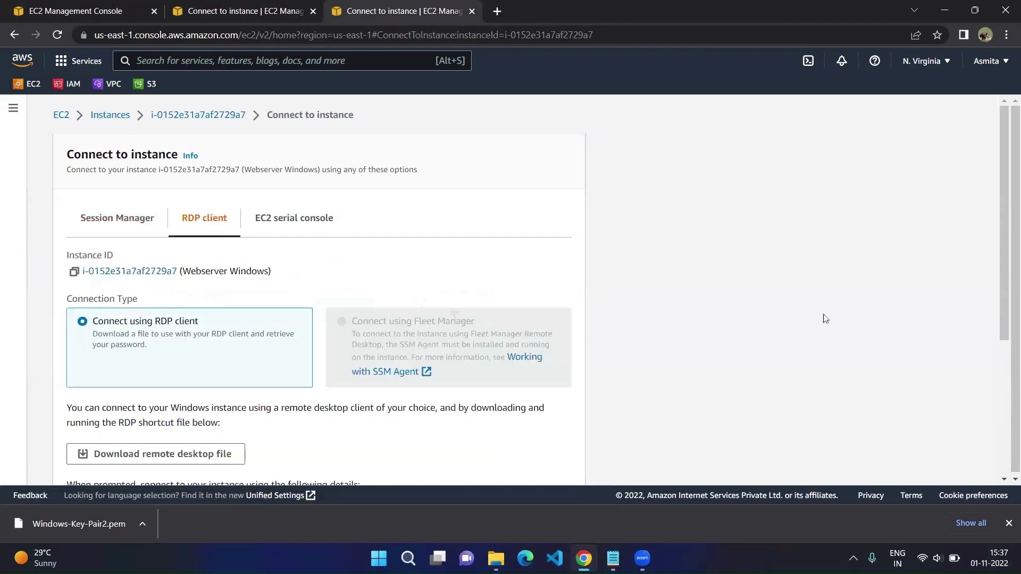
{"action": "left_click_drag", "start_coordinate": [1002, 187], "coordinate": [1003, 304]}
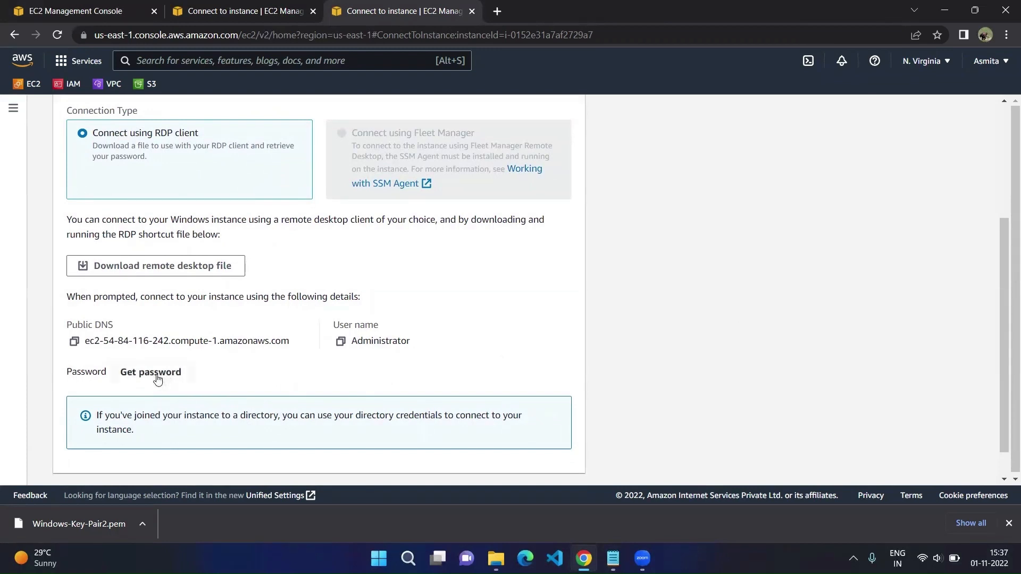
{"action": "left_click", "coordinate": [151, 269]}
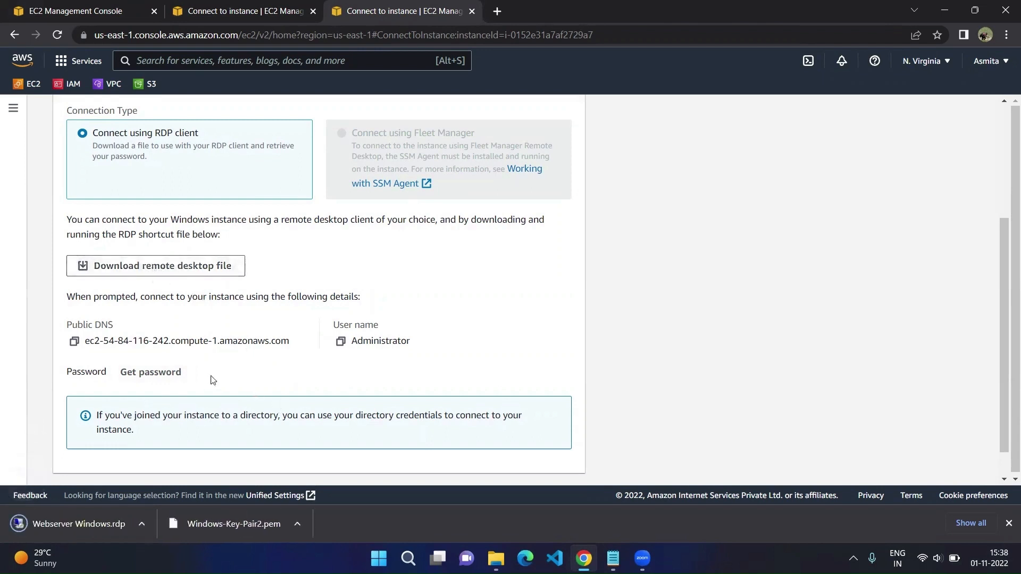
{"action": "left_click", "coordinate": [163, 373]}
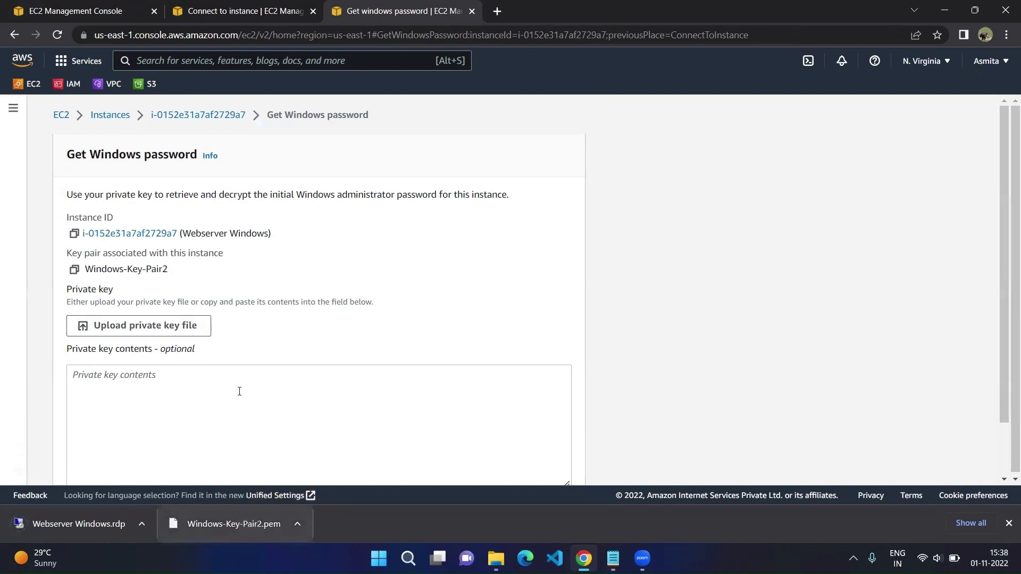
Step: Upload the Windows-Key-Pair2.pem private key from the Downloads folder
{"action": "left_click", "coordinate": [163, 324]}
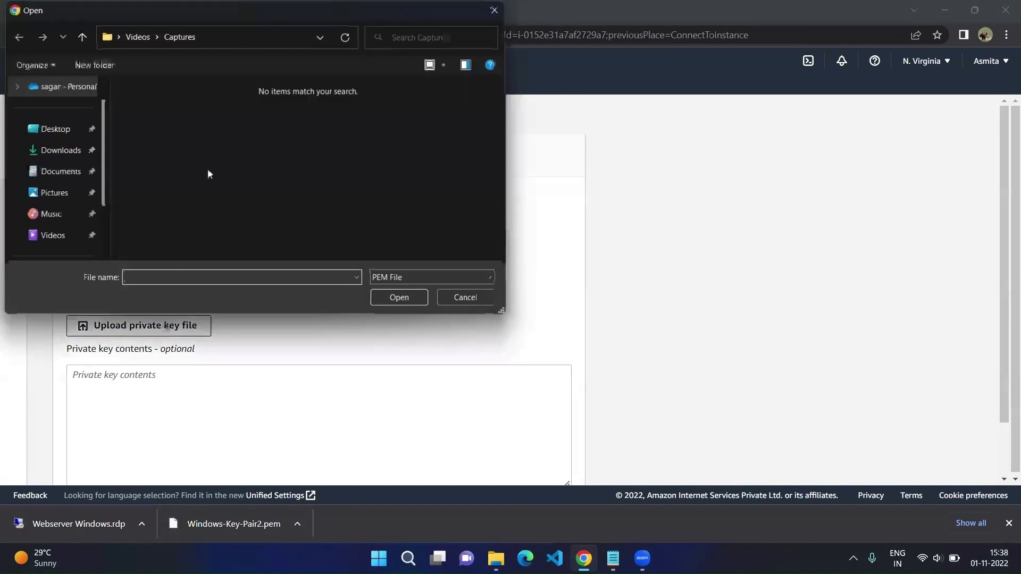
{"action": "left_click", "coordinate": [54, 151]}
{"action": "left_click", "coordinate": [211, 125]}
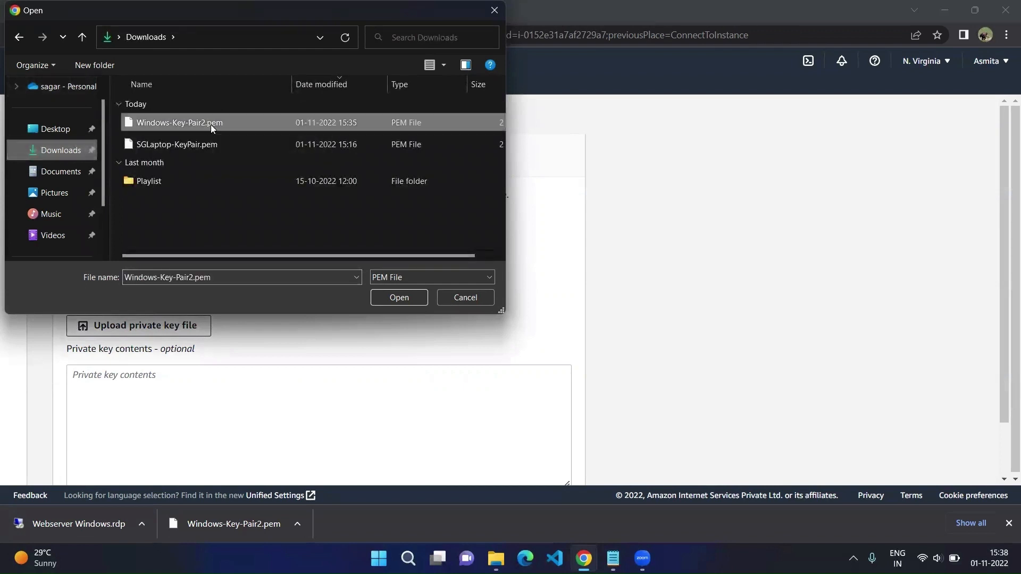
{"action": "left_click", "coordinate": [386, 294]}
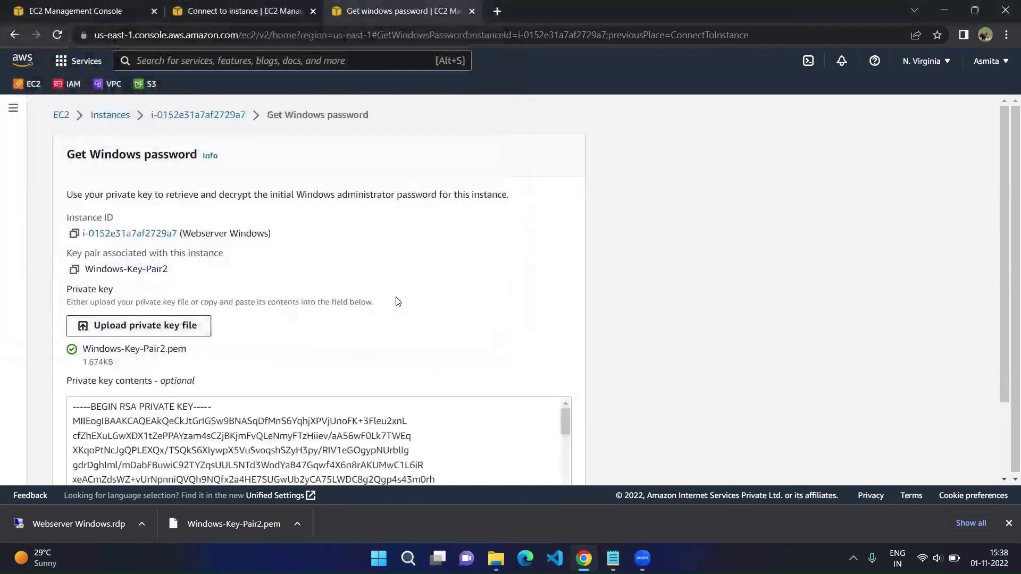
Step: Decrypt and copy the administrator password, then open the downloaded Webserver Windows.rdp file
{"action": "left_click_drag", "start_coordinate": [1000, 215], "coordinate": [1005, 299]}
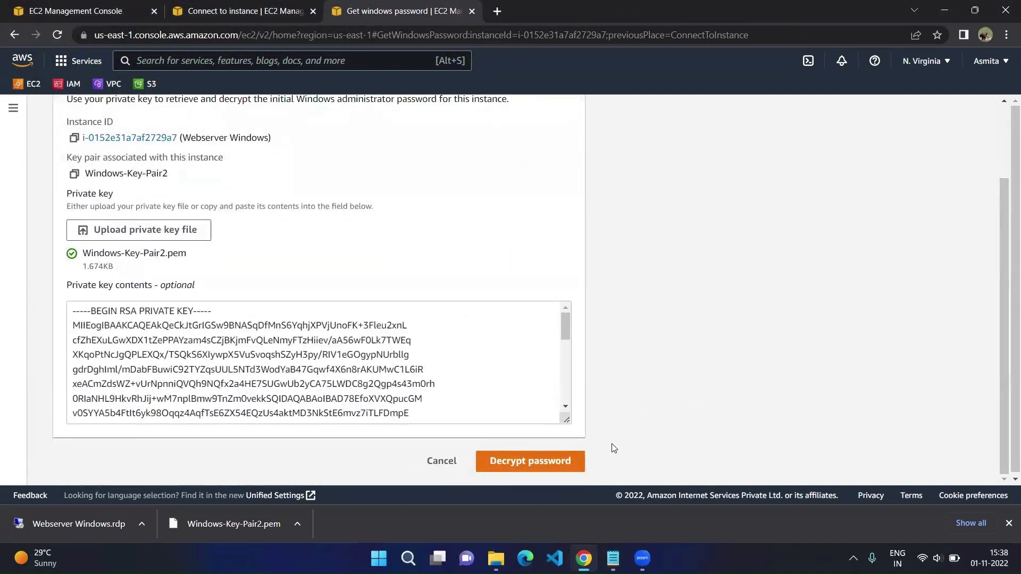
{"action": "left_click", "coordinate": [527, 466]}
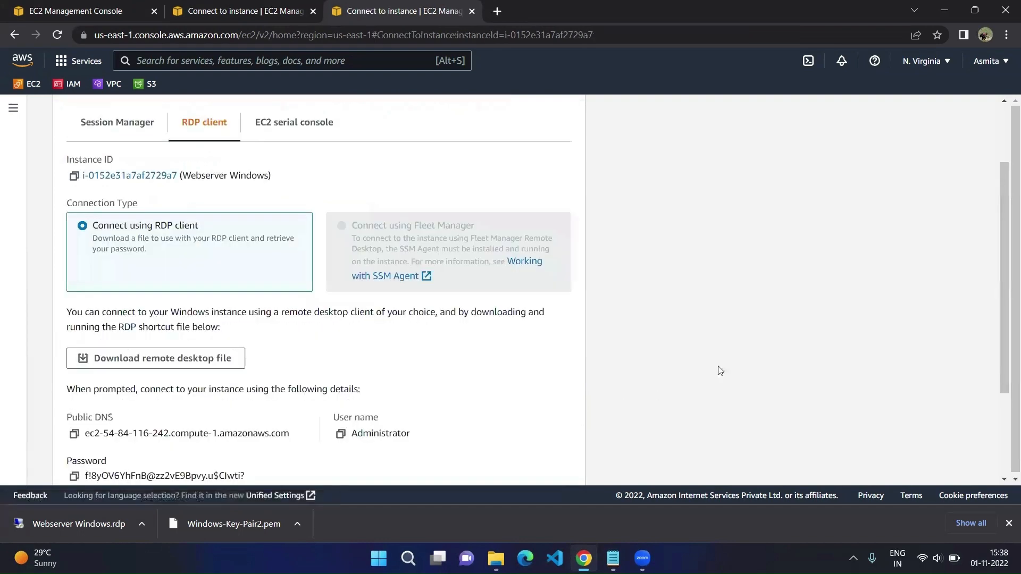
{"action": "left_click_drag", "start_coordinate": [1004, 228], "coordinate": [1005, 313]}
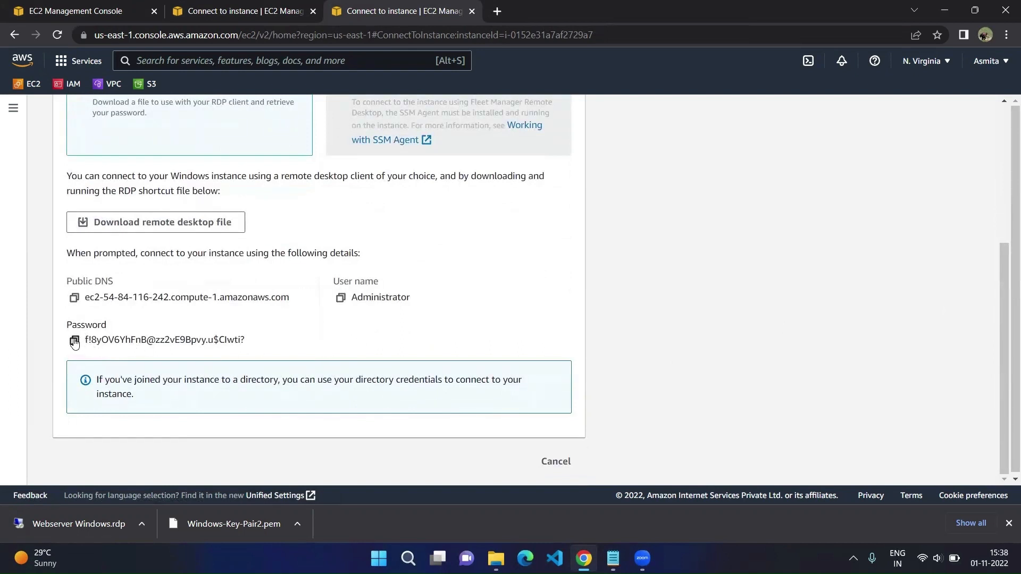
{"action": "left_click", "coordinate": [75, 342]}
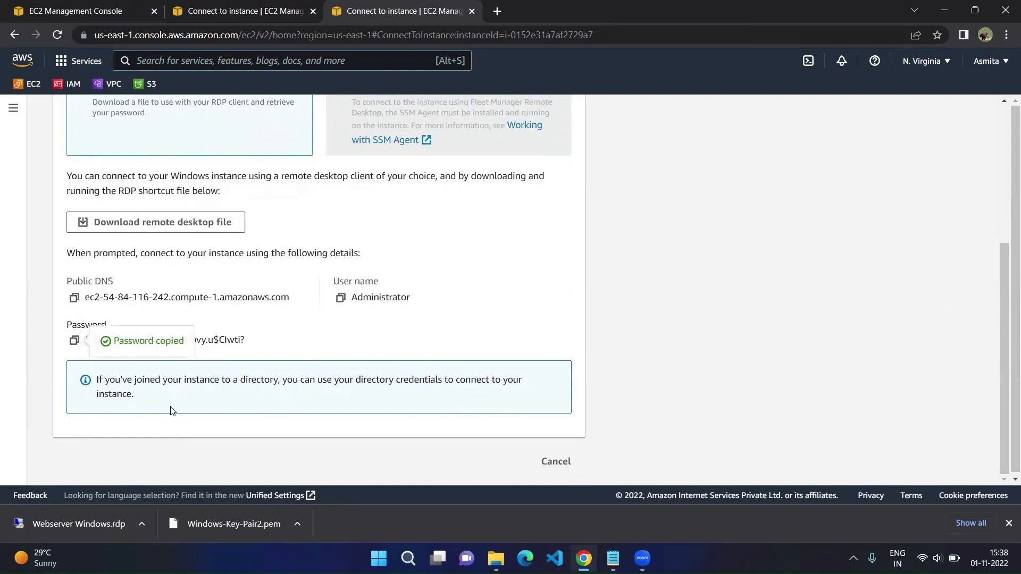
{"action": "left_click", "coordinate": [141, 521]}
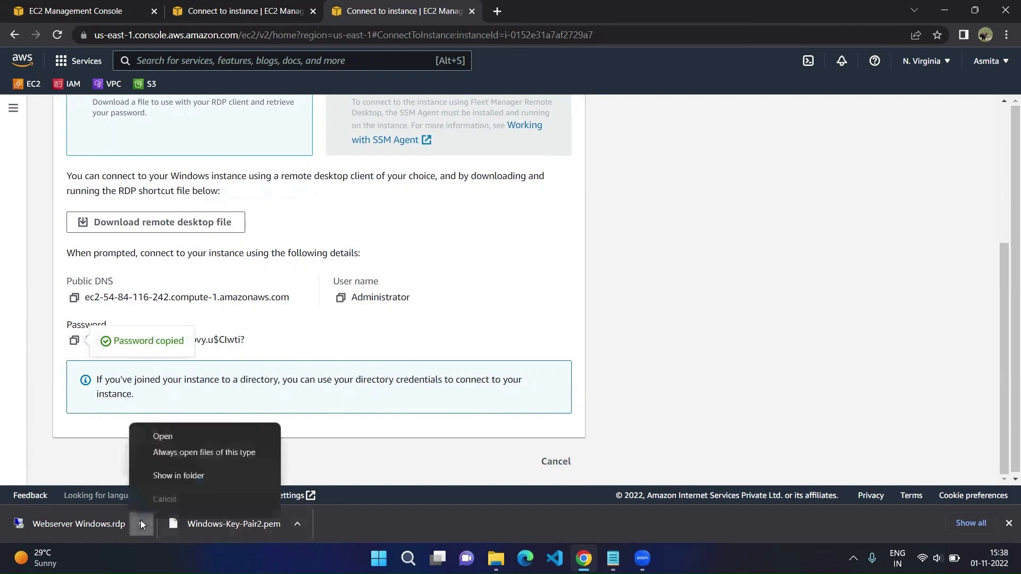
{"action": "left_click", "coordinate": [181, 436]}
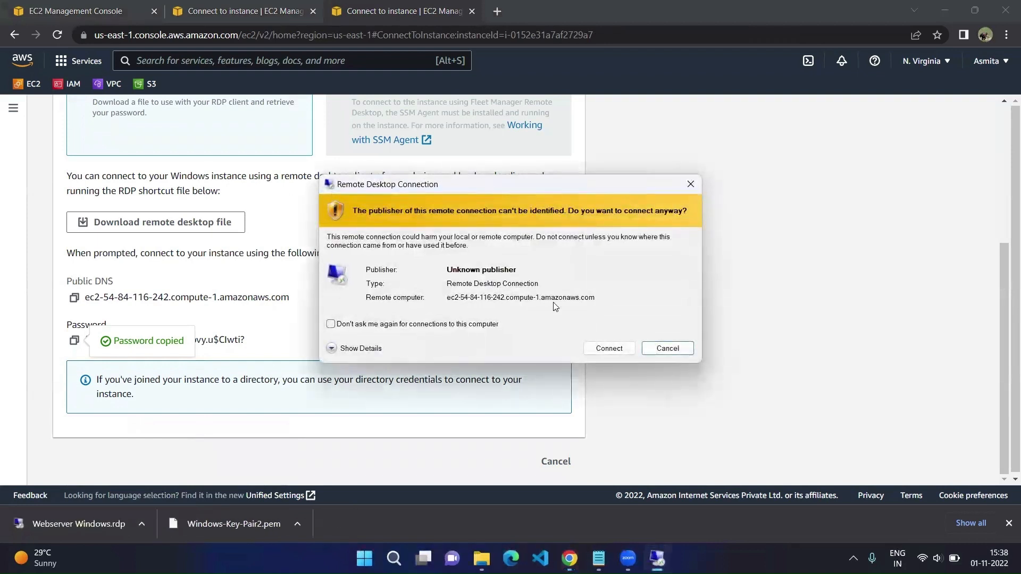
Step: Connect over RDP with the pasted administrator password, accepting the unverified server certificate
{"action": "left_click", "coordinate": [609, 349]}
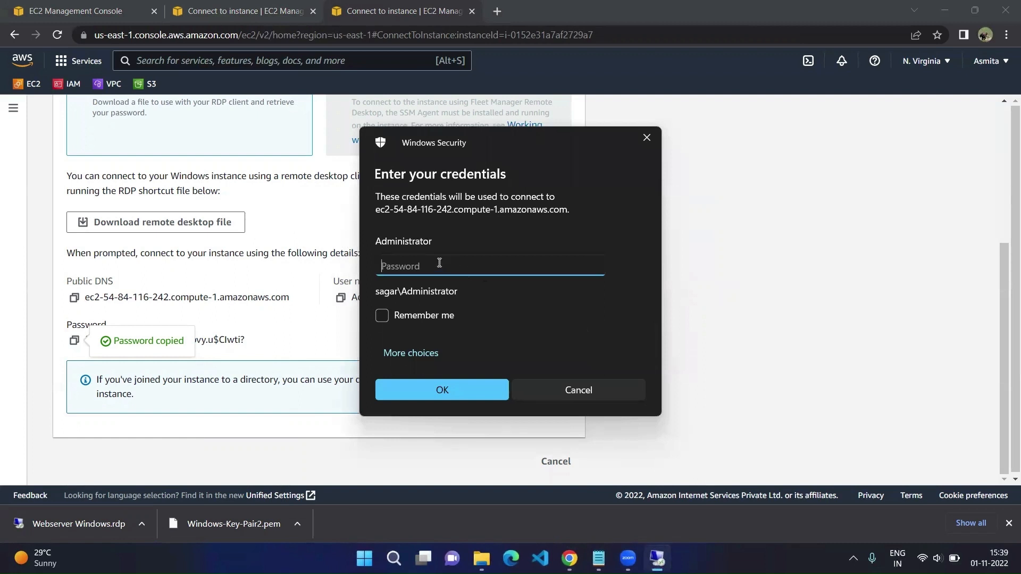
{"action": "key", "text": "ctrl+v"}
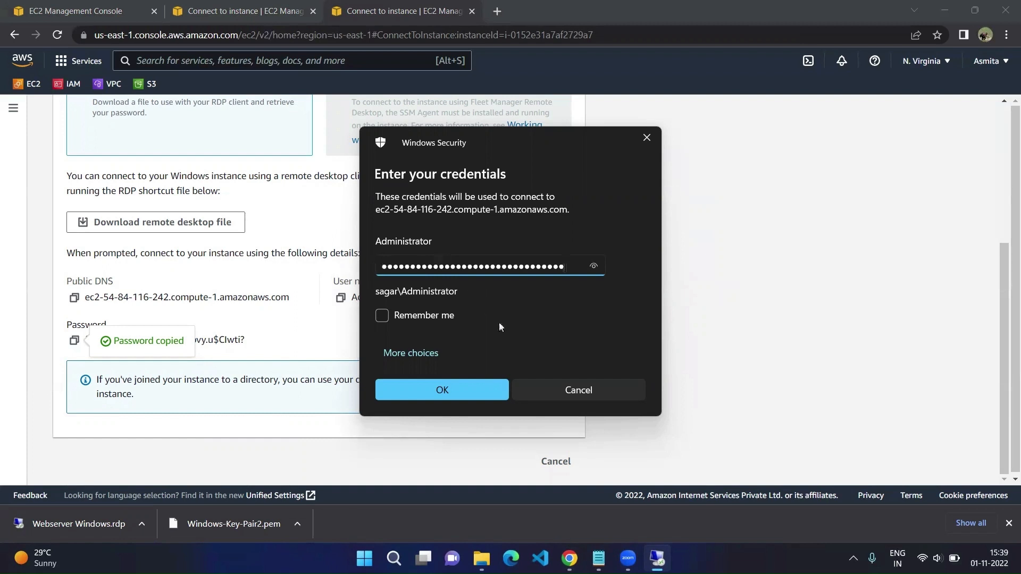
{"action": "left_click", "coordinate": [453, 391]}
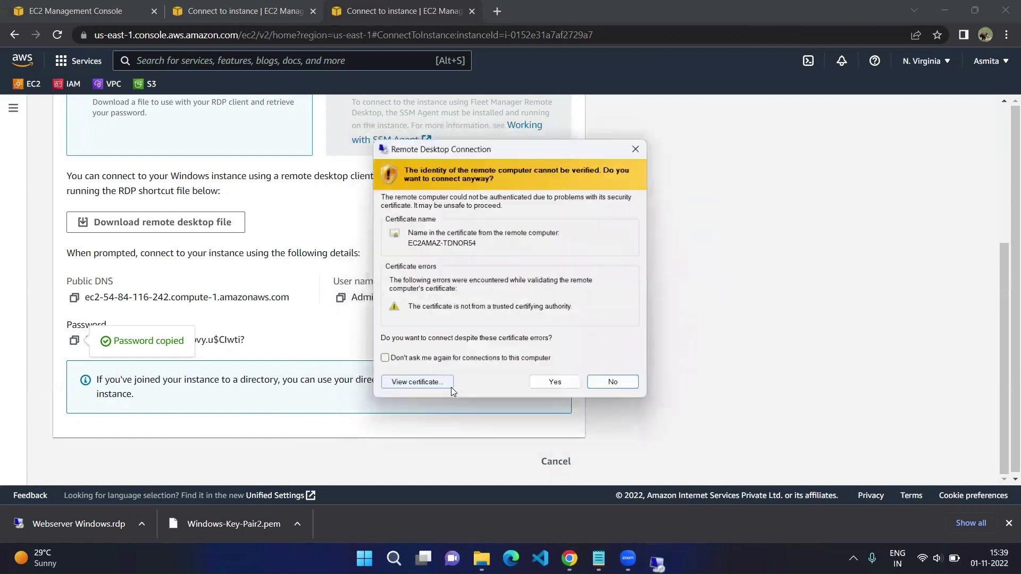
{"action": "left_click", "coordinate": [556, 385]}
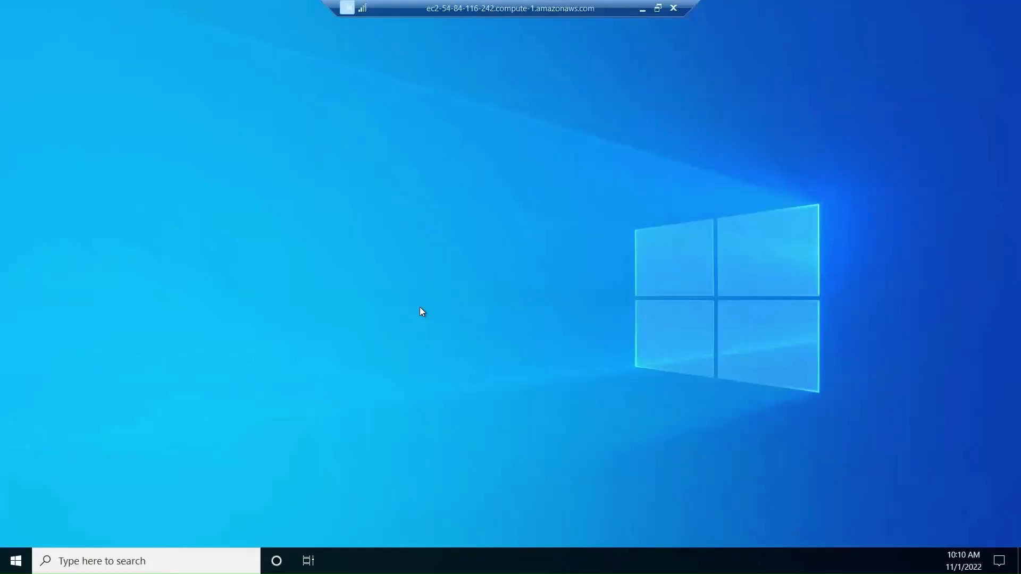
Step: Refresh the remote desktop twice and allow network discovery on Network 2
{"action": "right_click", "coordinate": [445, 270]}
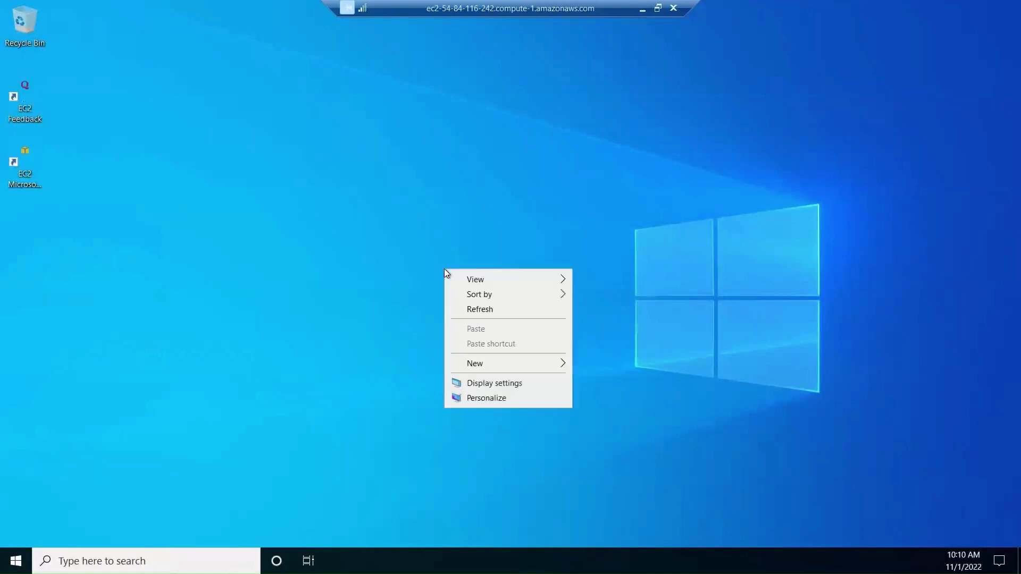
{"action": "left_click", "coordinate": [487, 310]}
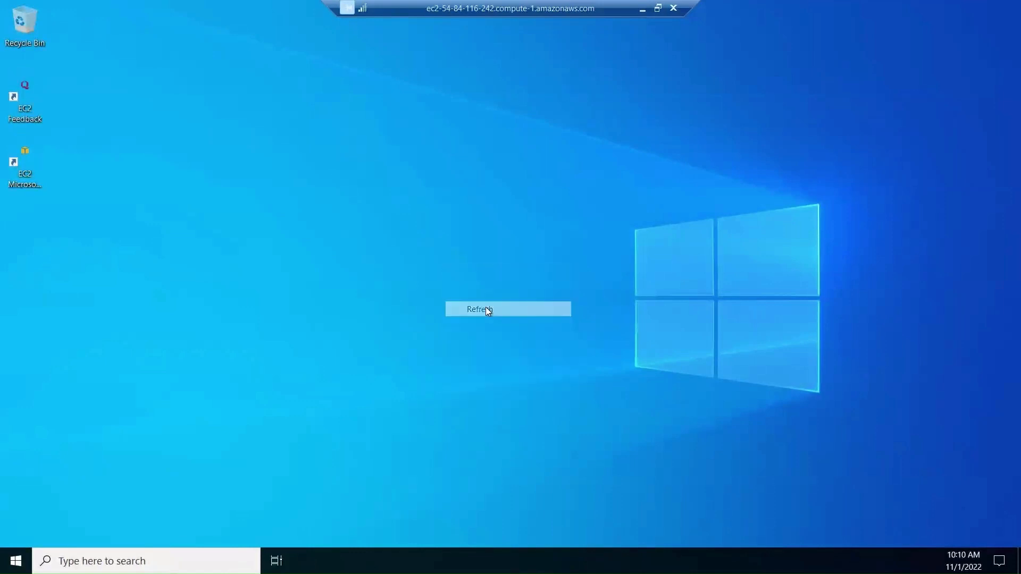
{"action": "right_click", "coordinate": [352, 235]}
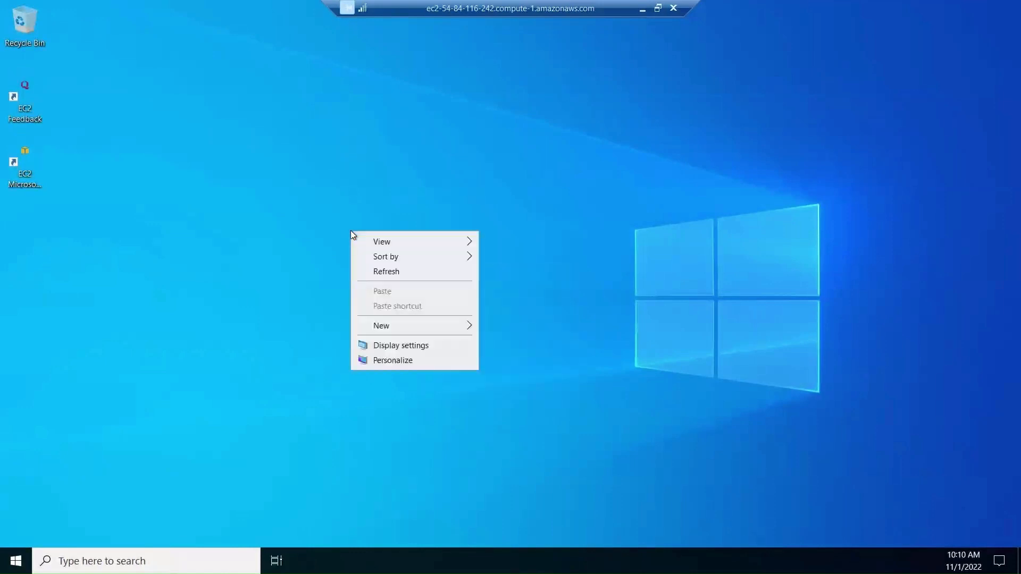
{"action": "left_click", "coordinate": [403, 276]}
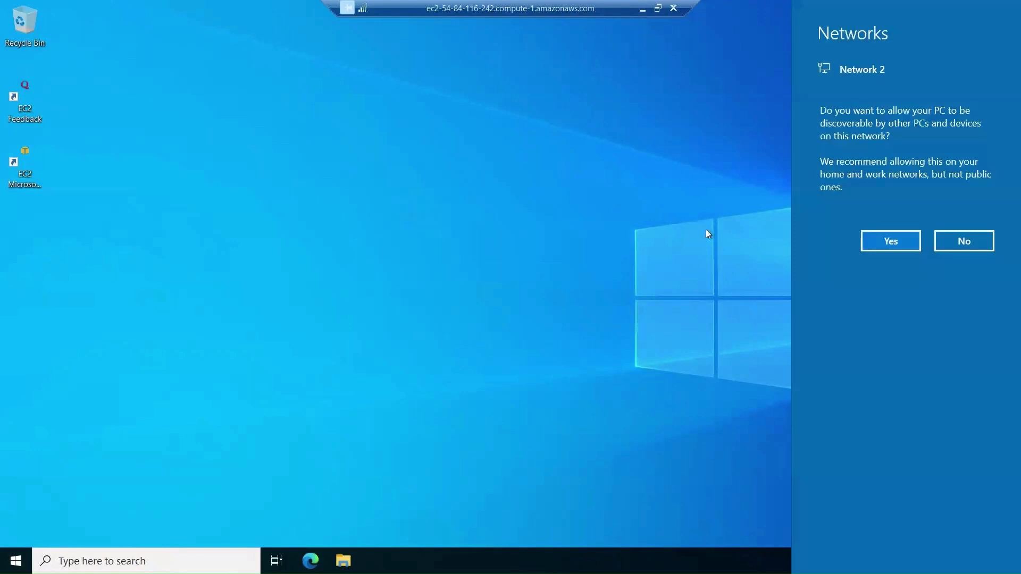
{"action": "left_click", "coordinate": [898, 242]}
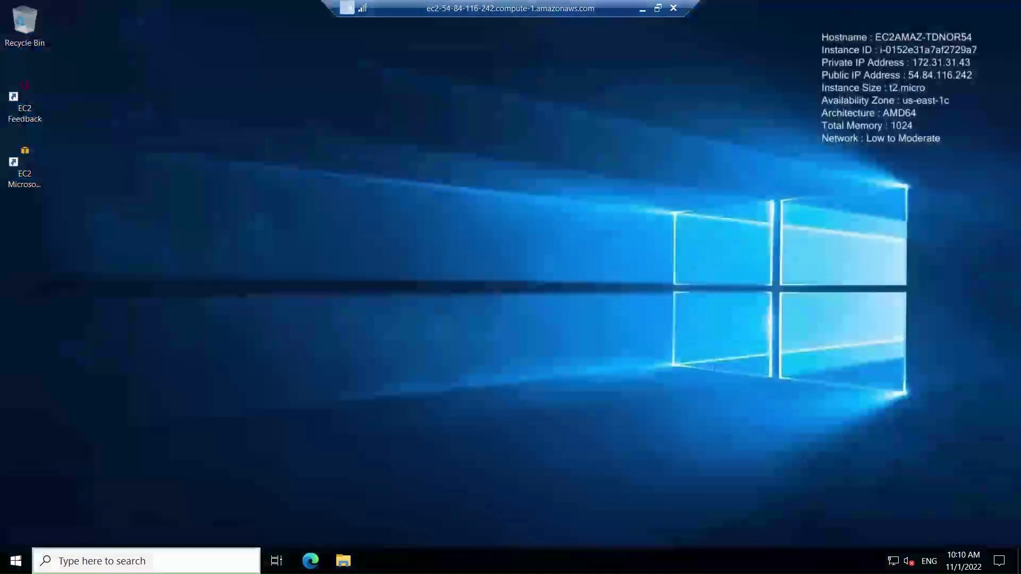
{"action": "left_click", "coordinate": [16, 561]}
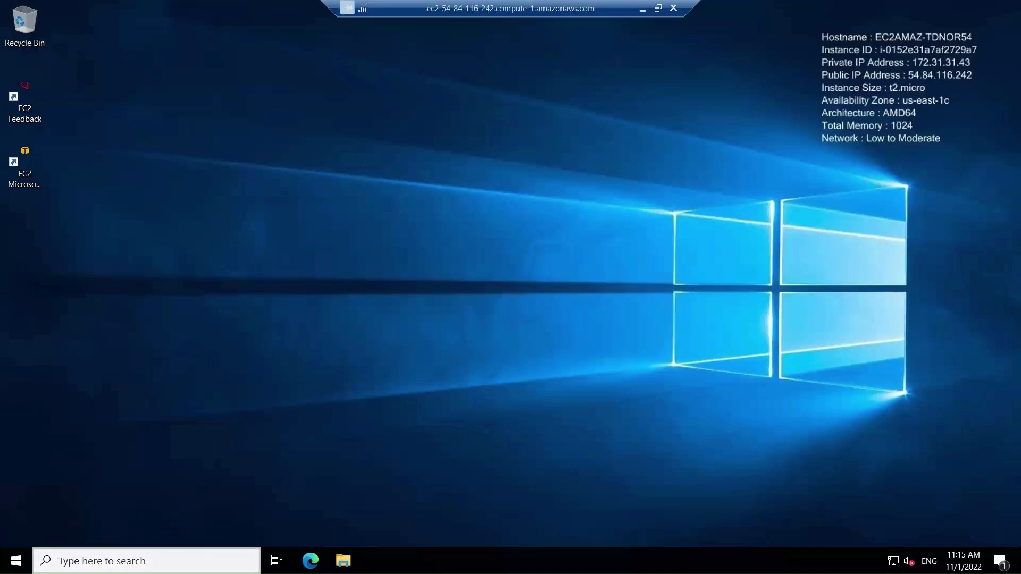
Step: Search 'account' from the taskbar and open 'Add, edit, or remove other users'
{"action": "left_click", "coordinate": [154, 561]}
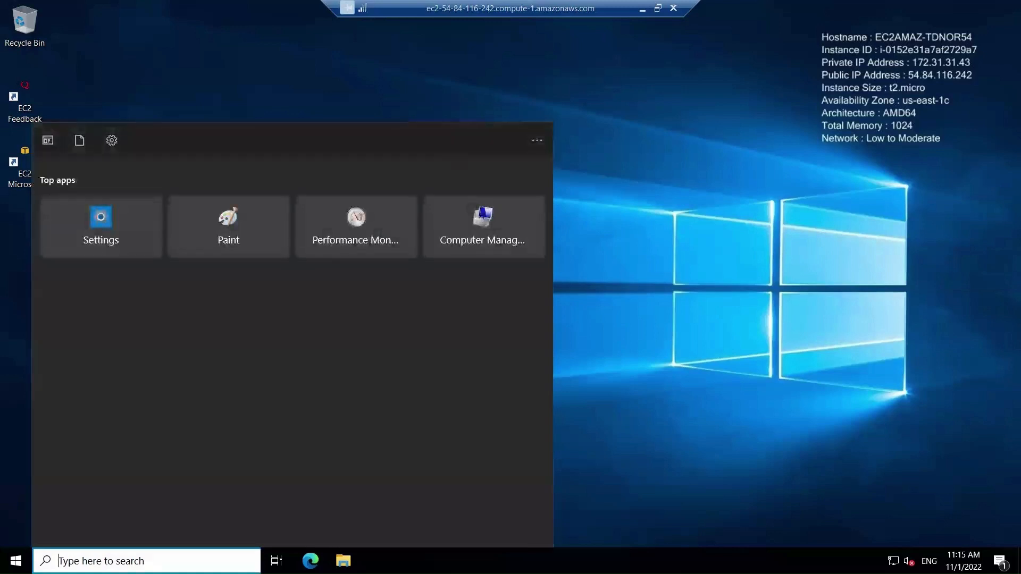
{"action": "type", "text": "account"}
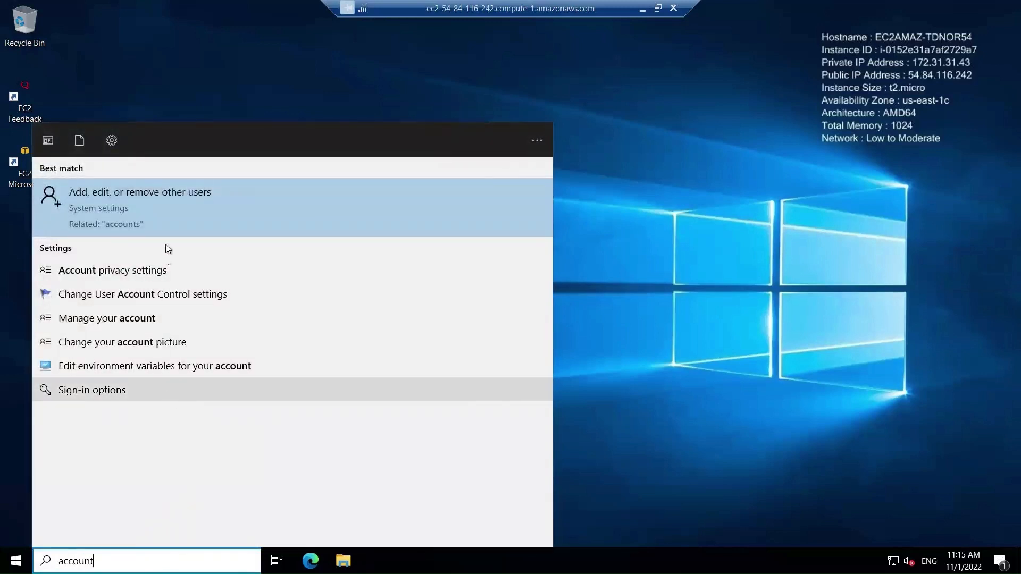
{"action": "left_click", "coordinate": [167, 207]}
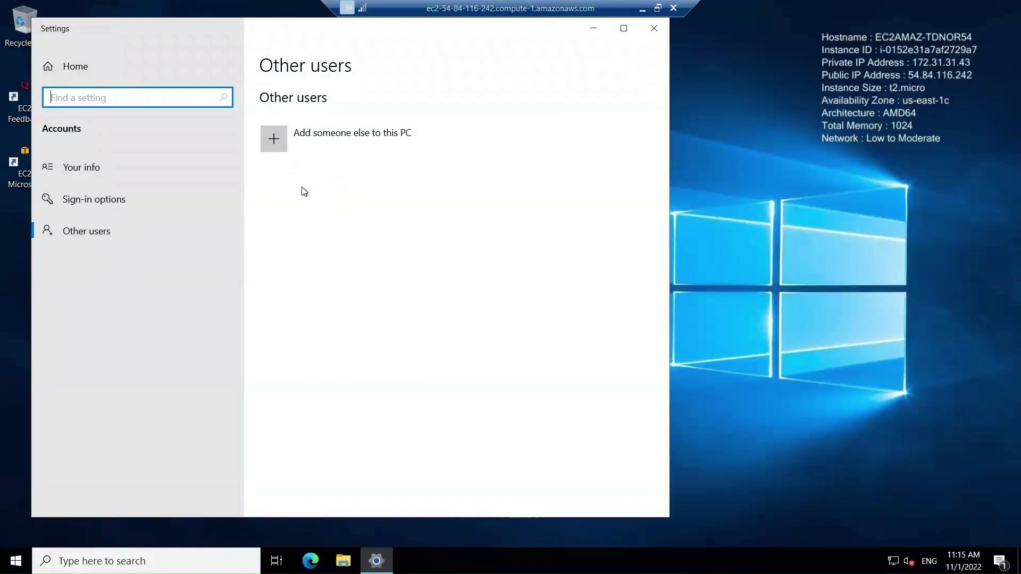
Step: Choose 'Add someone else to this PC' on the Other users page to open Local Users and Groups
{"action": "left_click", "coordinate": [277, 143]}
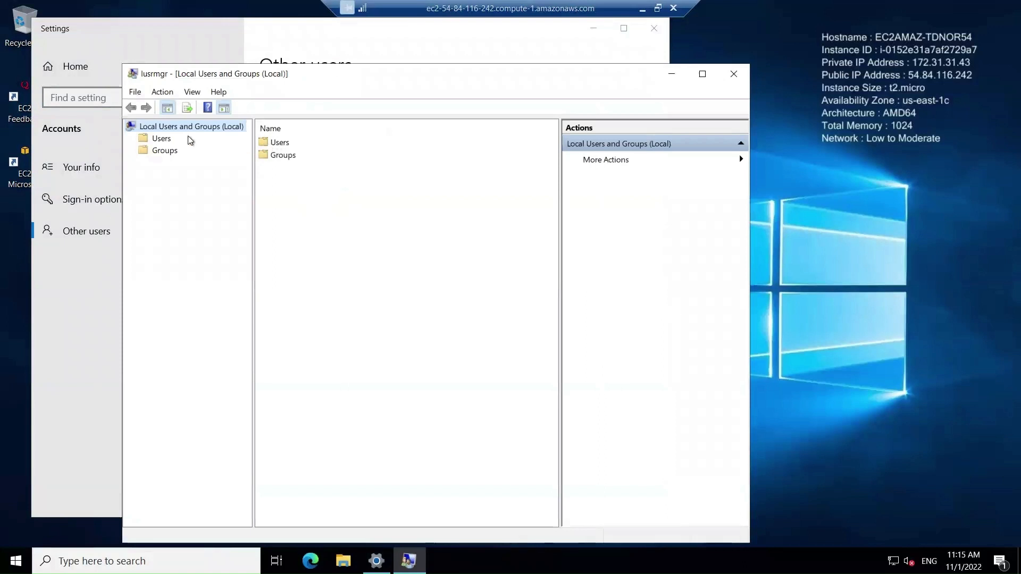
Step: Show the Users folder and start a New User from its context menu
{"action": "left_click", "coordinate": [161, 139]}
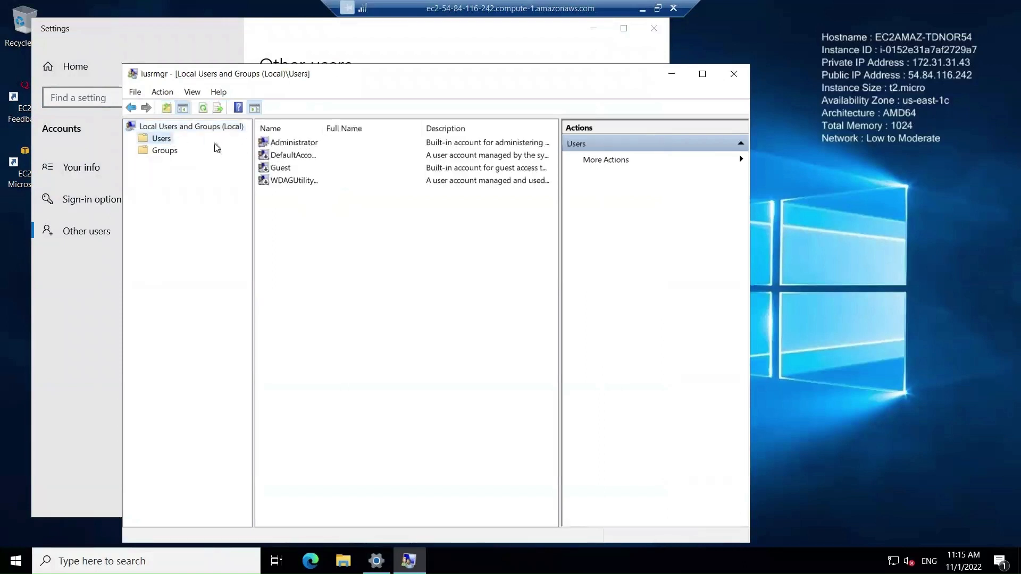
{"action": "right_click", "coordinate": [163, 140]}
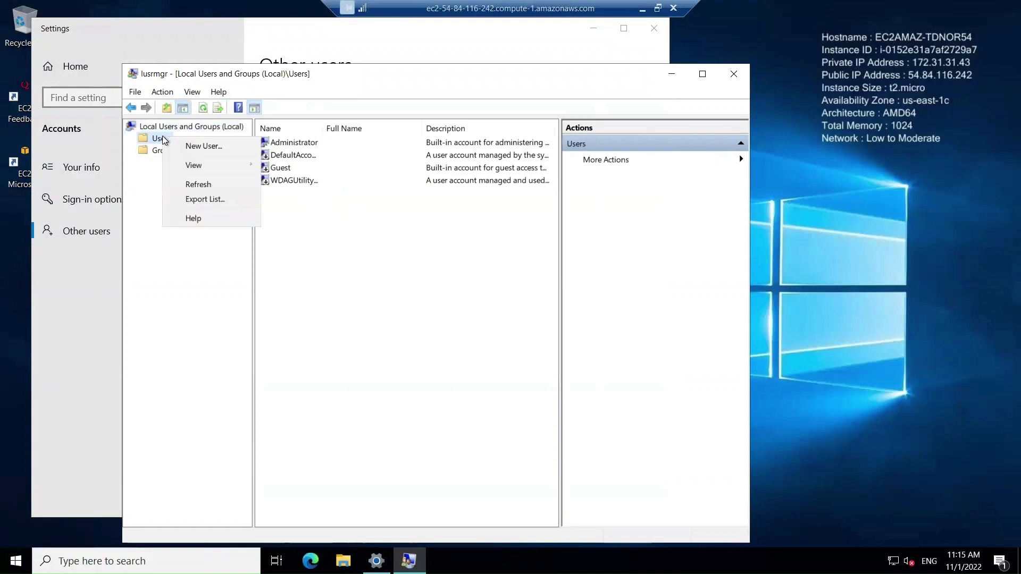
{"action": "left_click", "coordinate": [206, 145]}
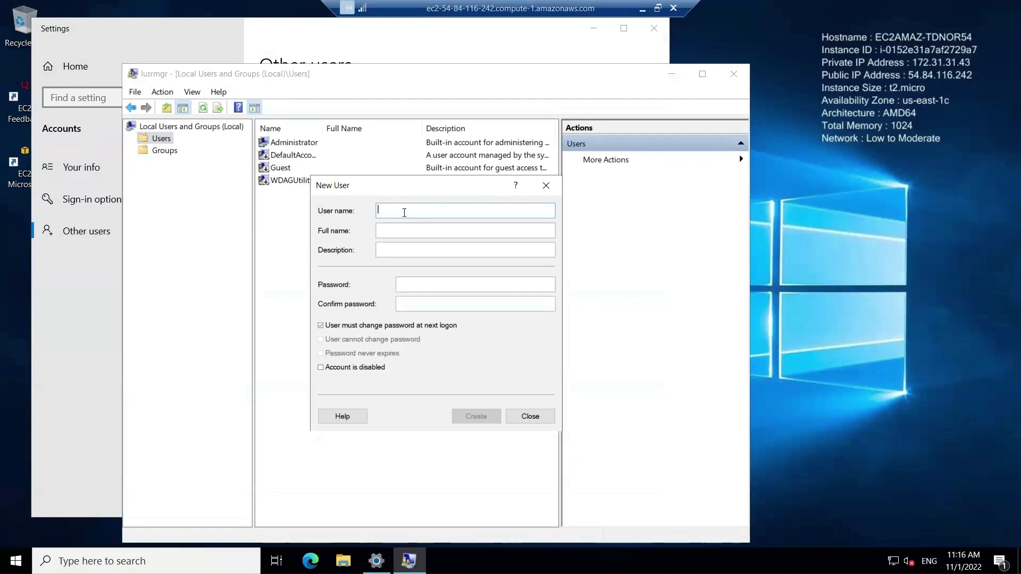
Step: Enter the user name, full name and description 'Demo User', and untick forced password change at next logon
{"action": "type", "text": "AMchannel"}
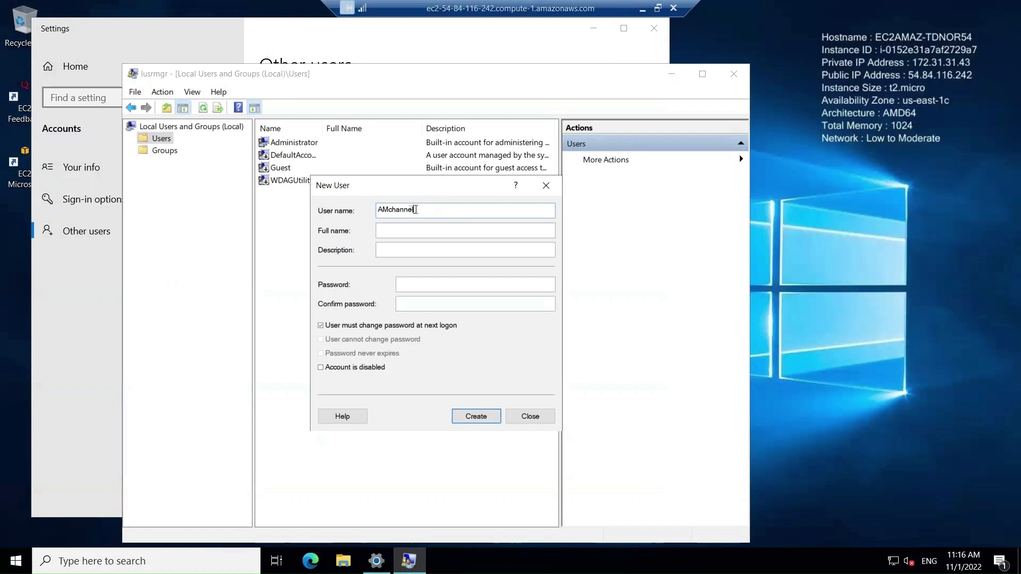
{"action": "left_click", "coordinate": [412, 232]}
{"action": "type", "text": "AMchannel"}
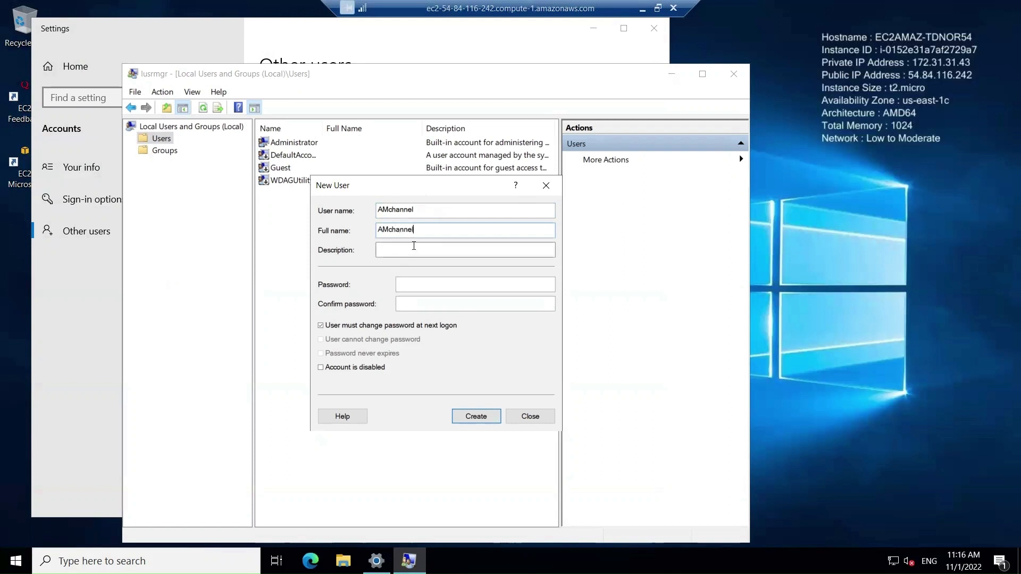
{"action": "type", "text": "Demo"}
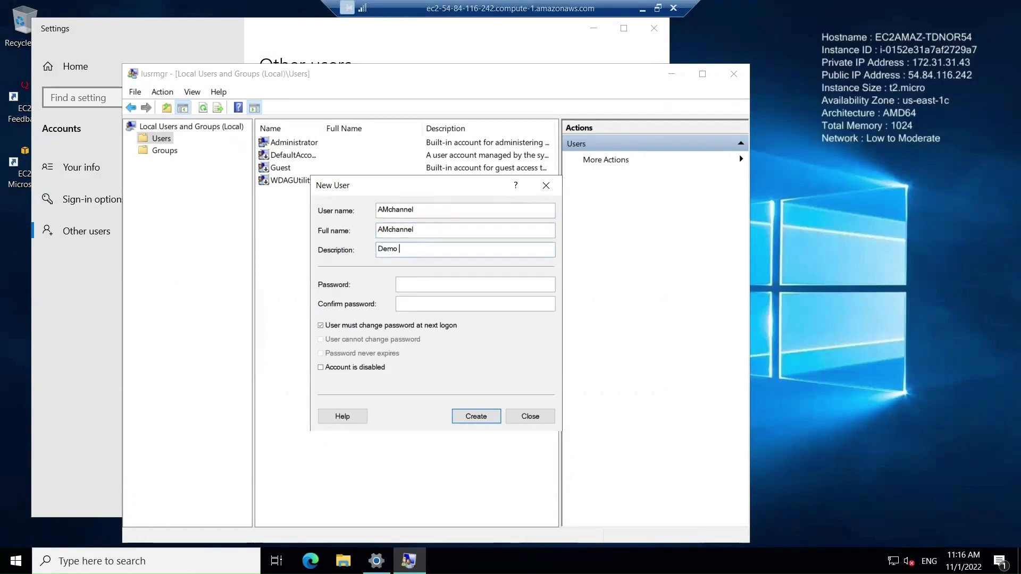
{"action": "type", "text": " User"}
{"action": "left_click", "coordinate": [417, 285]}
{"action": "left_click", "coordinate": [322, 326]}
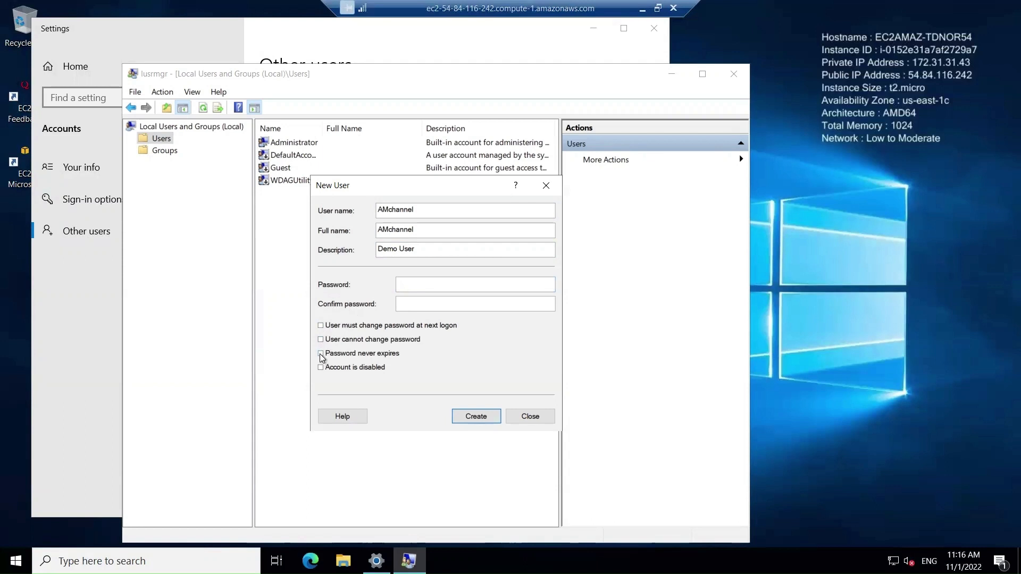
Step: Tick 'Password never expires' and type the account password into Password and Confirm password
{"action": "left_click", "coordinate": [321, 355]}
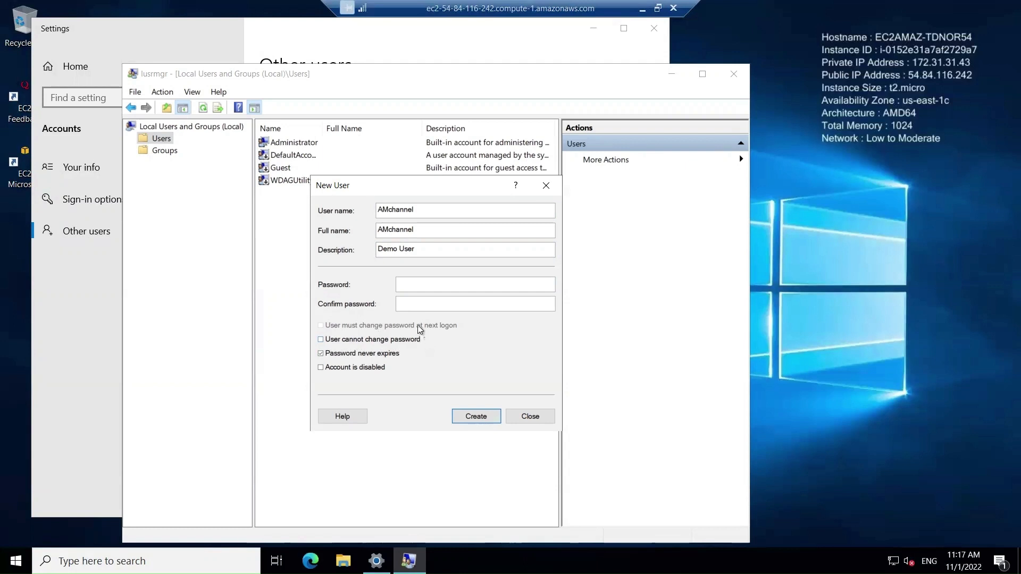
{"action": "left_click", "coordinate": [430, 285]}
{"action": "type", "text": "**************"}
{"action": "left_click", "coordinate": [451, 305]}
{"action": "type", "text": "*****"}
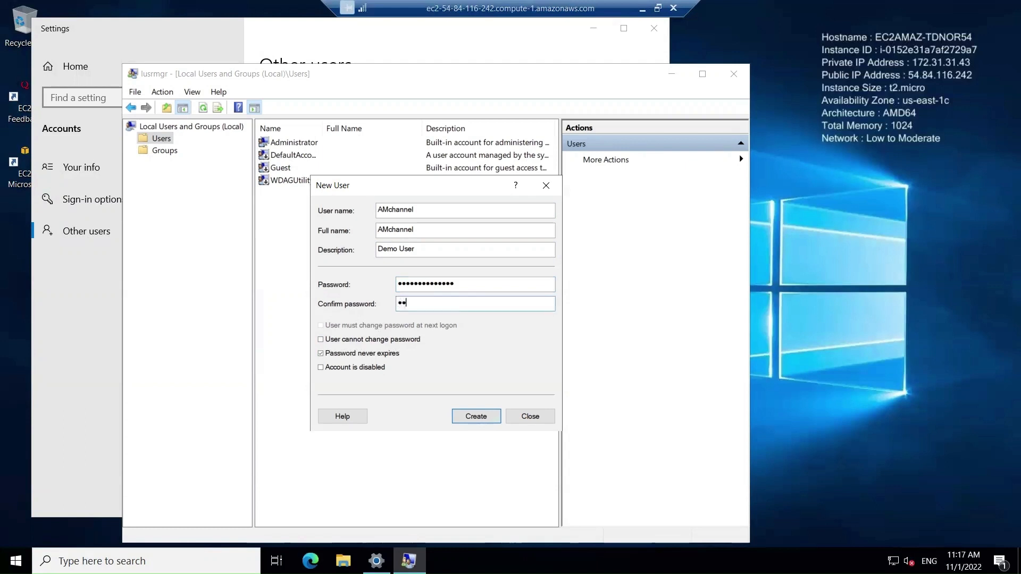
{"action": "type", "text": "*********"}
Step: Dismiss the password policy error and re-enter a stronger password in both password fields
{"action": "left_click", "coordinate": [476, 417]}
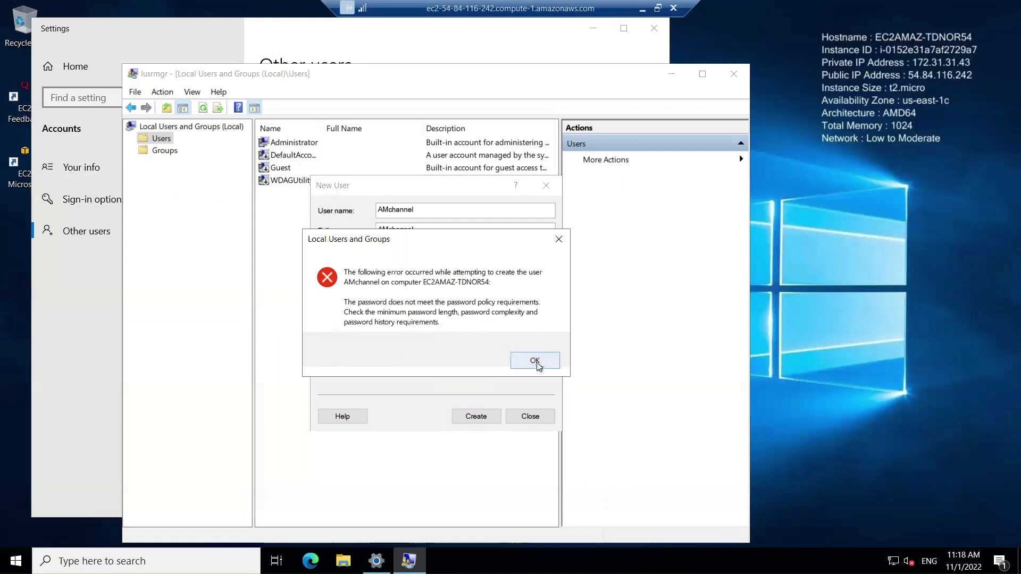
{"action": "left_click", "coordinate": [535, 361]}
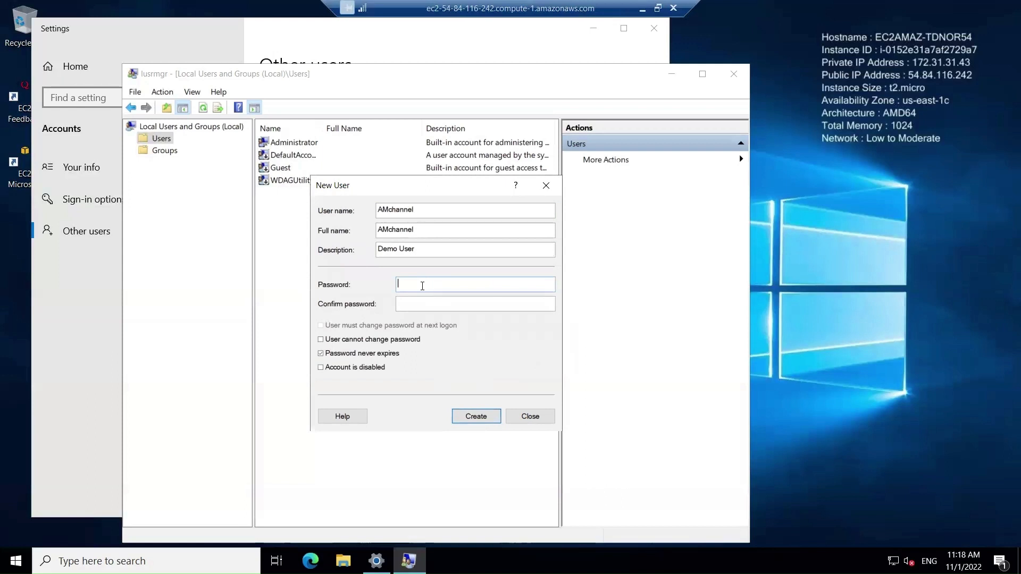
{"action": "type", "text": "*********"}
{"action": "left_click", "coordinate": [477, 305]}
{"action": "type", "text": "*"}
{"action": "type", "text": "•••••••"}
Step: Create the Demo User account, close the New User form, and select it in the Users list
{"action": "left_click", "coordinate": [480, 418]}
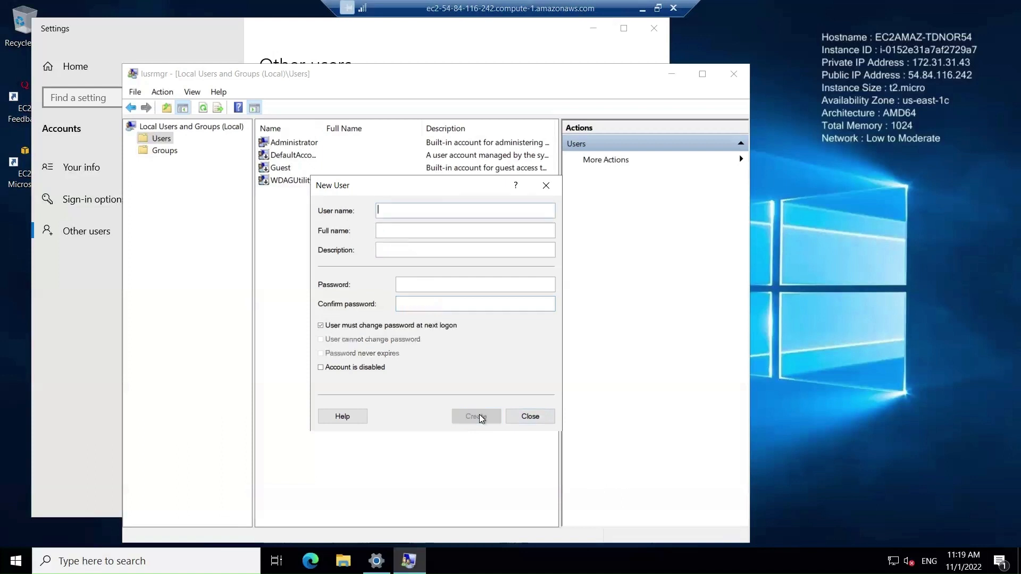
{"action": "left_click", "coordinate": [531, 417]}
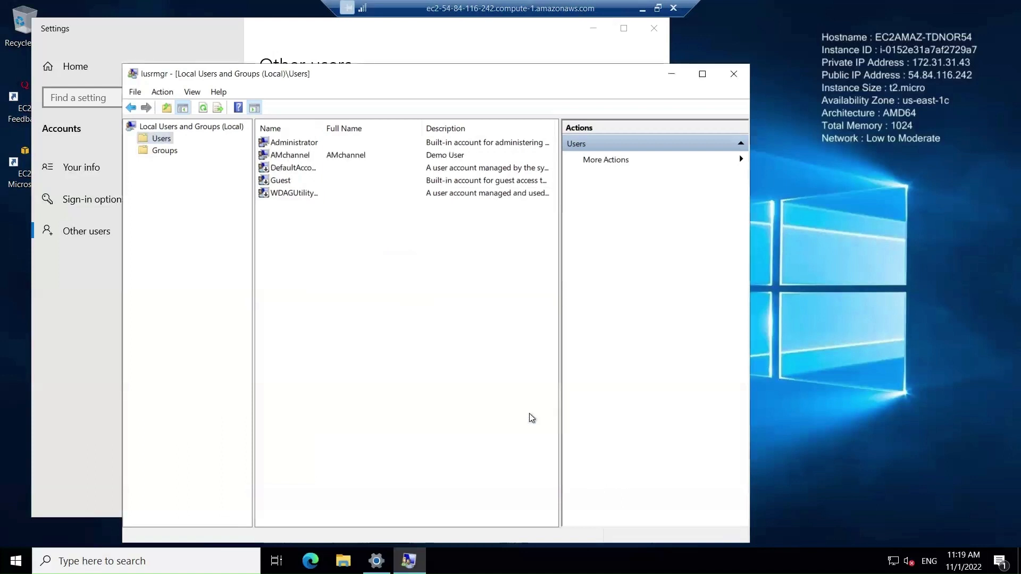
{"action": "left_click", "coordinate": [323, 155]}
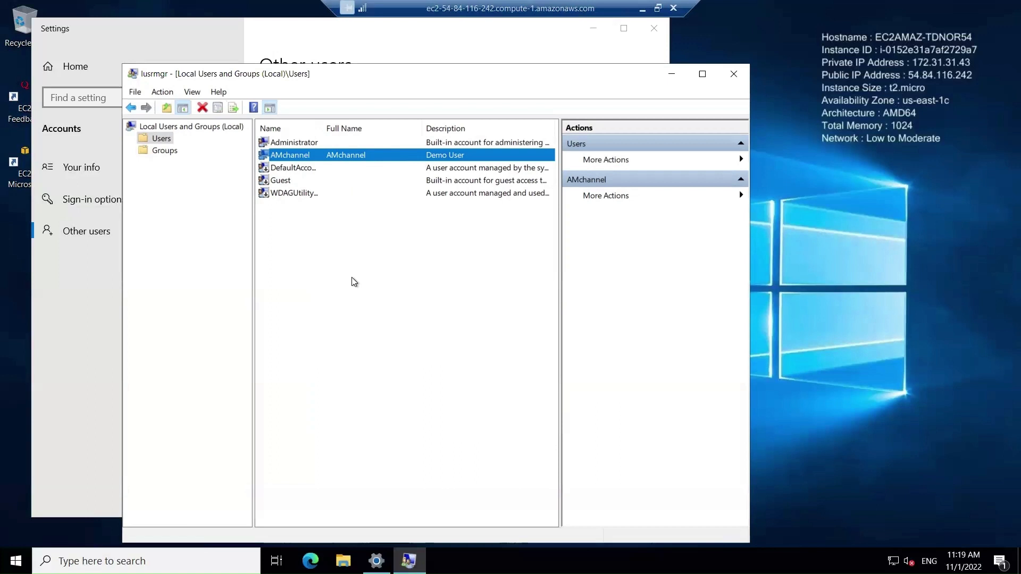
{"action": "right_click", "coordinate": [314, 156]}
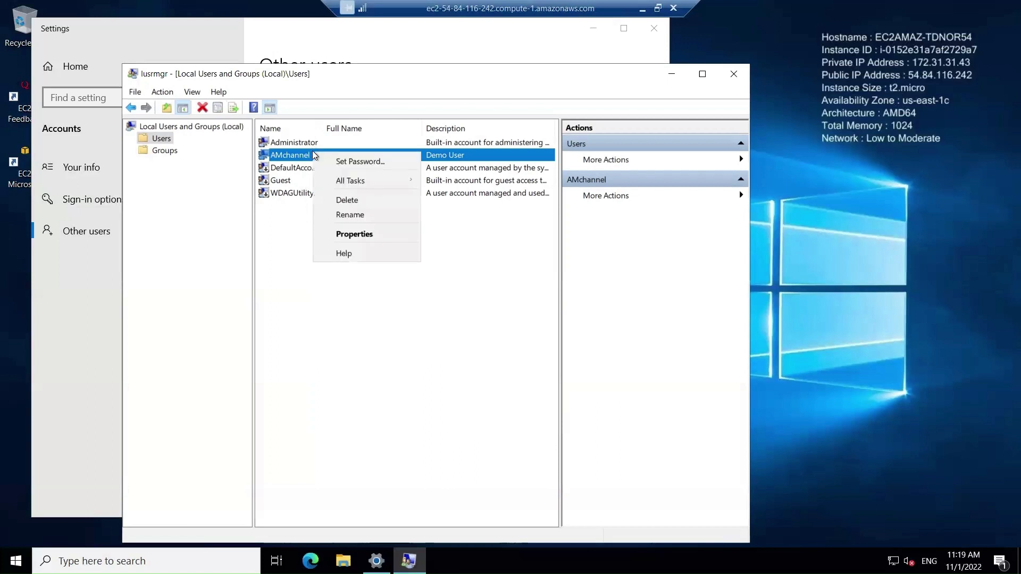
{"action": "left_click", "coordinate": [360, 235]}
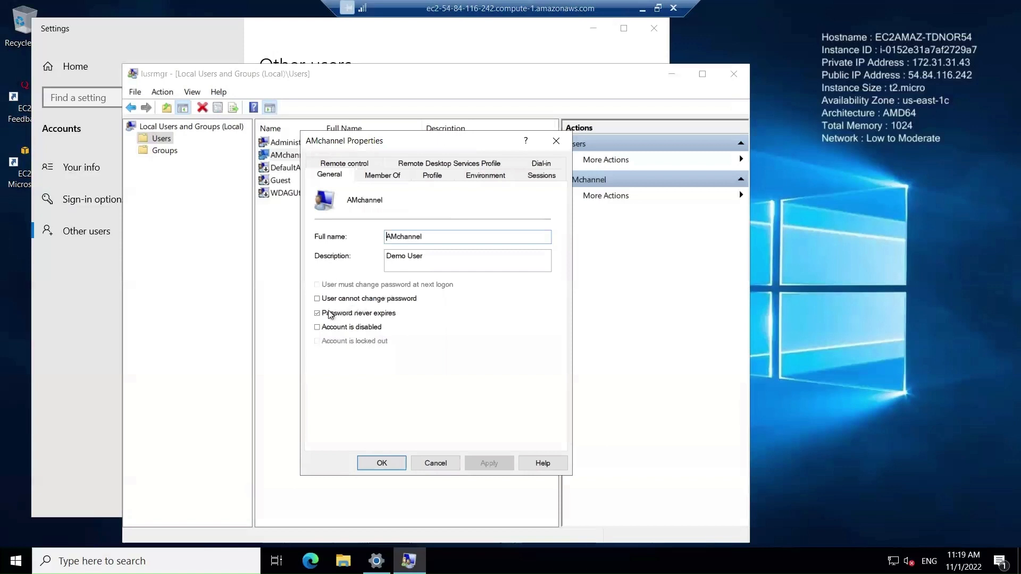
{"action": "left_click", "coordinate": [317, 328]}
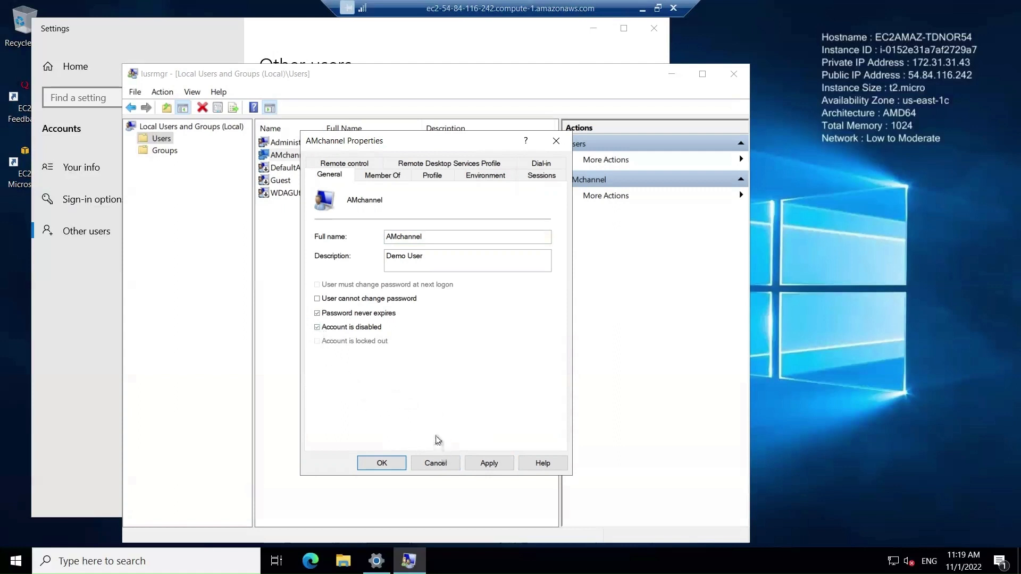
{"action": "left_click", "coordinate": [436, 465]}
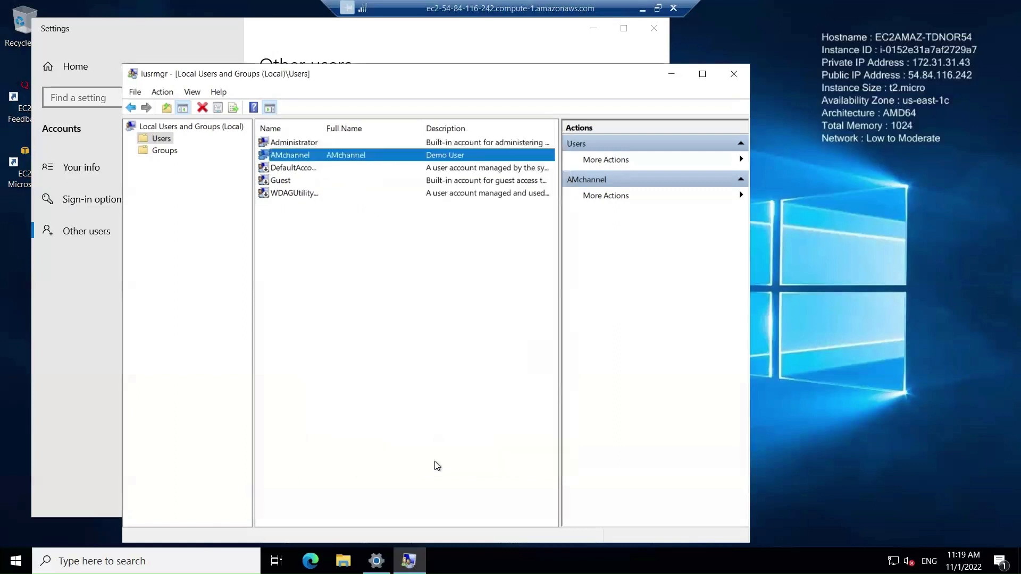
{"action": "left_click", "coordinate": [335, 292]}
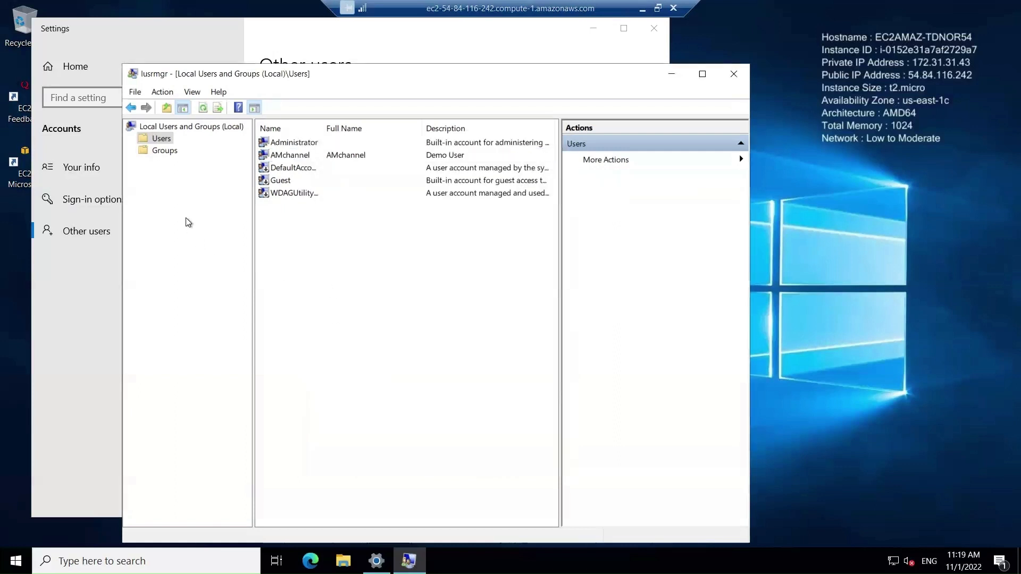
Step: Close Local Users and Groups and show the Your info page under Accounts for Administrator
{"action": "left_click", "coordinate": [732, 78]}
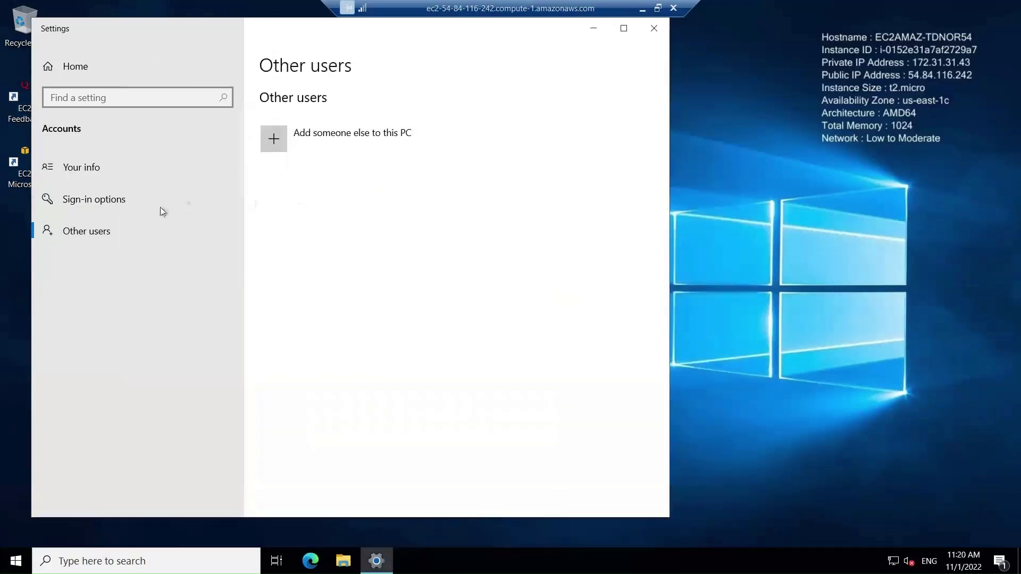
{"action": "left_click", "coordinate": [97, 229]}
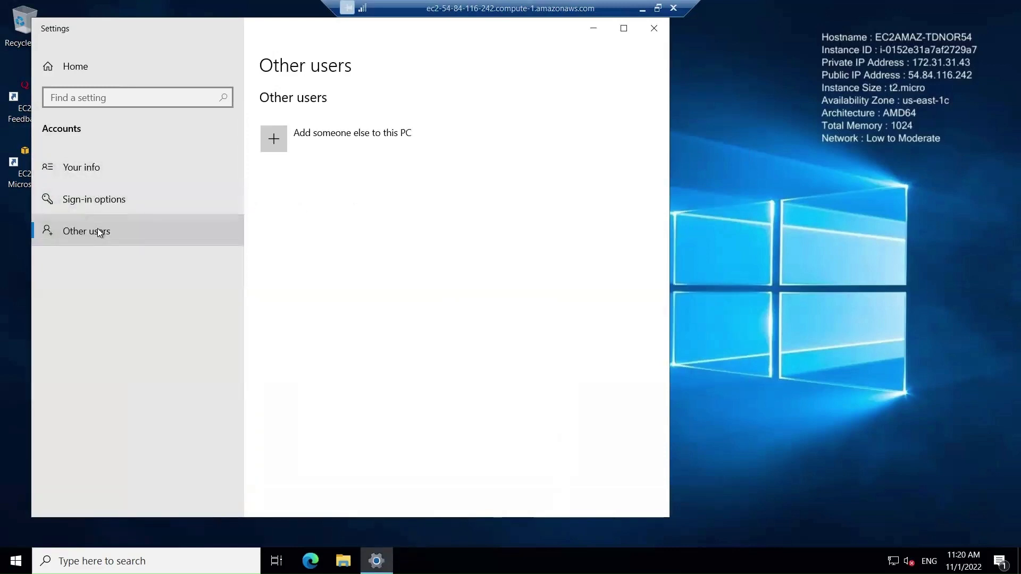
{"action": "left_click", "coordinate": [89, 169]}
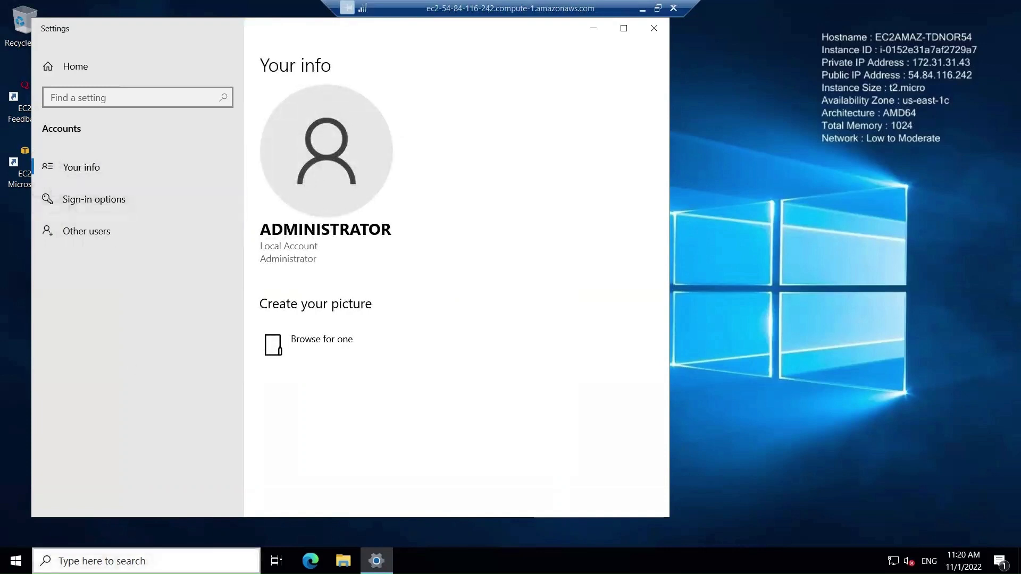
Step: Search Windows for 'user' and open 'Add, edit, or remove other users' to see the new account
{"action": "left_click", "coordinate": [106, 562]}
{"action": "type", "text": "user"}
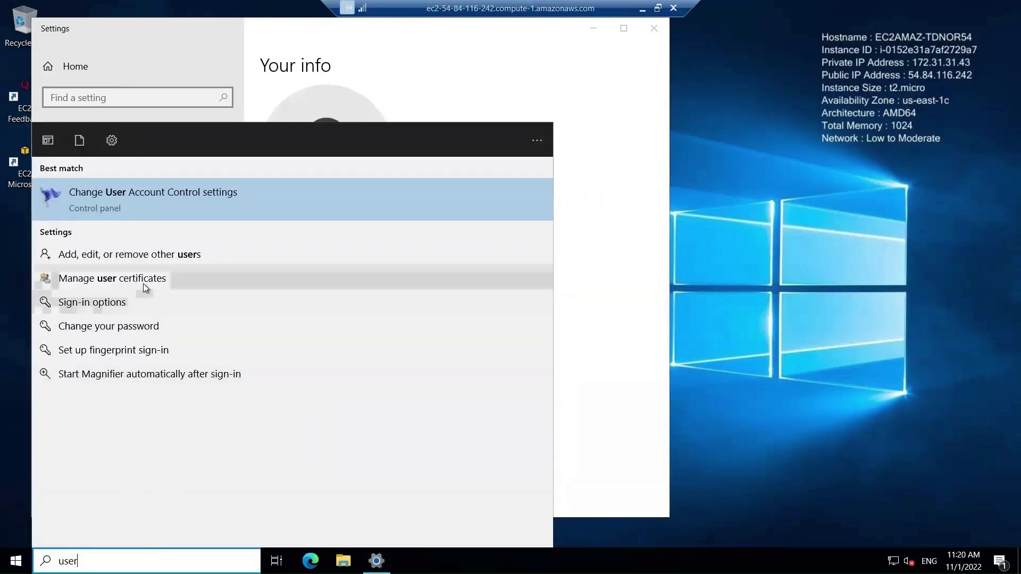
{"action": "left_click", "coordinate": [154, 254]}
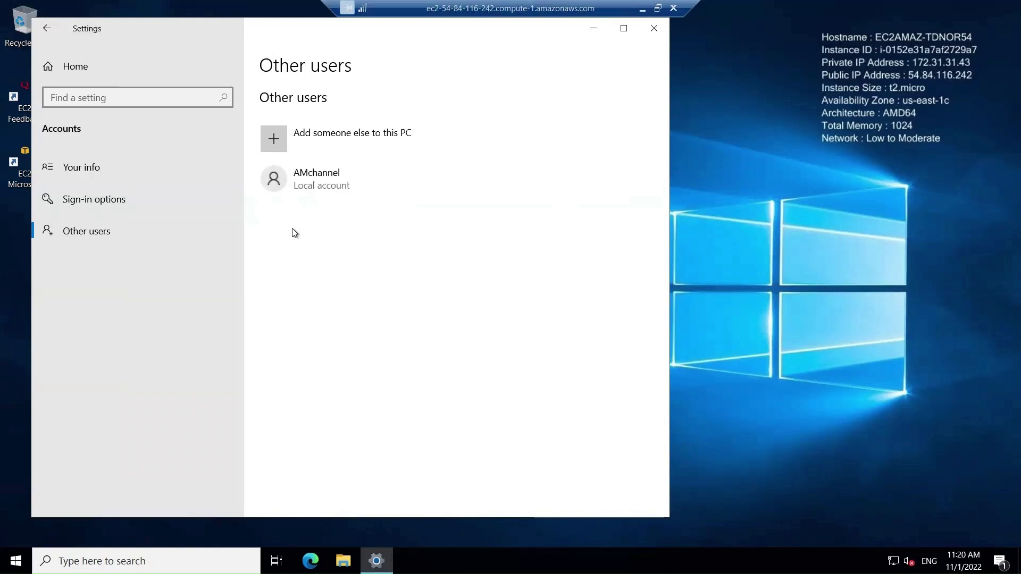
Step: Under Sign-in options, expand Password and choose Change to begin changing the Administrator password
{"action": "left_click", "coordinate": [111, 206]}
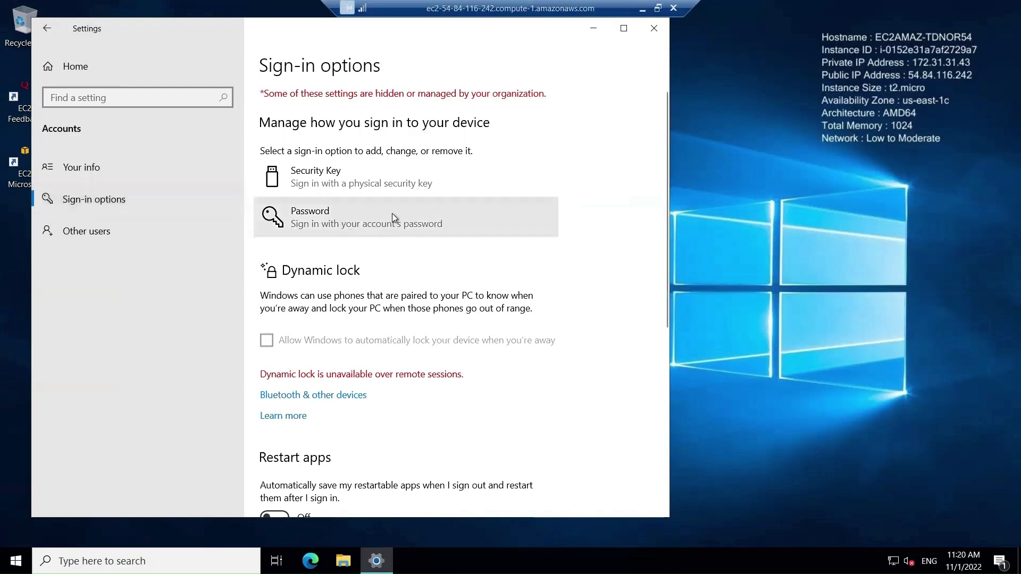
{"action": "left_click", "coordinate": [360, 218]}
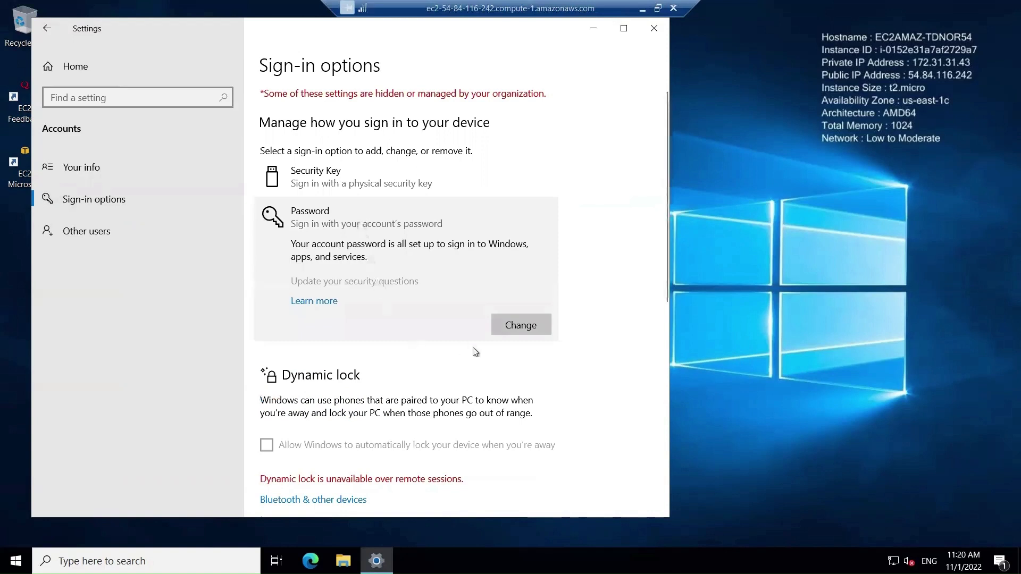
{"action": "left_click", "coordinate": [521, 325]}
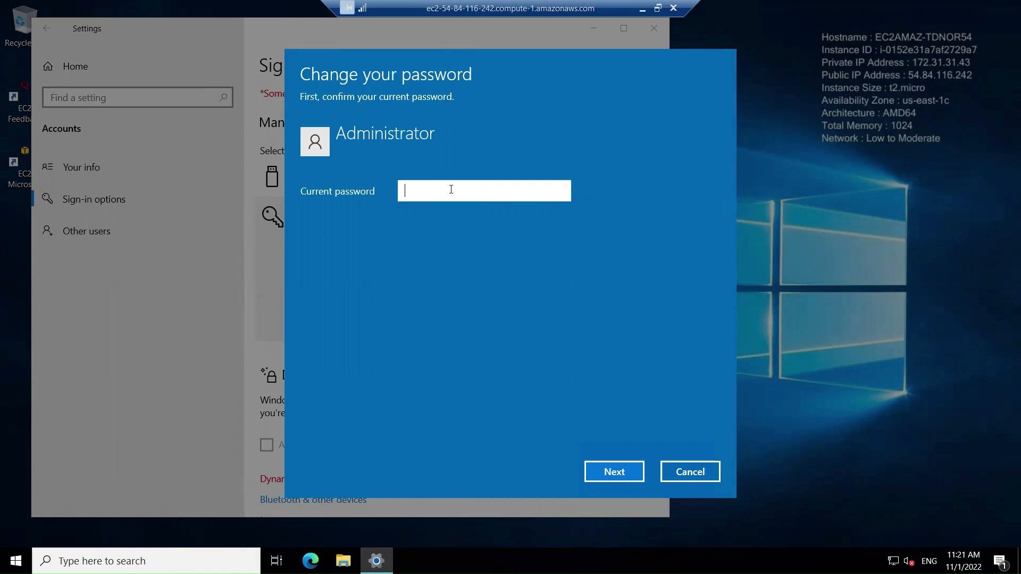
Step: Paste the current password, set and confirm a new Administrator password with a hint, and finish
{"action": "key", "text": "ctrl+v"}
{"action": "left_click", "coordinate": [614, 472]}
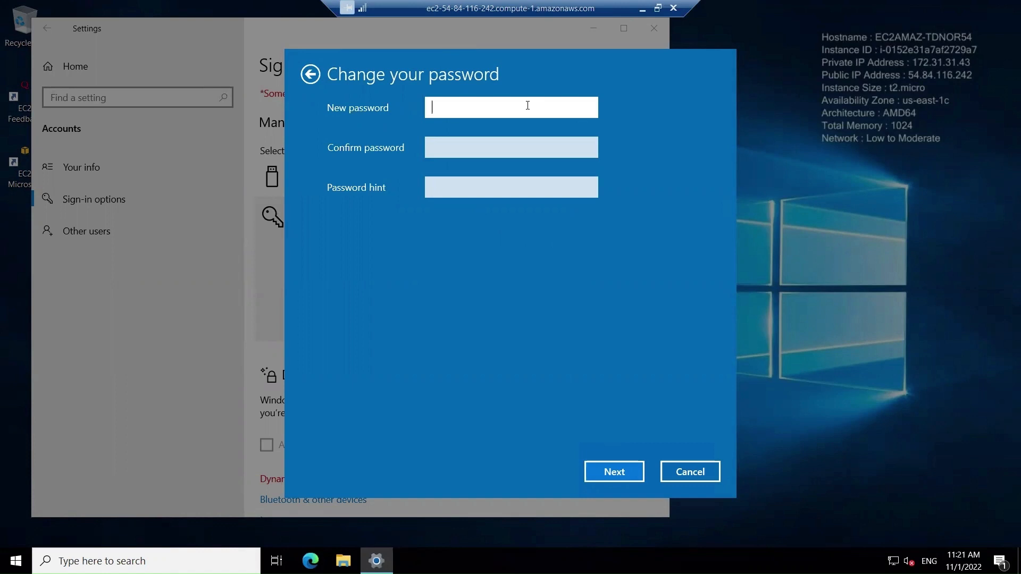
{"action": "type", "text": "•••••••••"}
{"action": "key", "text": "Tab"}
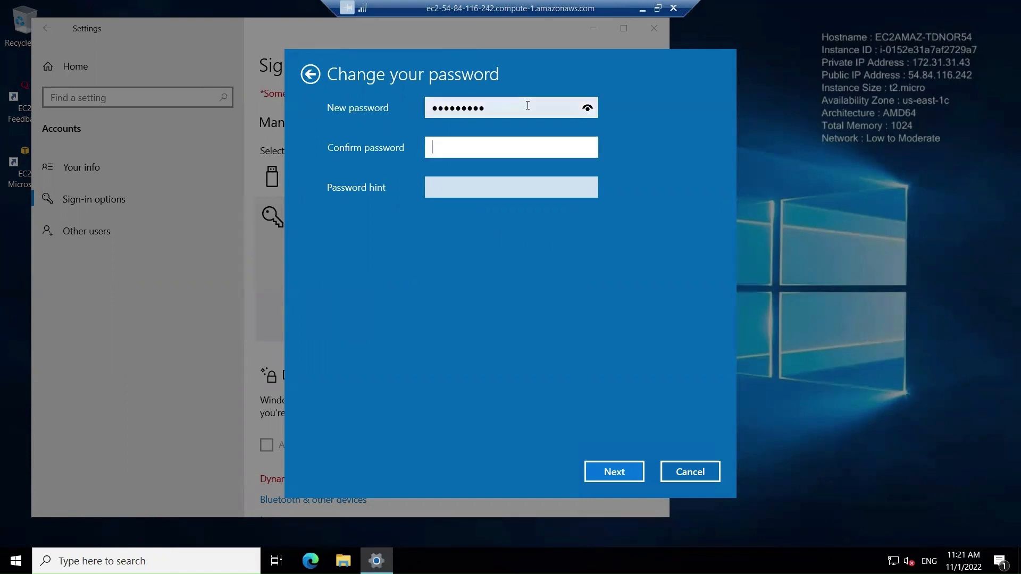
{"action": "type", "text": "•••••••••"}
{"action": "key", "text": "Tab"}
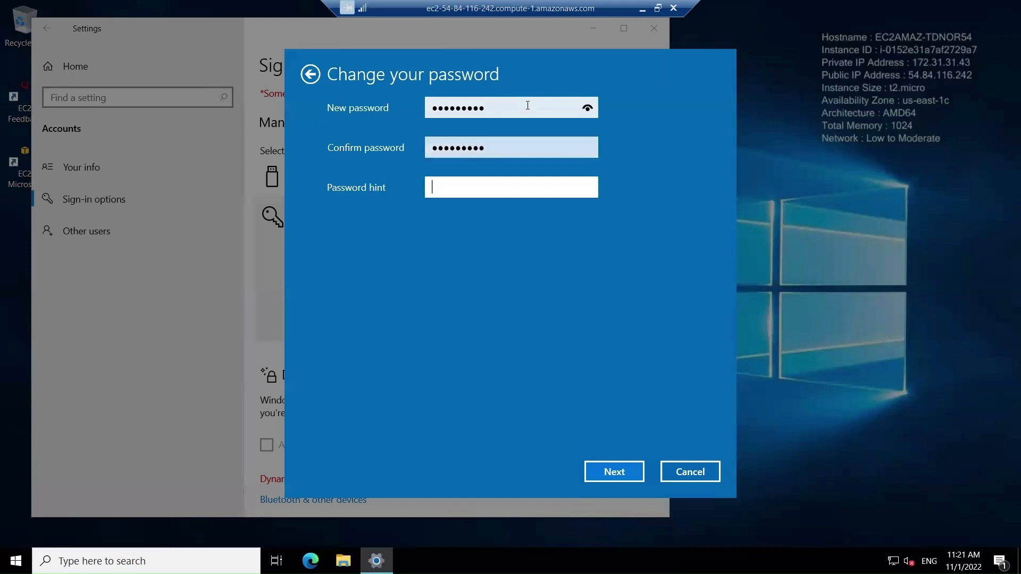
{"action": "type", "text": "Secure"}
{"action": "type", "text": "#"}
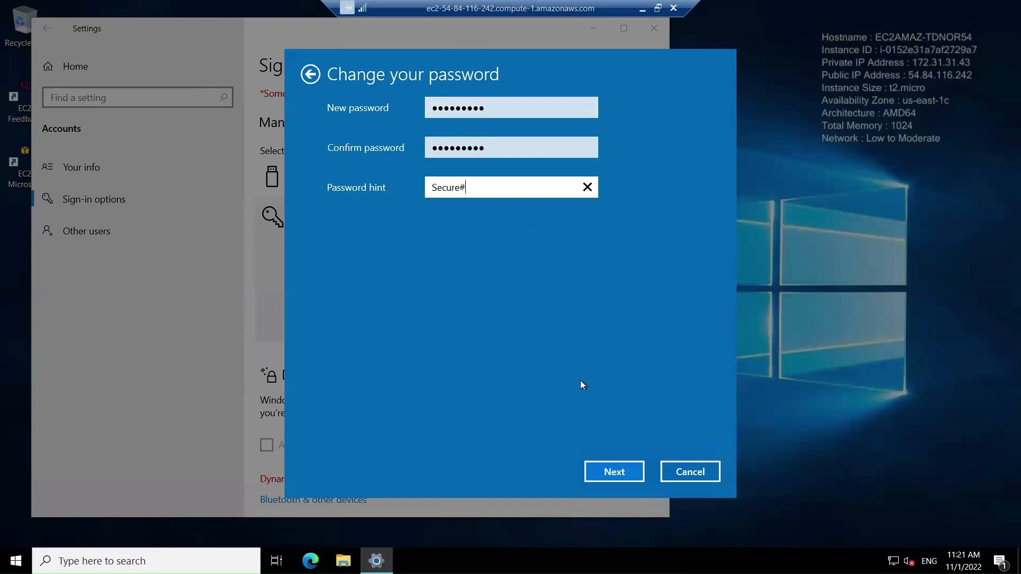
{"action": "left_click", "coordinate": [613, 476]}
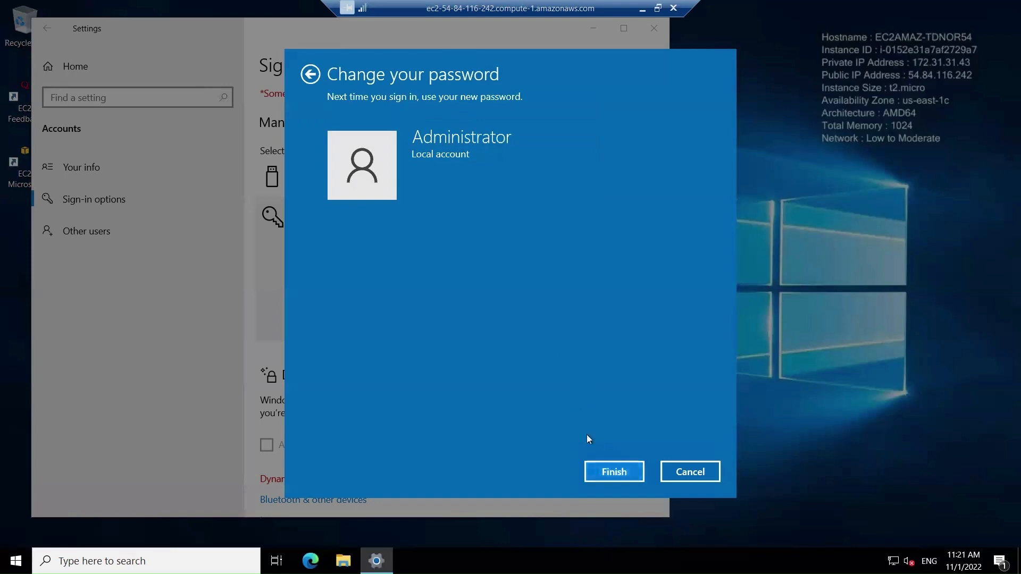
{"action": "left_click", "coordinate": [620, 473]}
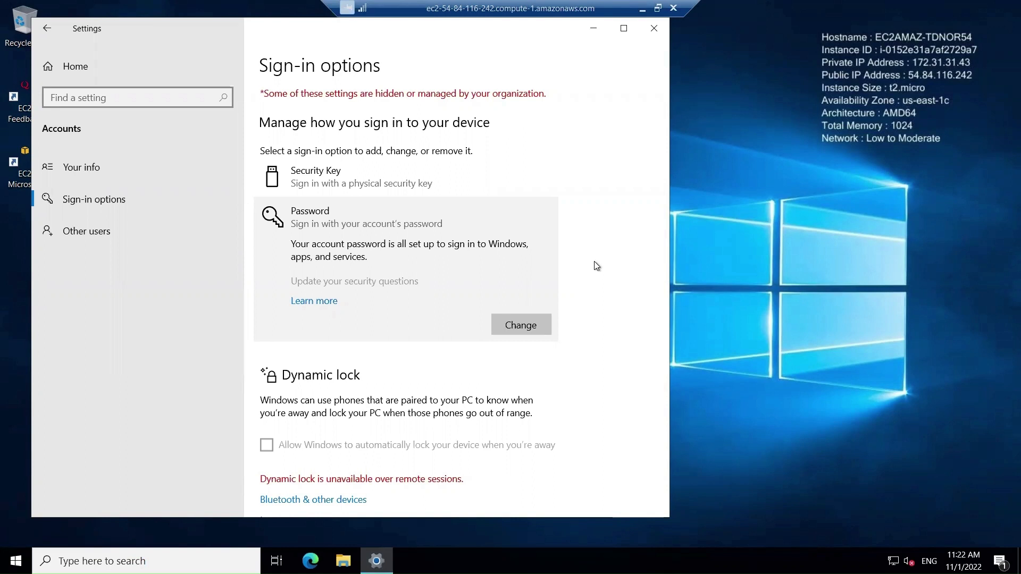
Step: Close the Windows Settings window to leave the bare server desktop
{"action": "left_click", "coordinate": [654, 29]}
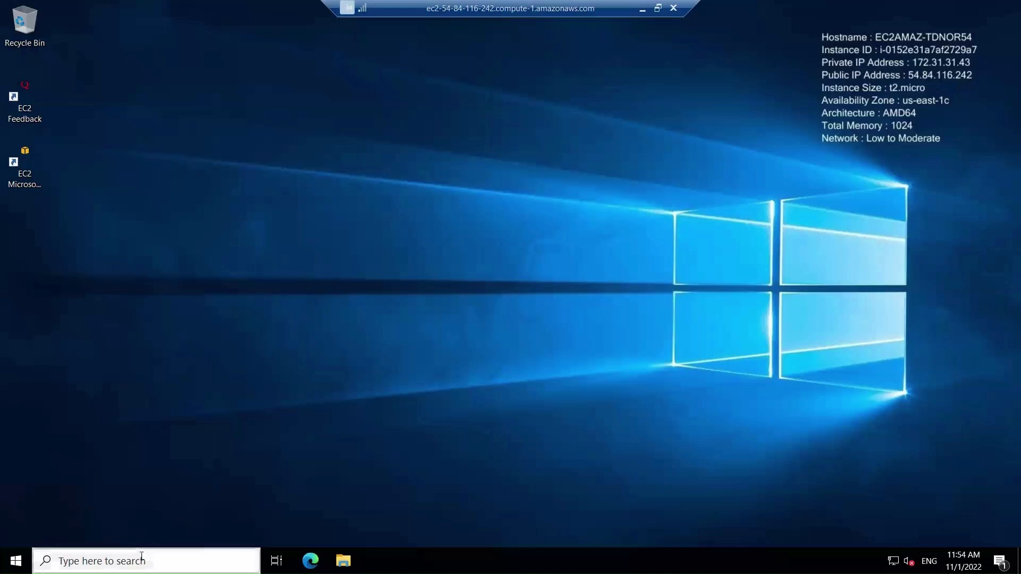
Step: Search for 'system' and open the System About page showing Windows Server 2022 Datacenter
{"action": "left_click", "coordinate": [136, 560]}
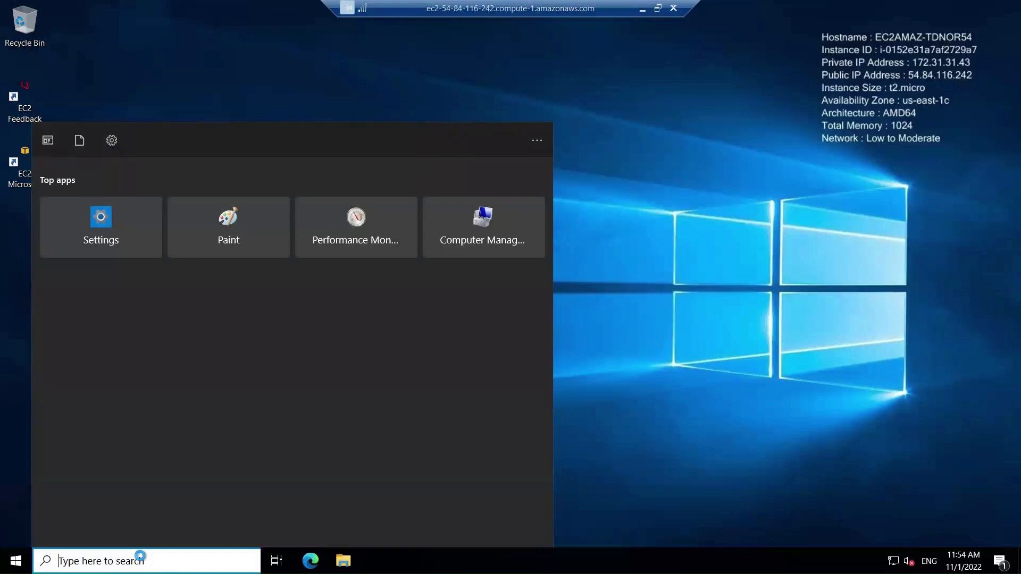
{"action": "type", "text": "system"}
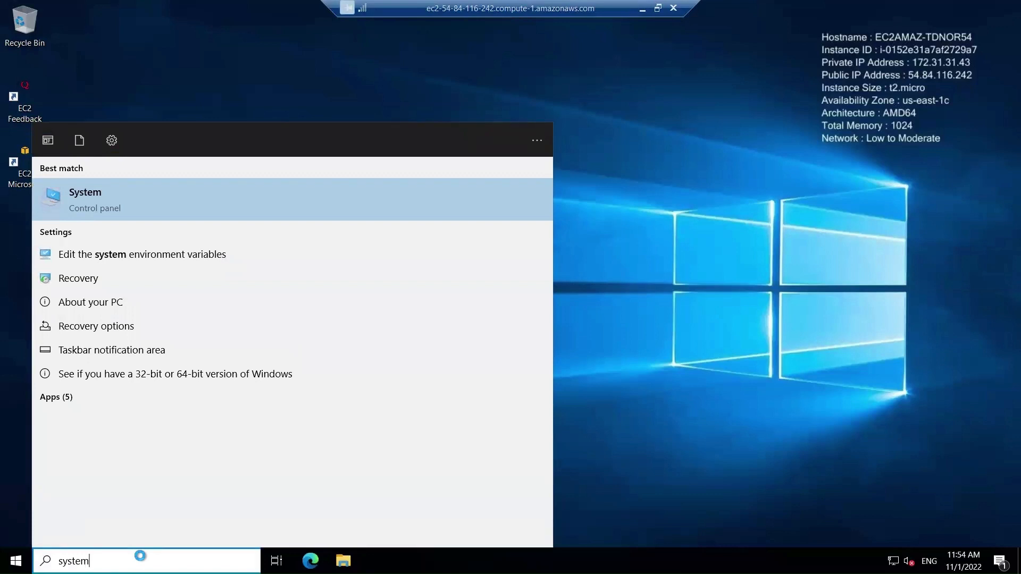
{"action": "left_click", "coordinate": [114, 200]}
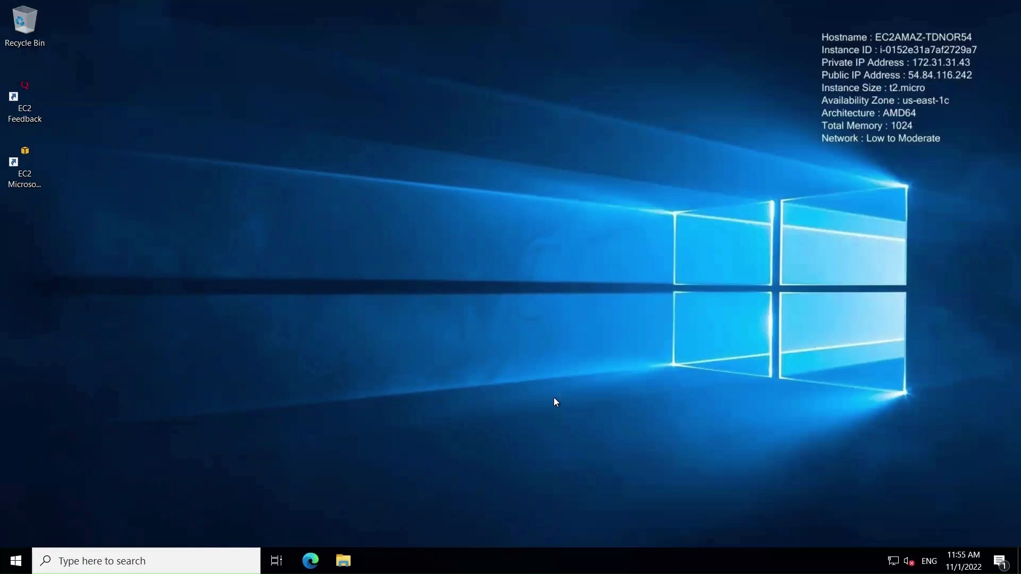
{"action": "key", "text": "super+i"}
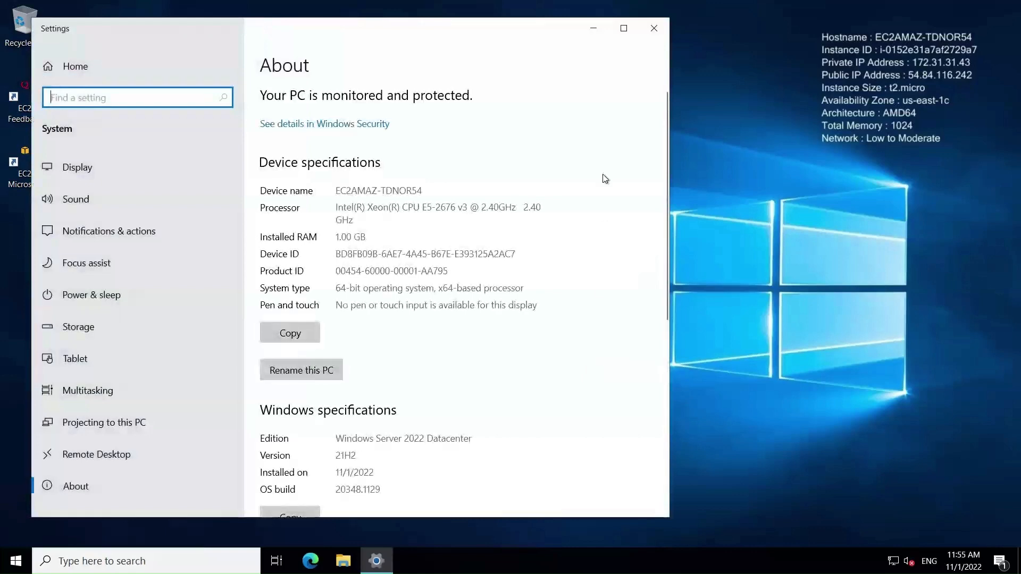
Step: In maximized Settings, open the Rename your PC dialog for EC2AMAZ-TDNOR54
{"action": "left_click", "coordinate": [623, 30]}
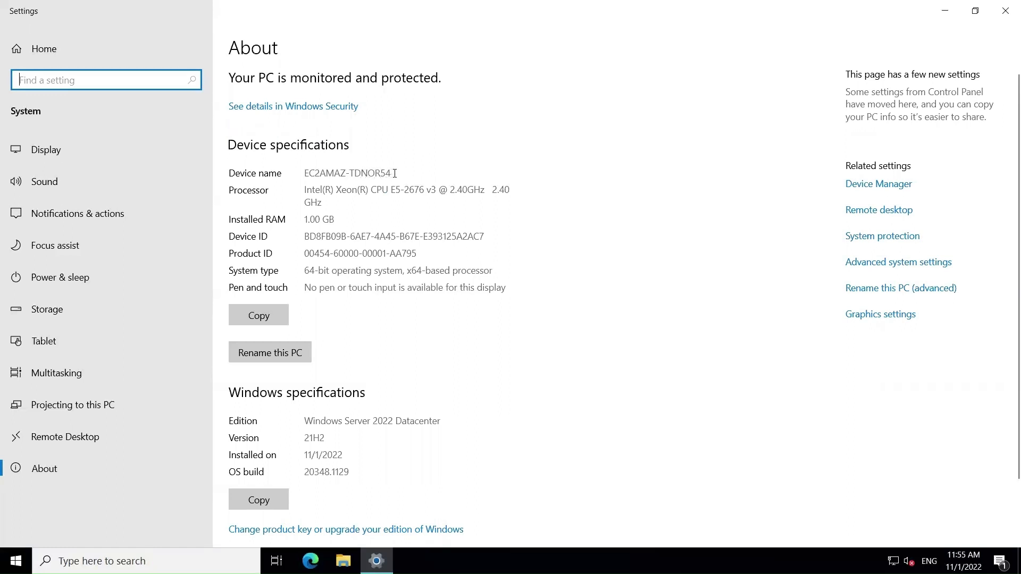
{"action": "left_click_drag", "start_coordinate": [395, 174], "coordinate": [223, 173]}
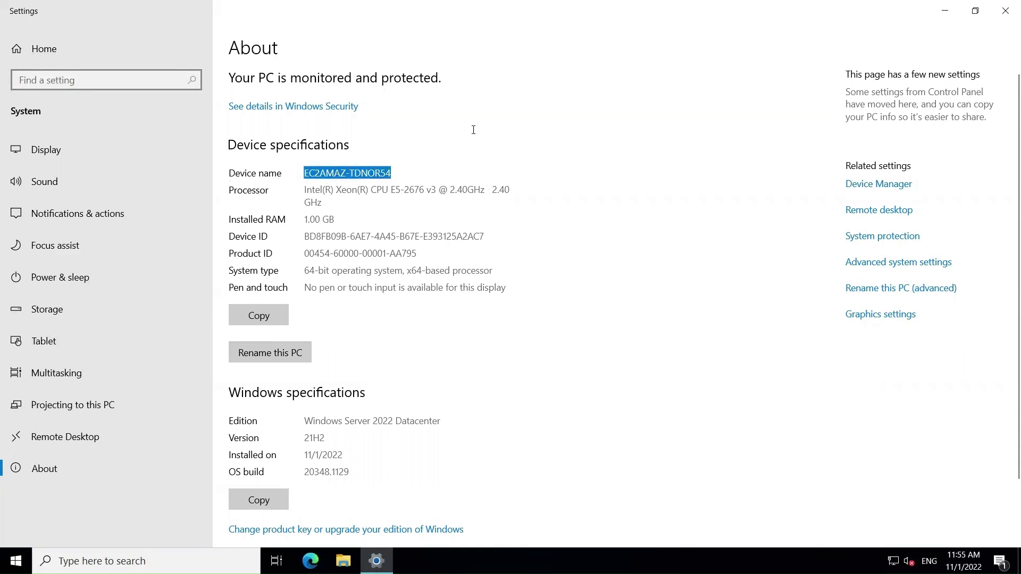
{"action": "left_click", "coordinate": [661, 291]}
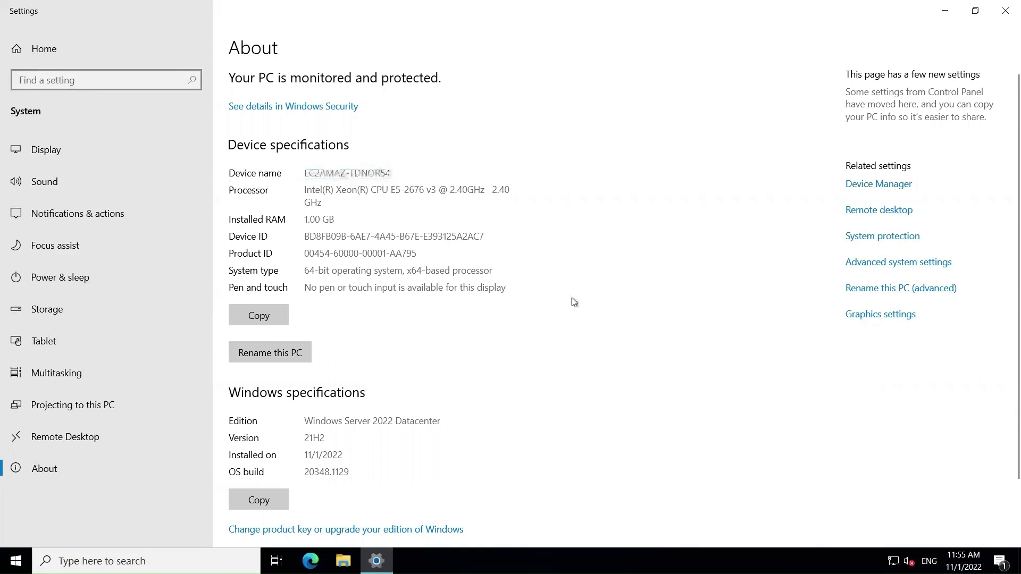
{"action": "left_click", "coordinate": [264, 352]}
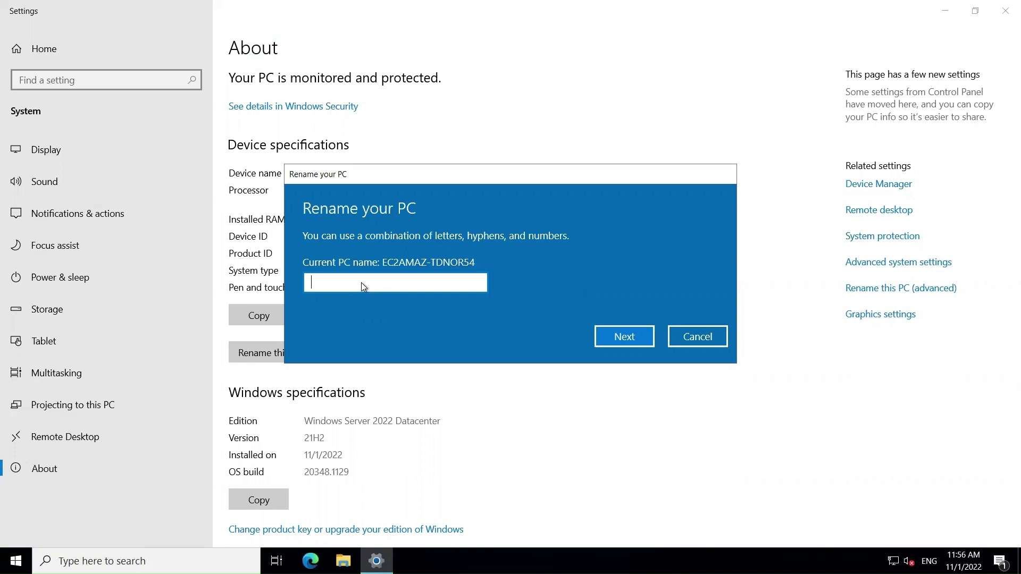
Step: Rename the PC to Server12 and restart now with the default shutdown reason
{"action": "type", "text": "Server12"}
{"action": "left_click", "coordinate": [624, 337]}
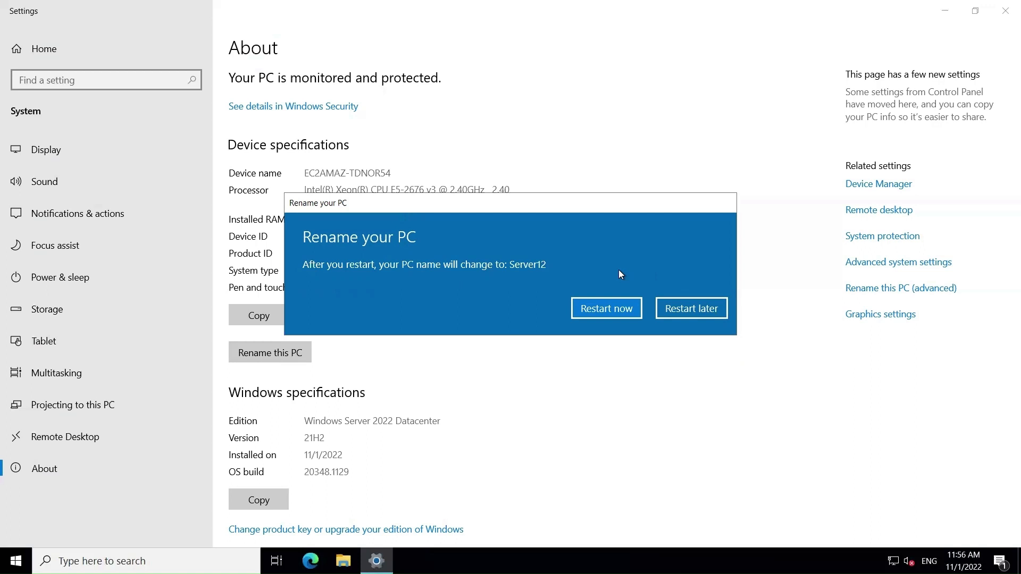
{"action": "left_click", "coordinate": [608, 308]}
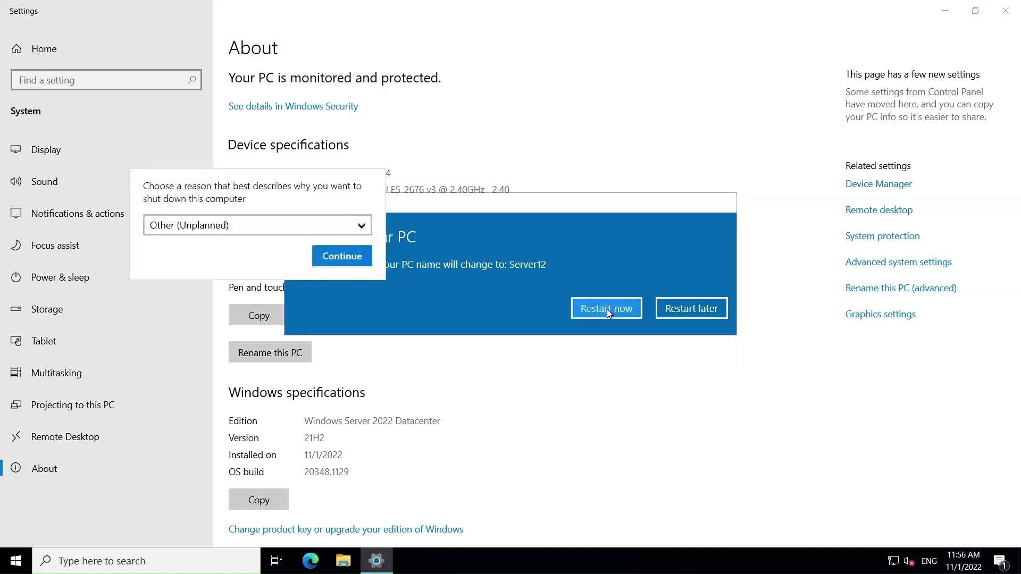
{"action": "left_click", "coordinate": [342, 257]}
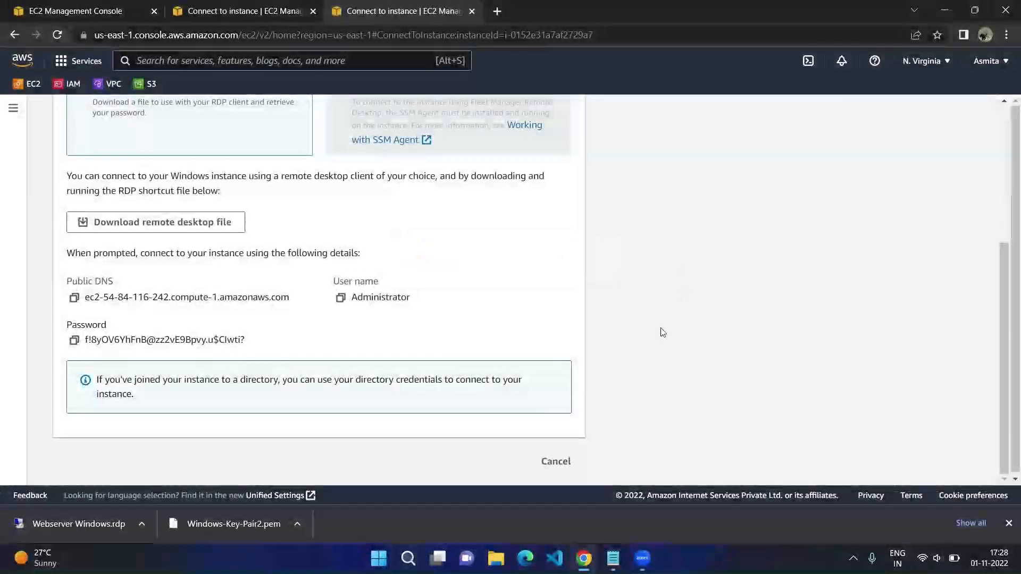
Step: Show the downloaded Webserver Windows.rdp file in its Downloads folder
{"action": "left_click", "coordinate": [141, 524]}
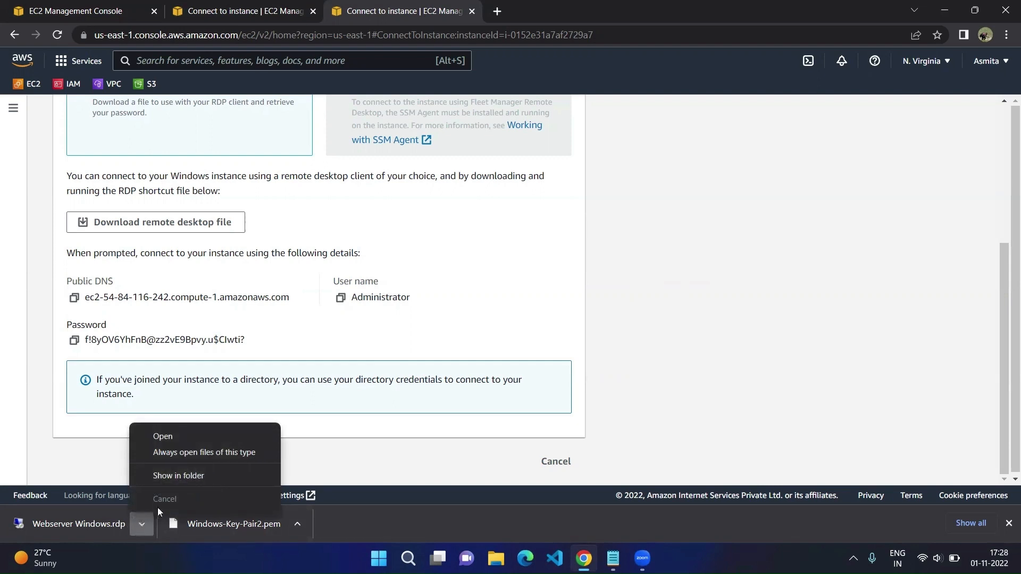
{"action": "left_click", "coordinate": [197, 475]}
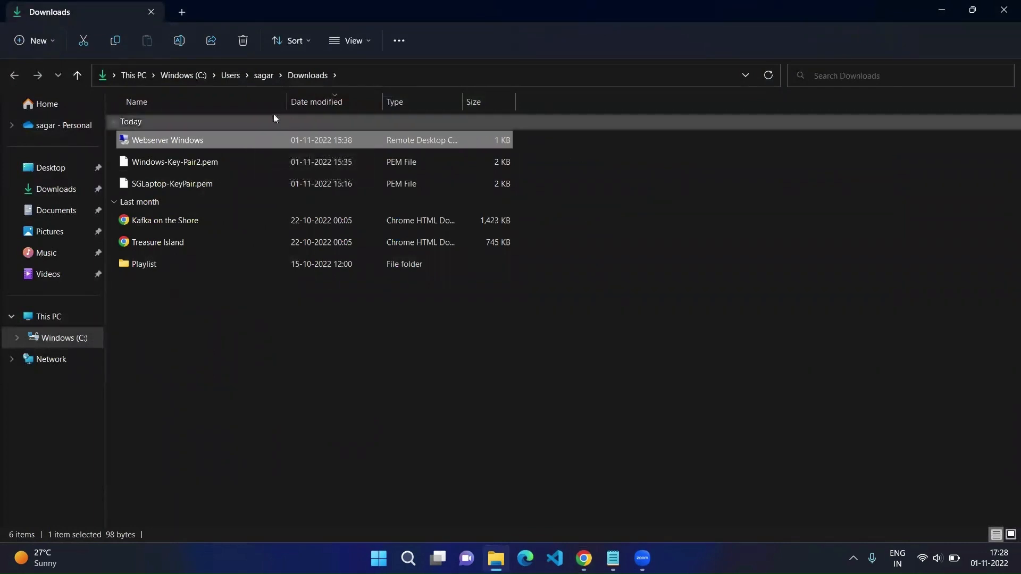
{"action": "right_click", "coordinate": [257, 141]}
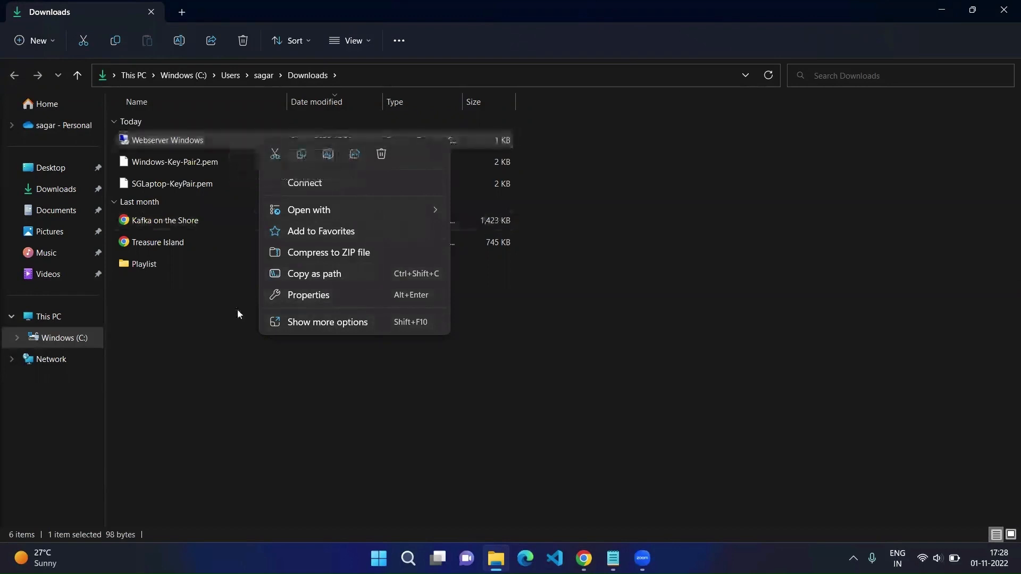
{"action": "left_click", "coordinate": [226, 350]}
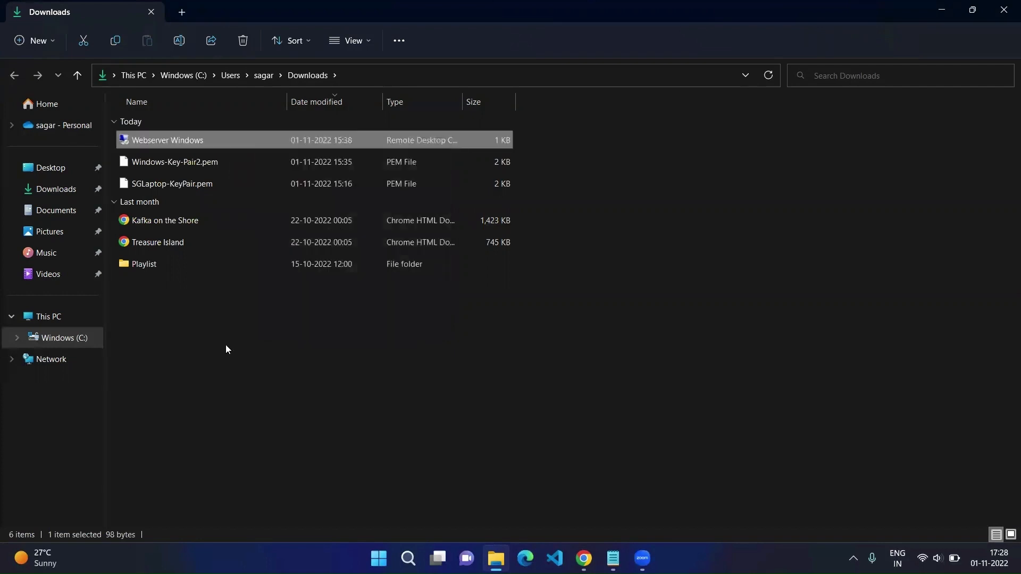
{"action": "left_click", "coordinate": [227, 349]}
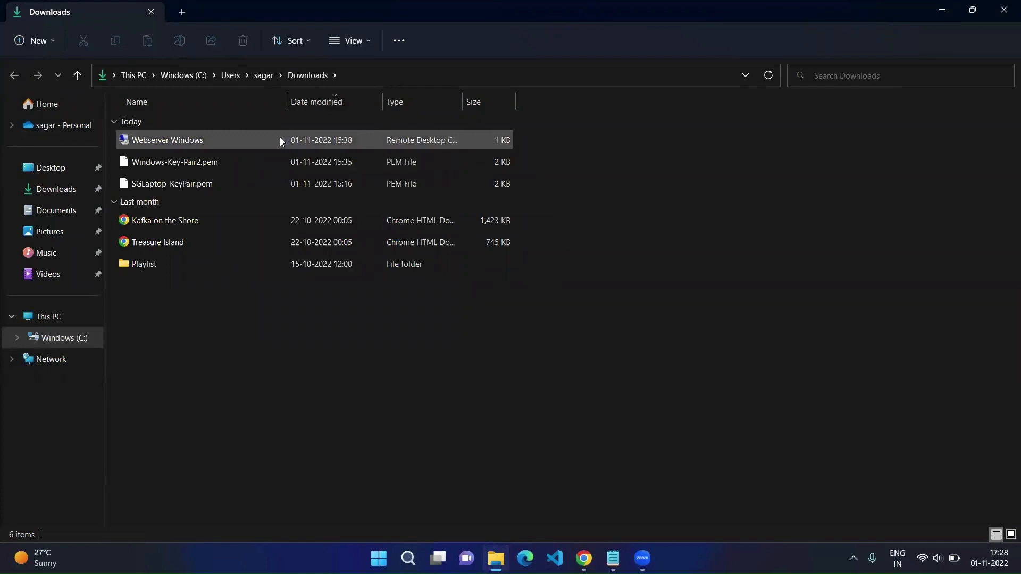
{"action": "mouse_move", "coordinate": [281, 138]}
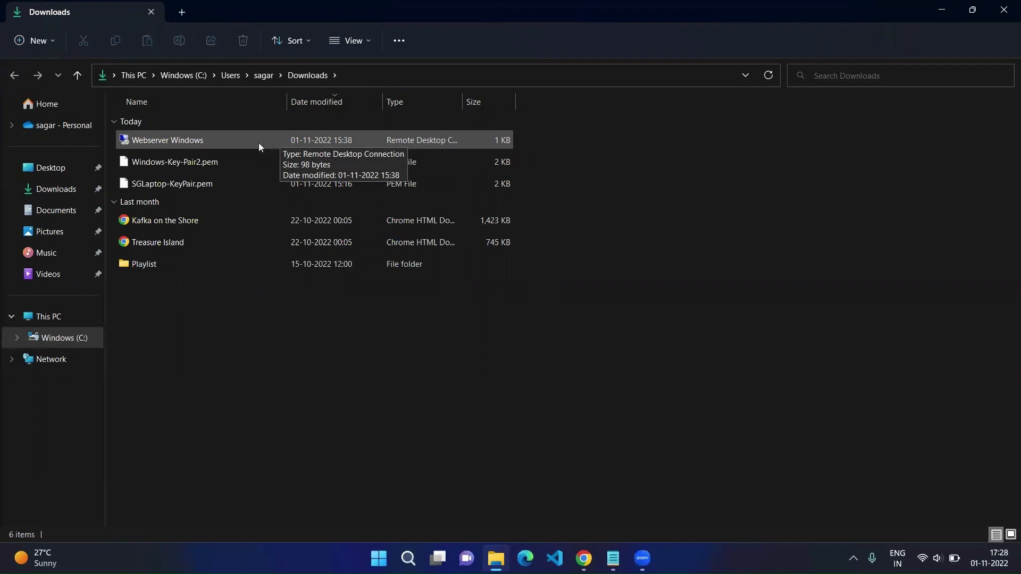
Step: Reconnect with Webserver Windows.rdp as Administrator, accepting the publisher and certificate warnings
{"action": "double_click", "coordinate": [239, 139]}
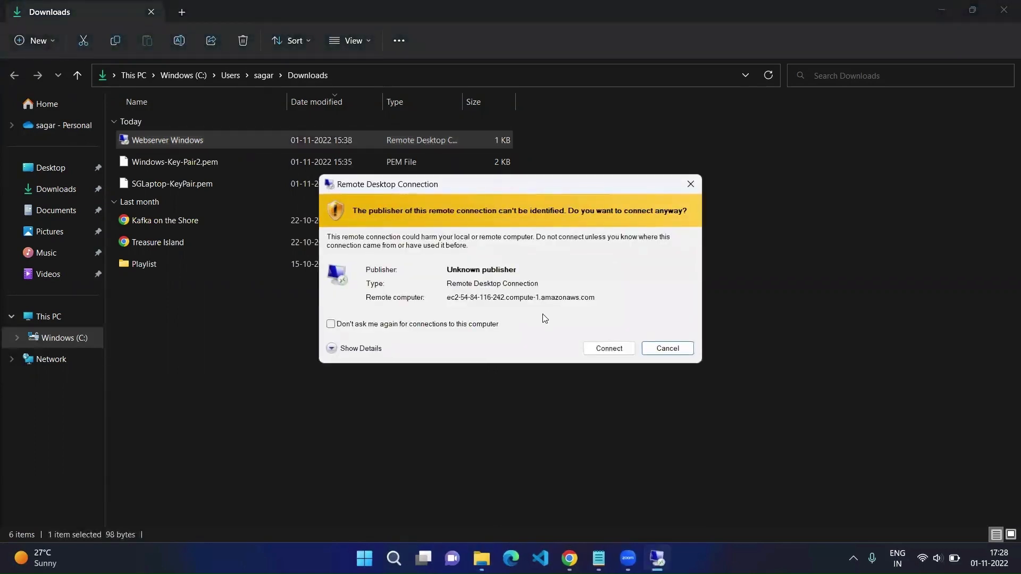
{"action": "left_click", "coordinate": [610, 349]}
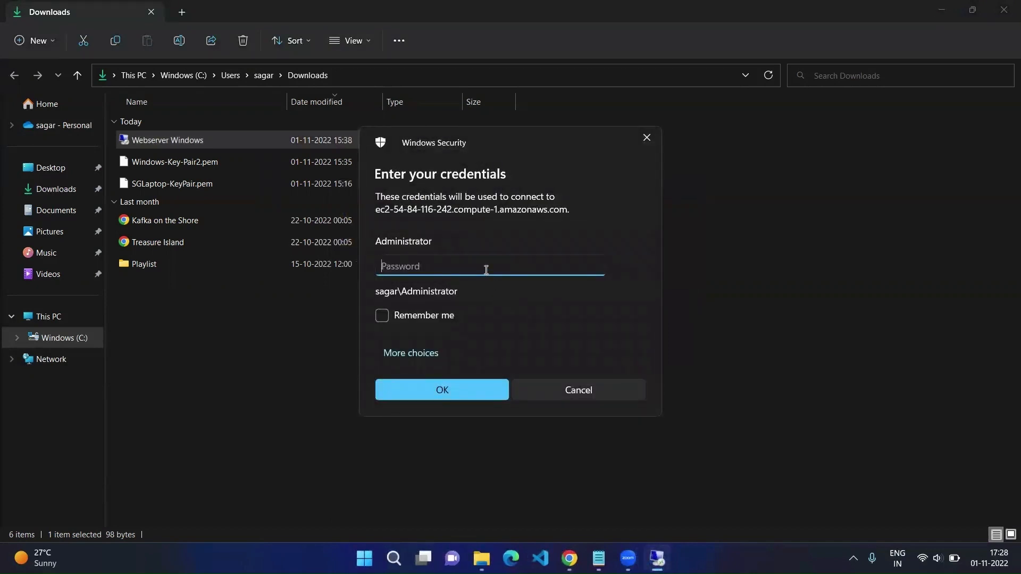
{"action": "type", "text": "*********"}
{"action": "left_click", "coordinate": [445, 393]}
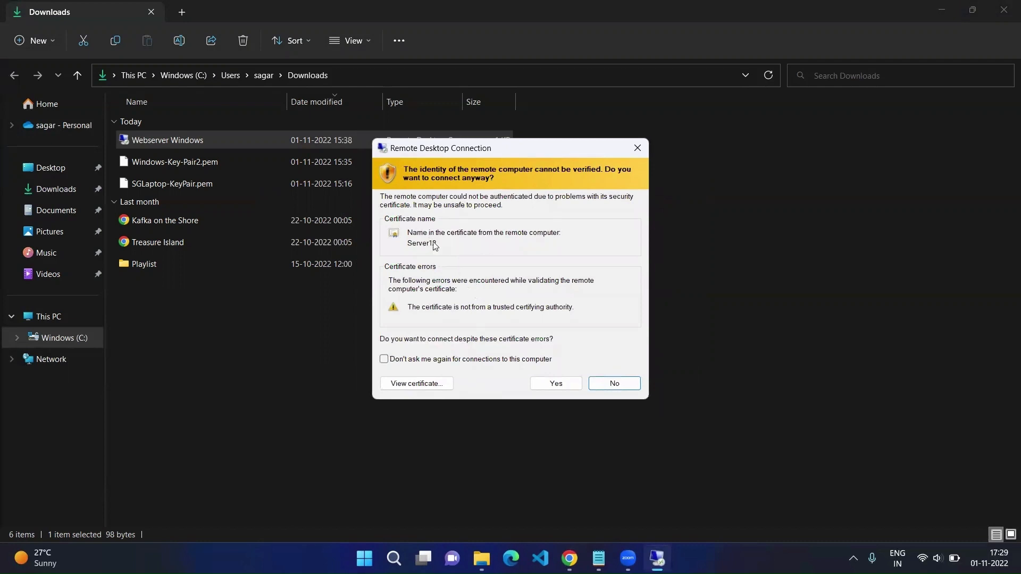
{"action": "left_click", "coordinate": [557, 384]}
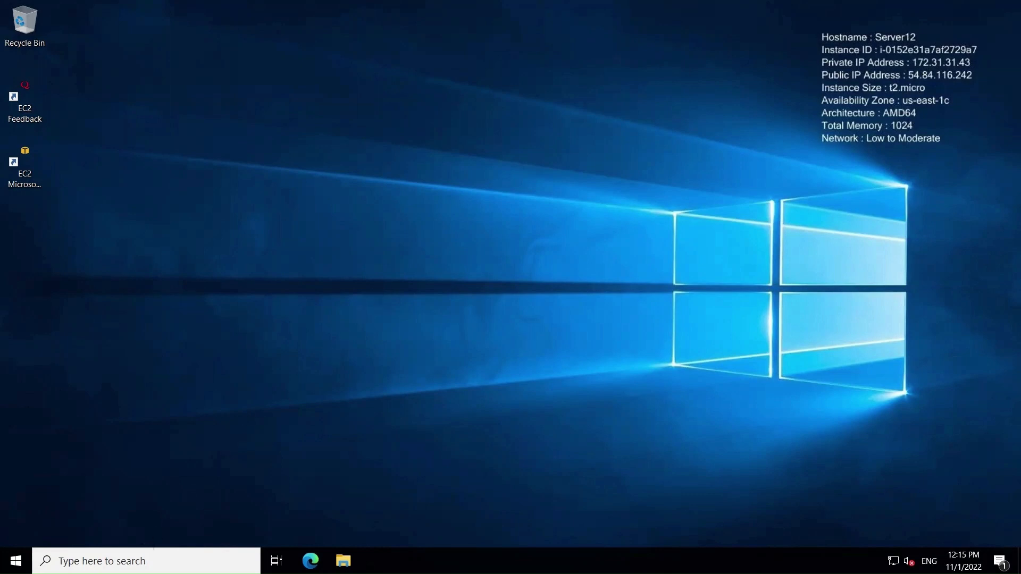
Step: Launch Server Manager from the remote server's Start menu
{"action": "left_click", "coordinate": [101, 561]}
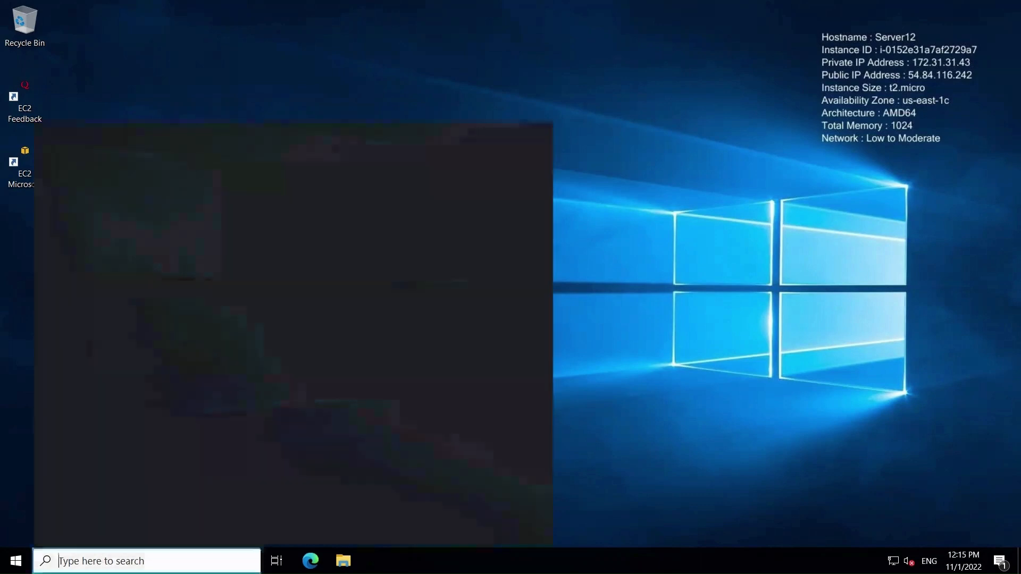
{"action": "key", "text": "super"}
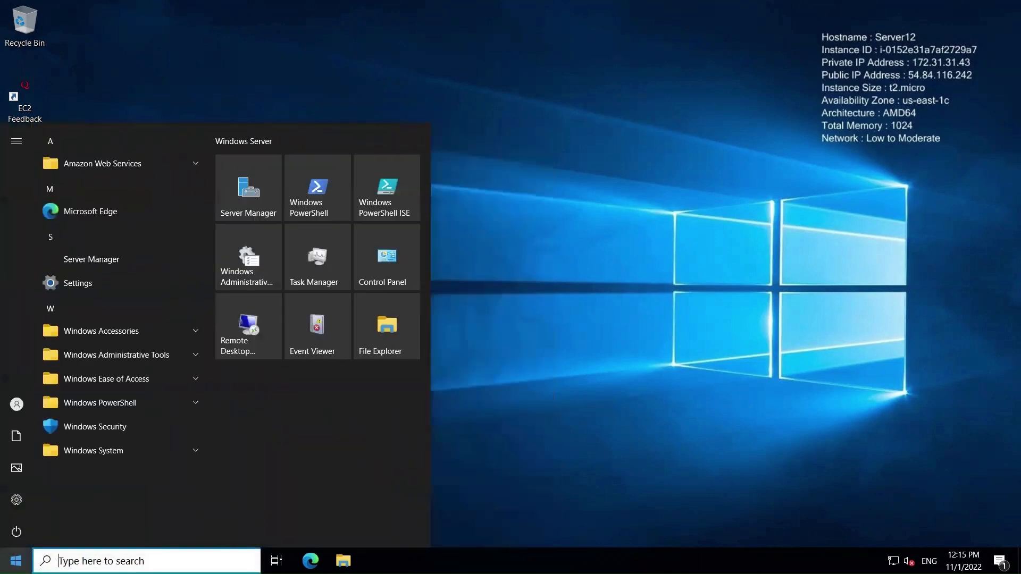
{"action": "left_click", "coordinate": [249, 203]}
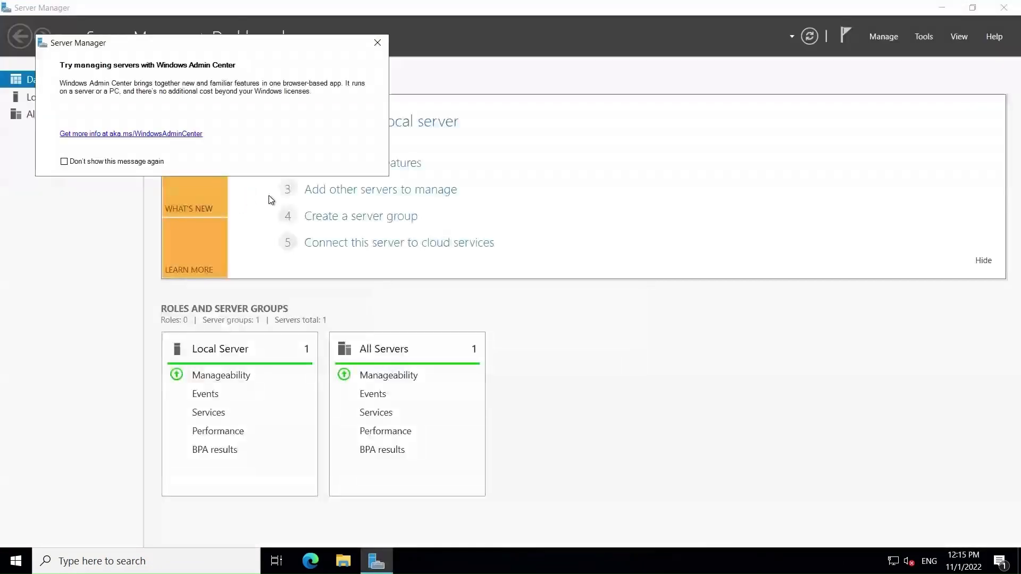
Step: Close the 'Try managing servers with Windows Admin Center' popup
{"action": "left_click", "coordinate": [378, 43]}
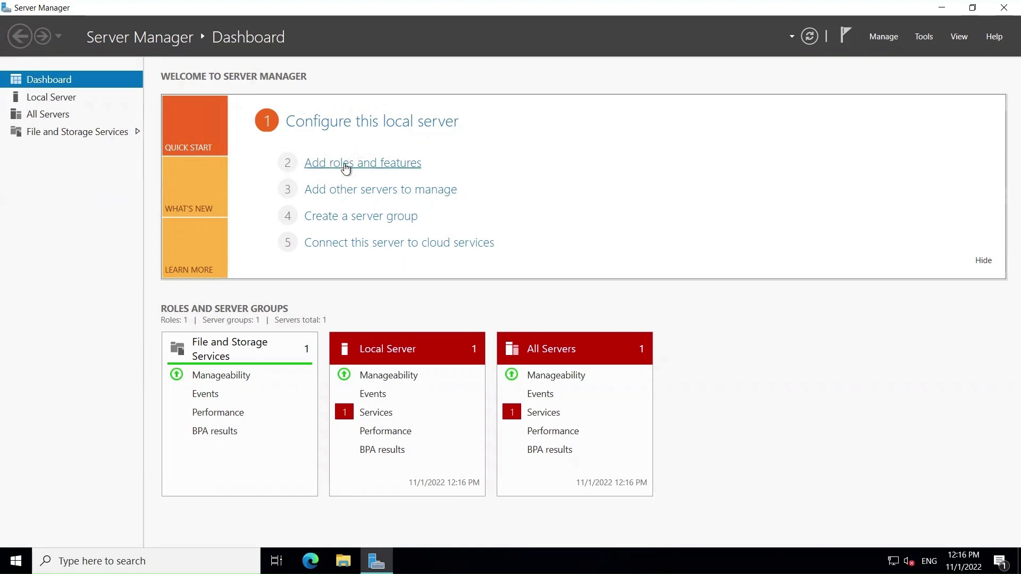
Step: Start Add Roles and Features with role-based installation, reaching the Select destination server page
{"action": "left_click", "coordinate": [345, 164]}
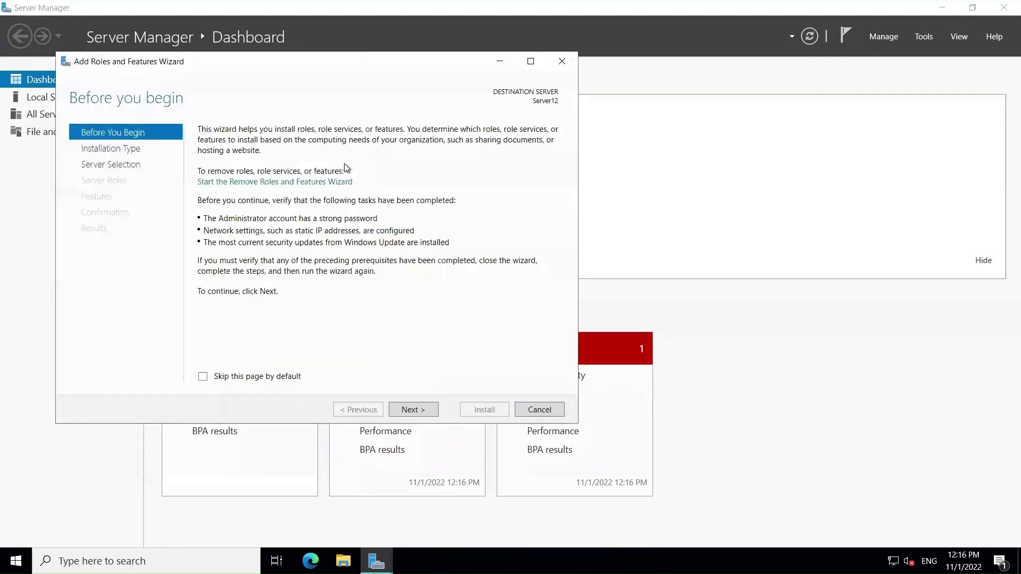
{"action": "left_click", "coordinate": [414, 410]}
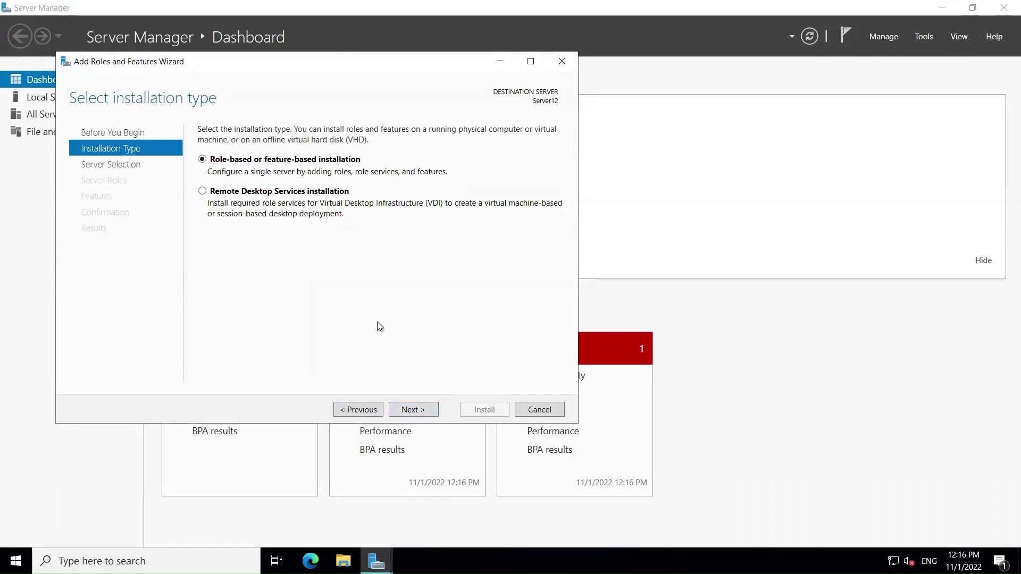
{"action": "left_click", "coordinate": [414, 410]}
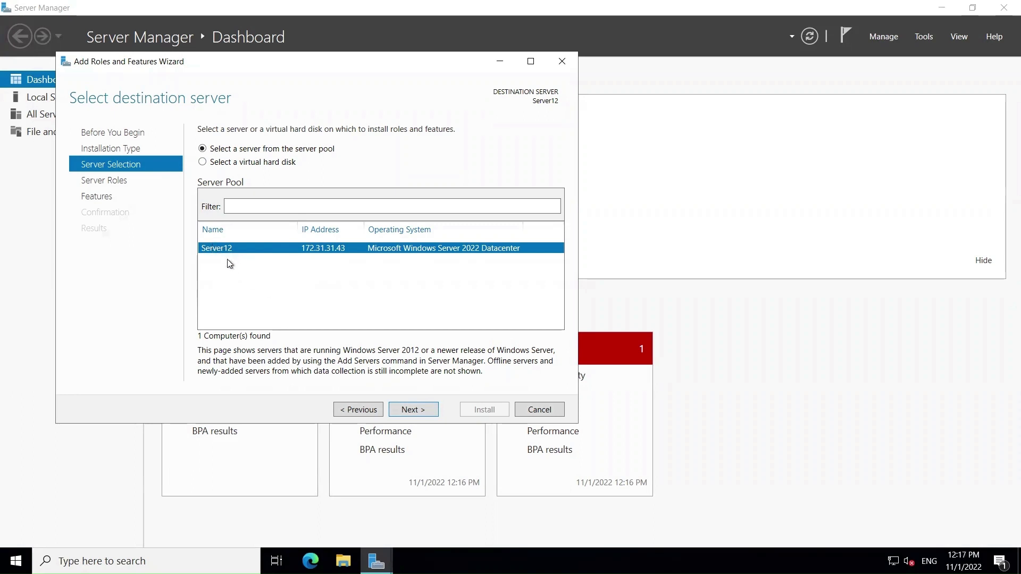
Step: Keep Server12 as destination and add the Web Server (IIS) role with its management tools
{"action": "left_click", "coordinate": [414, 410]}
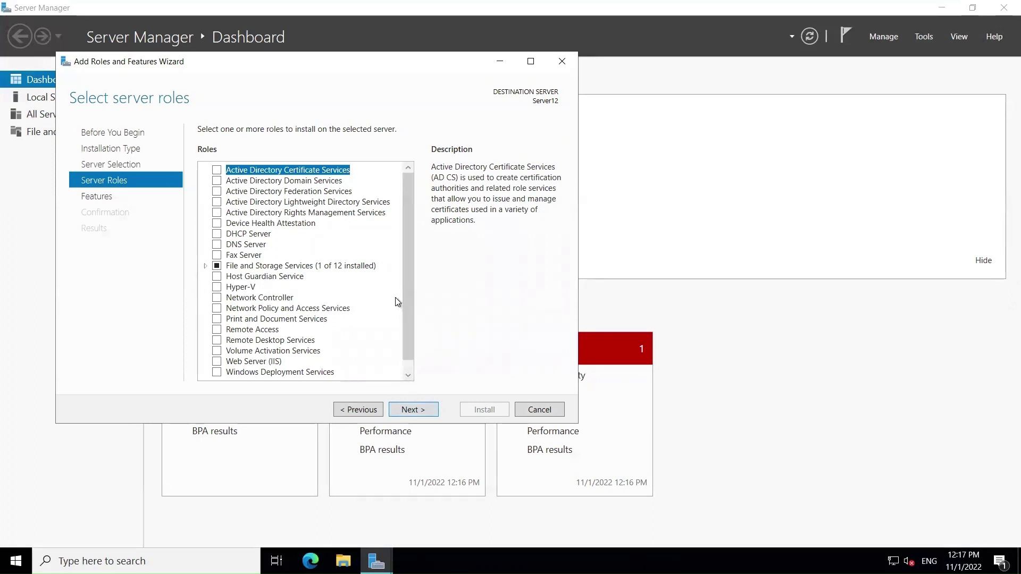
{"action": "left_click", "coordinate": [217, 363]}
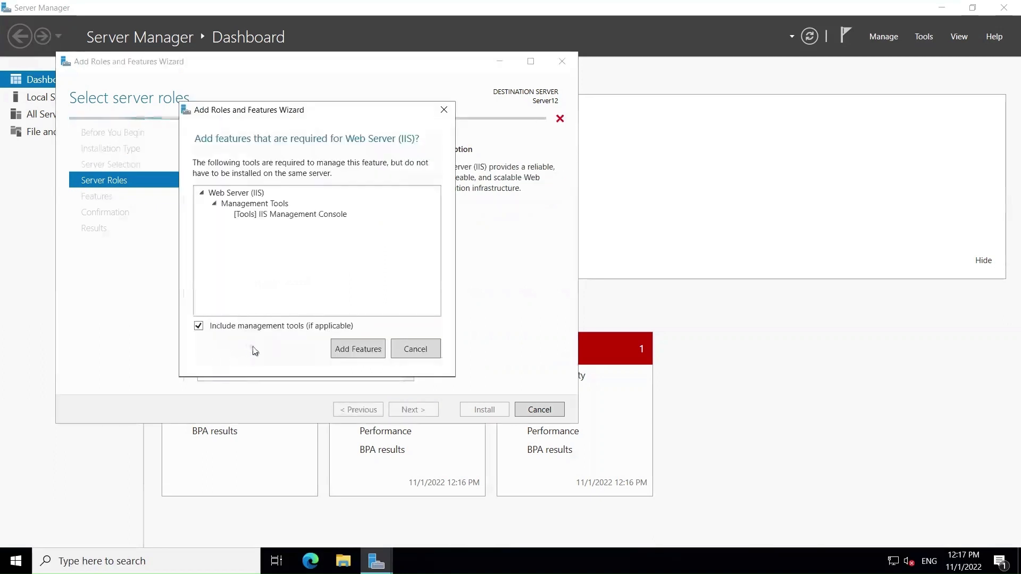
{"action": "left_click", "coordinate": [357, 350]}
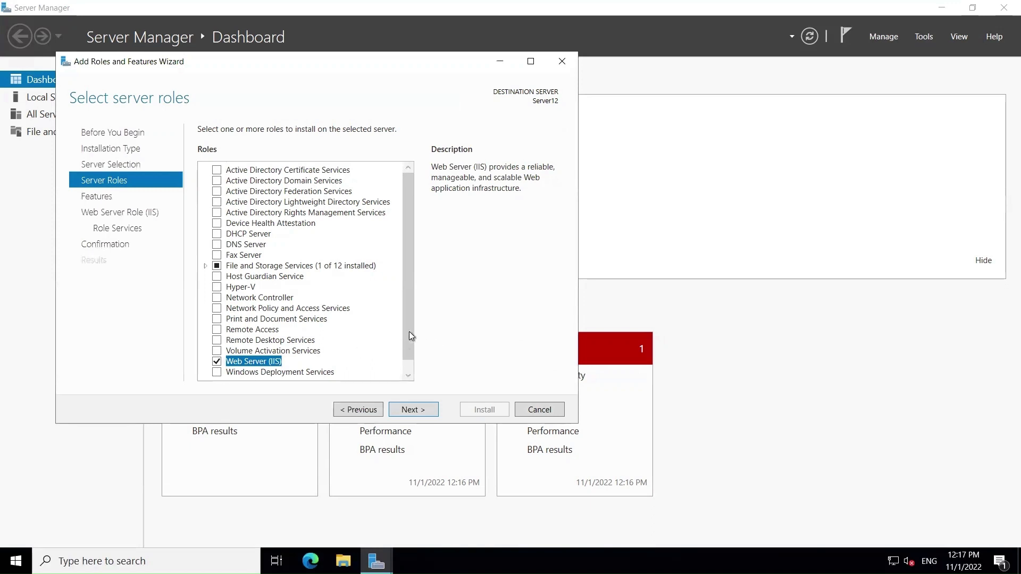
{"action": "left_click_drag", "start_coordinate": [407, 331], "coordinate": [423, 377]}
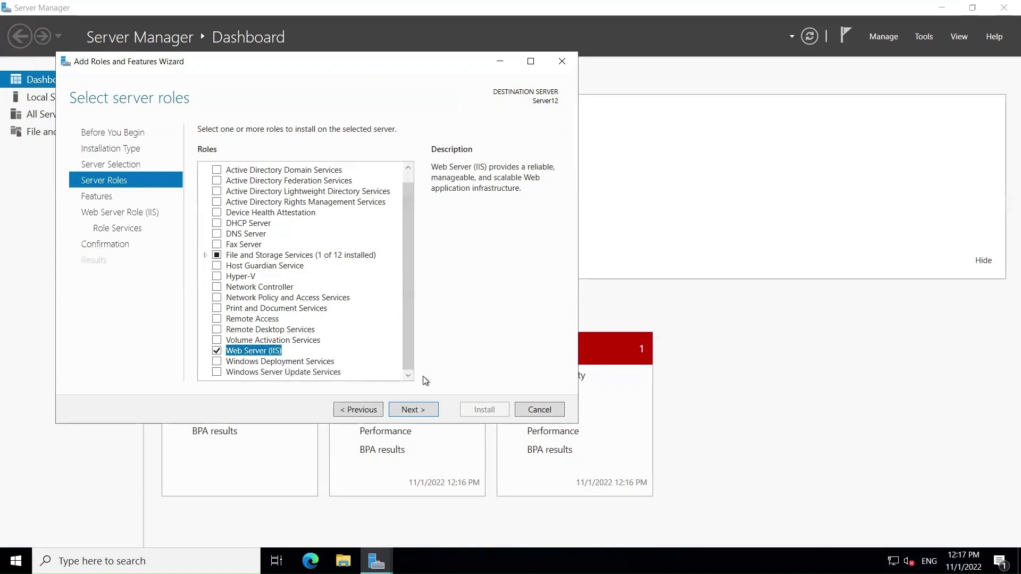
{"action": "left_click", "coordinate": [412, 410]}
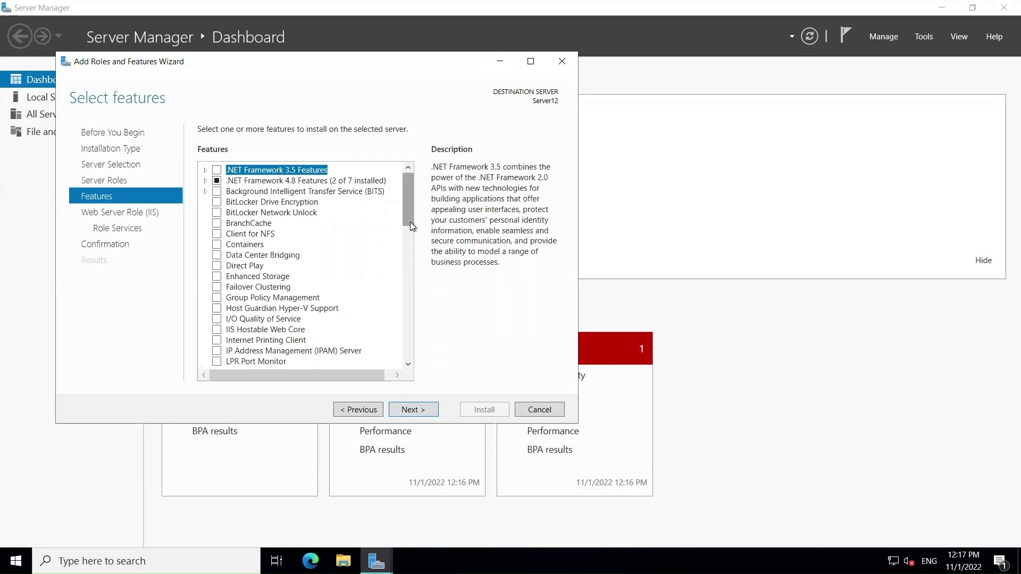
Step: Scroll the Features list, leave only WoW64 Support and XPS Viewer checked, and continue
{"action": "left_click_drag", "start_coordinate": [410, 222], "coordinate": [408, 294]}
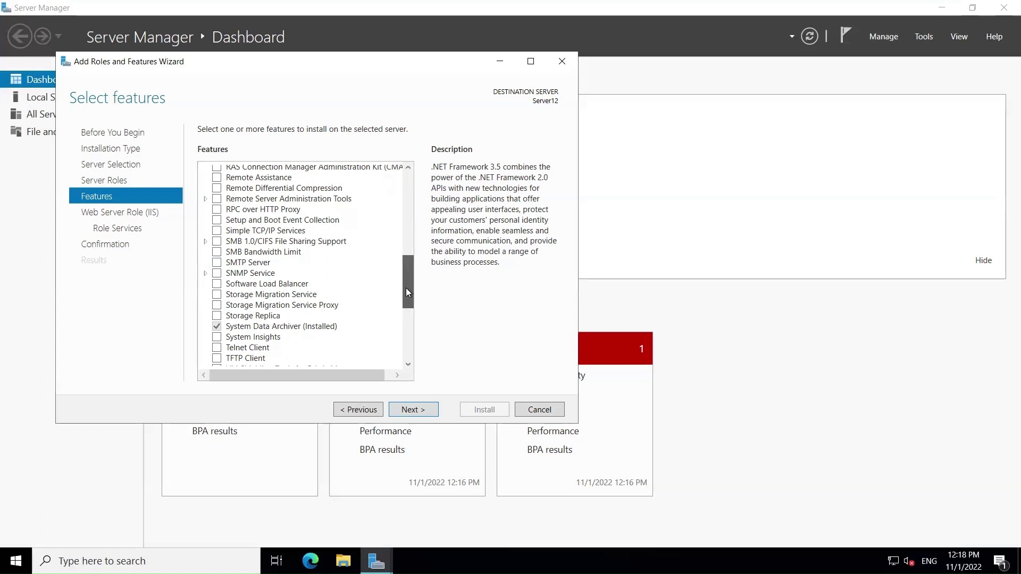
{"action": "left_click_drag", "start_coordinate": [407, 289], "coordinate": [415, 347]}
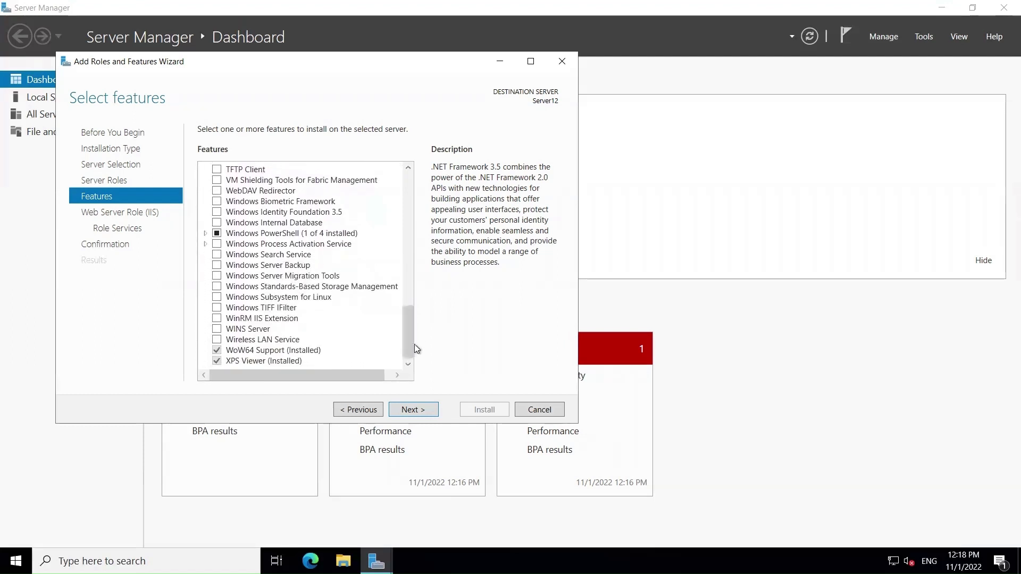
{"action": "left_click", "coordinate": [415, 410]}
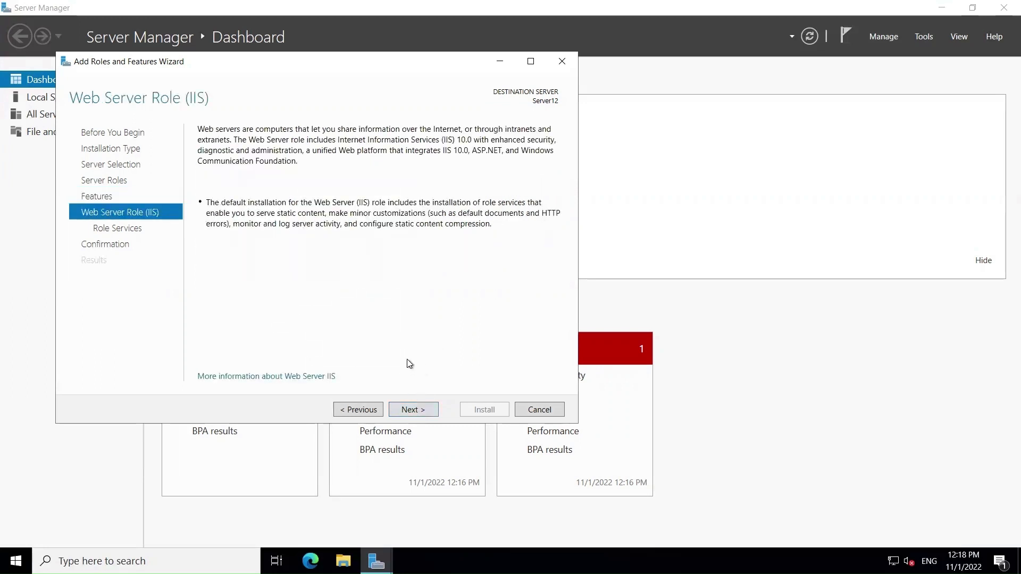
Step: Keep the default IIS role services and proceed to Confirm installation selections
{"action": "left_click", "coordinate": [415, 411]}
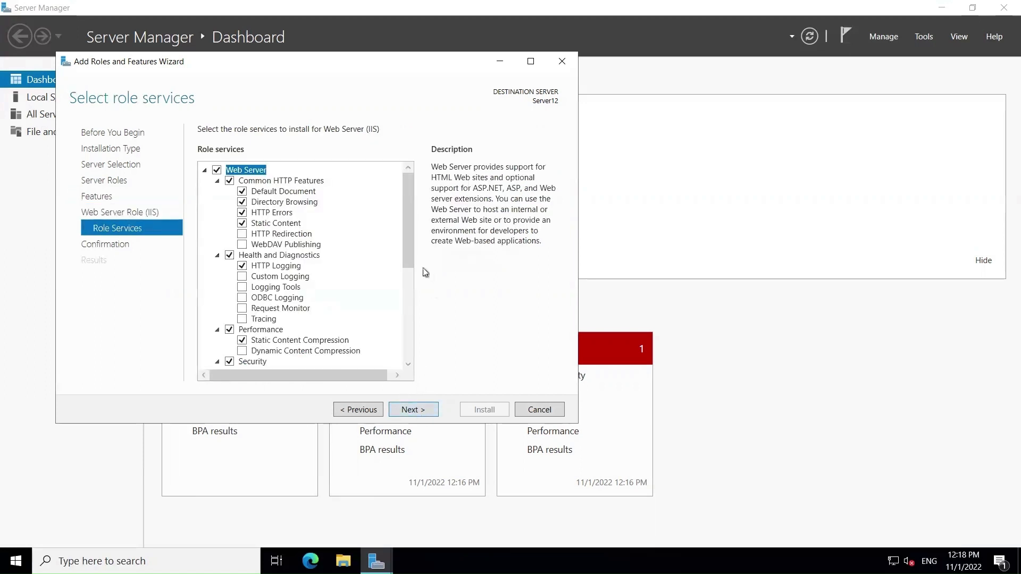
{"action": "mouse_move", "coordinate": [407, 230]}
{"action": "left_mouse_down"}
{"action": "mouse_move", "coordinate": [412, 321]}
{"action": "mouse_move", "coordinate": [404, 215]}
{"action": "left_mouse_up"}
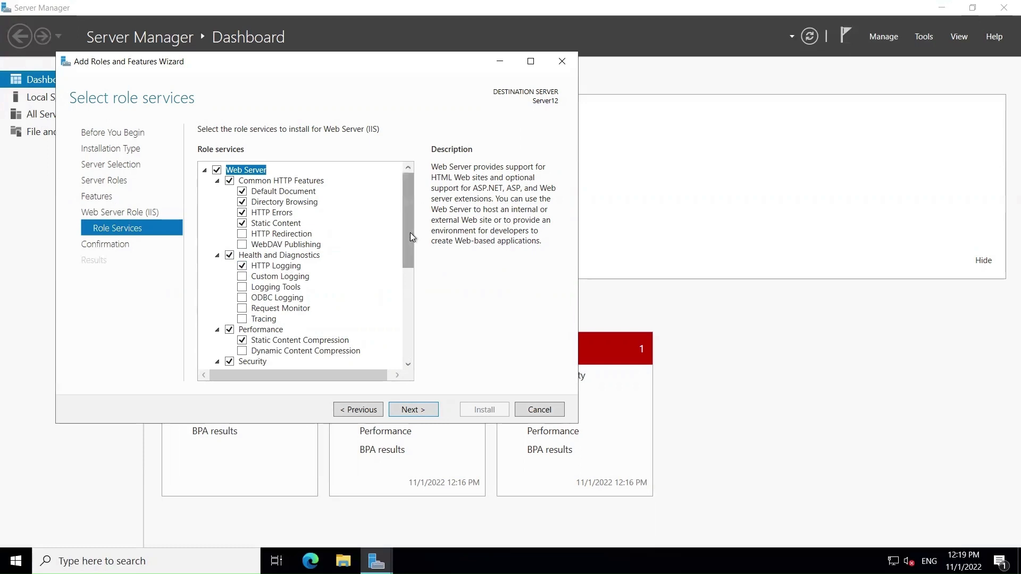
{"action": "left_click_drag", "start_coordinate": [410, 232], "coordinate": [421, 335]}
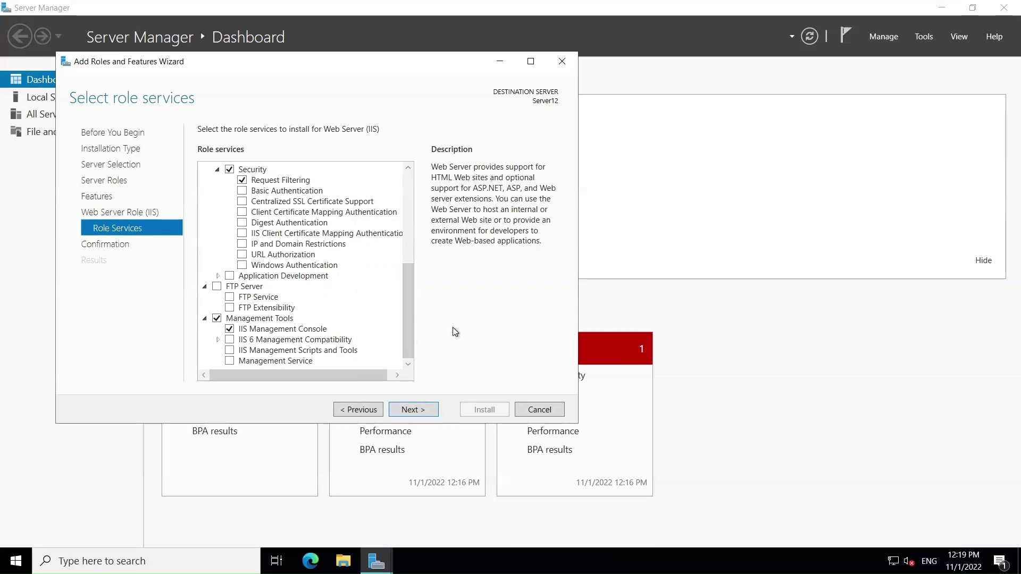
{"action": "left_click", "coordinate": [415, 410]}
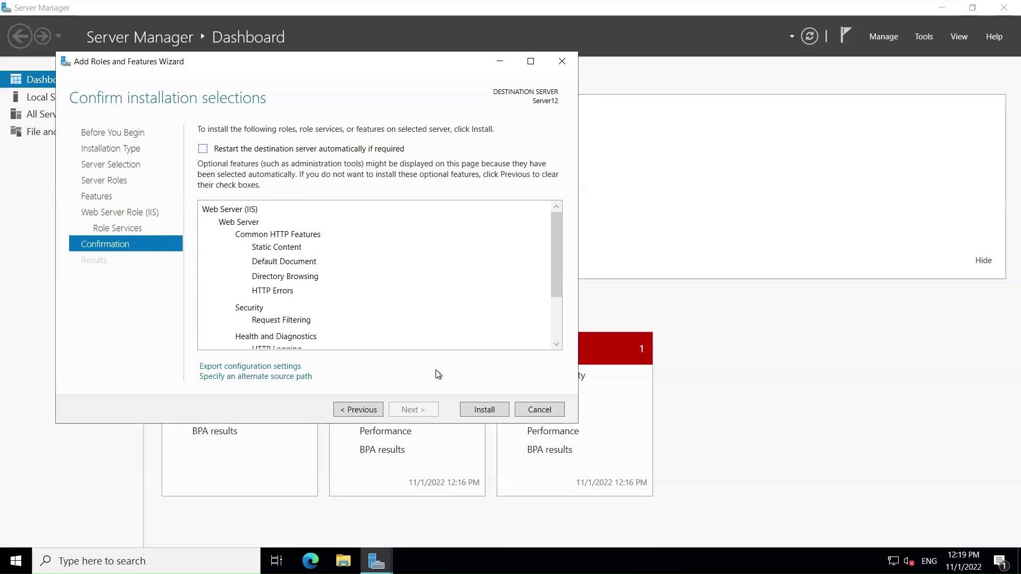
Step: Install Web Server (IIS) on Server12 and close the wizard once installation succeeds
{"action": "left_click", "coordinate": [484, 410]}
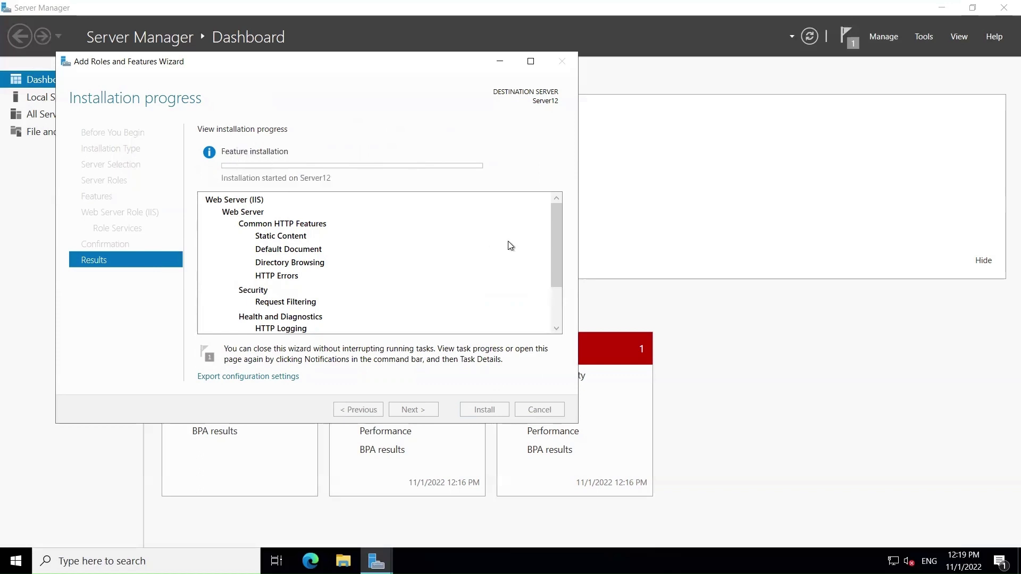
{"action": "left_click_drag", "start_coordinate": [554, 253], "coordinate": [558, 293]}
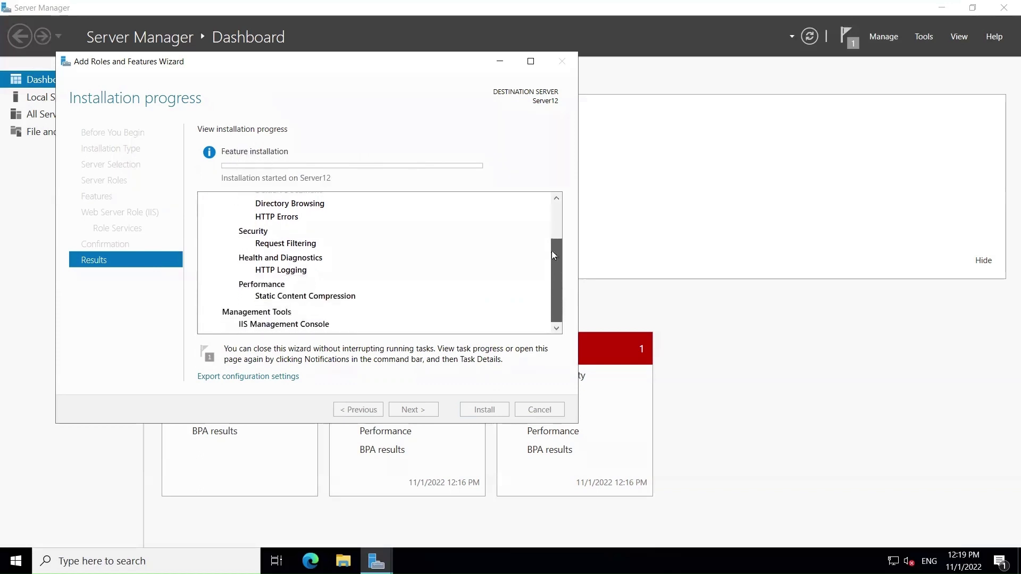
{"action": "left_click_drag", "start_coordinate": [554, 254], "coordinate": [551, 196]}
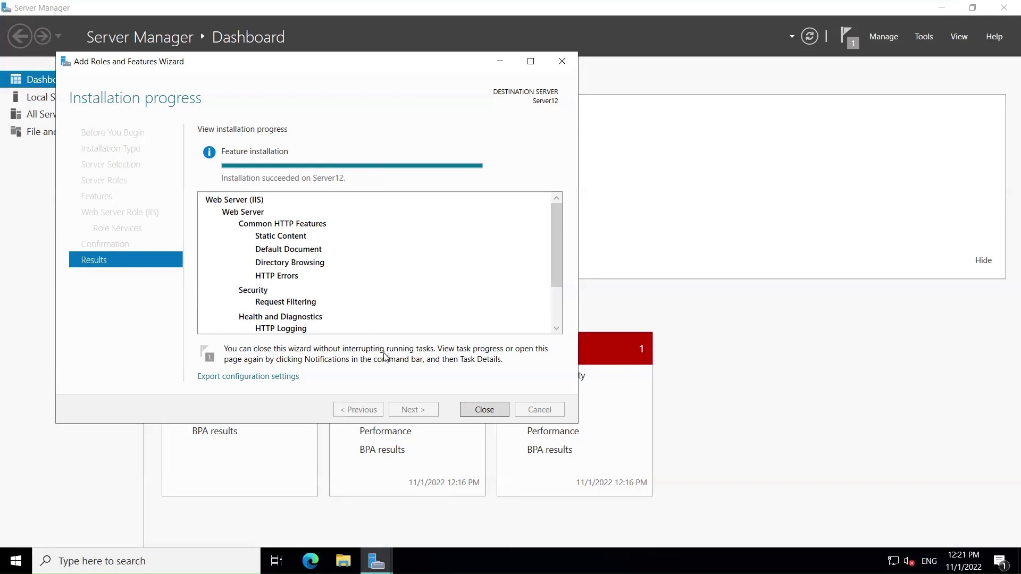
{"action": "left_click", "coordinate": [484, 410]}
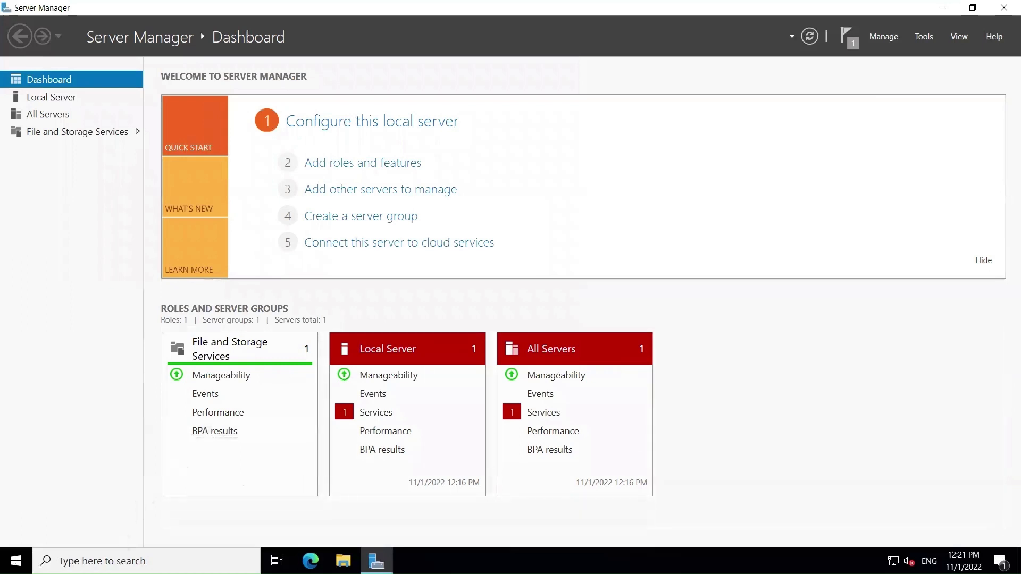
Step: Search 'iis' from the taskbar and launch Internet Information Services (IIS) Manager
{"action": "left_click", "coordinate": [96, 562]}
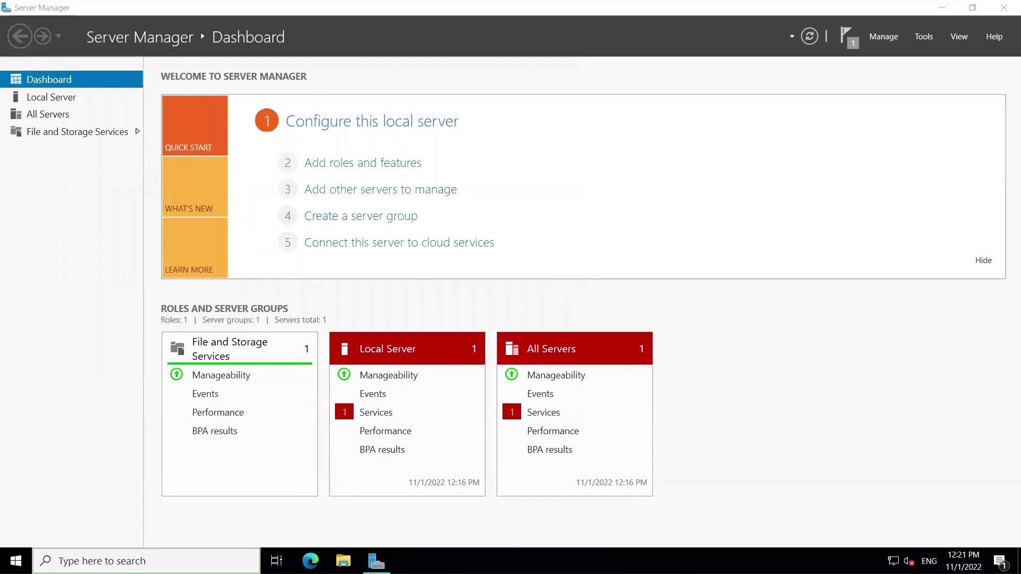
{"action": "type", "text": "iis"}
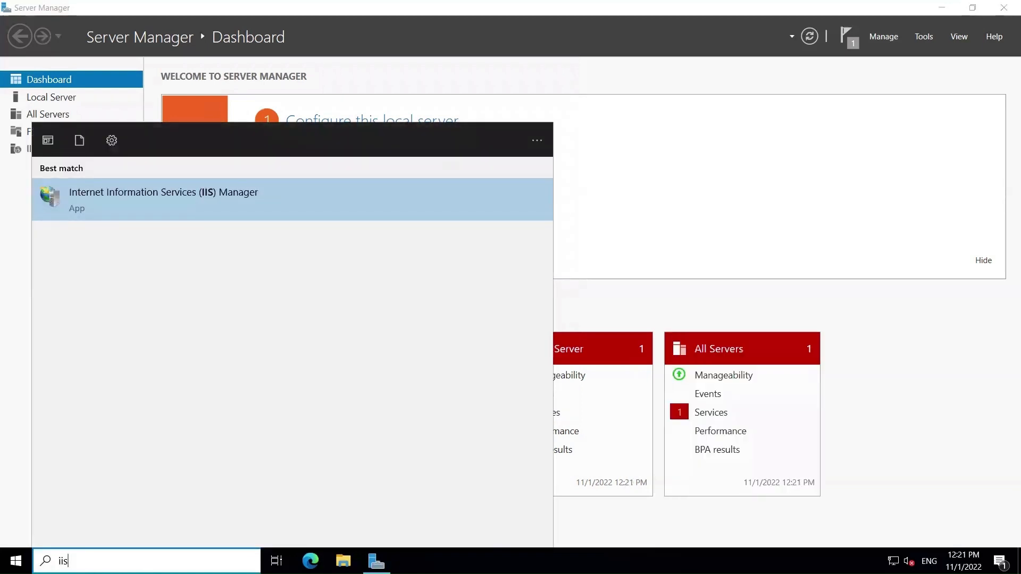
{"action": "left_click", "coordinate": [223, 200]}
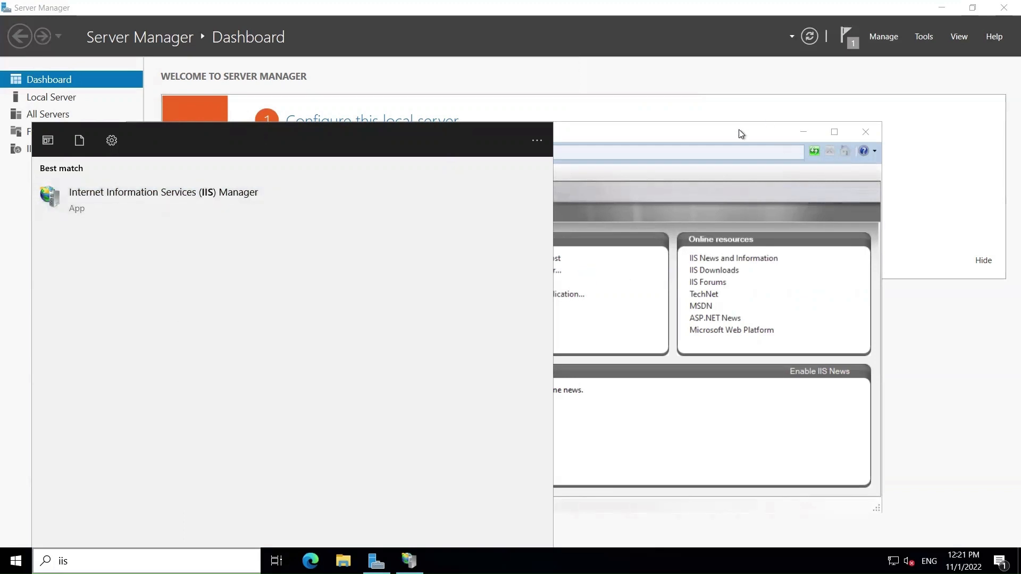
Step: Maximize the IIS Manager window and widen the Connections pane
{"action": "left_click", "coordinate": [711, 135]}
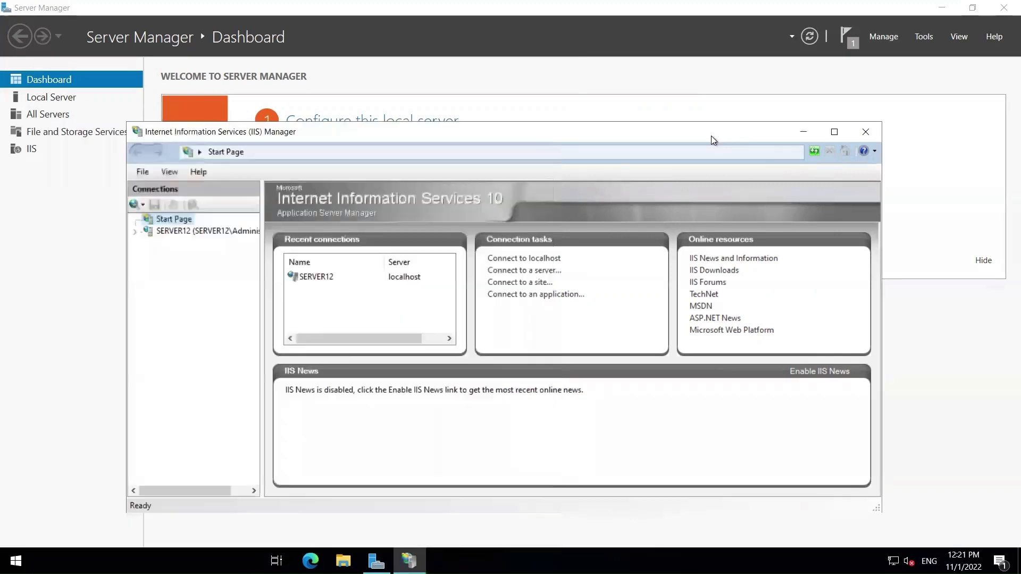
{"action": "left_click", "coordinate": [833, 132]}
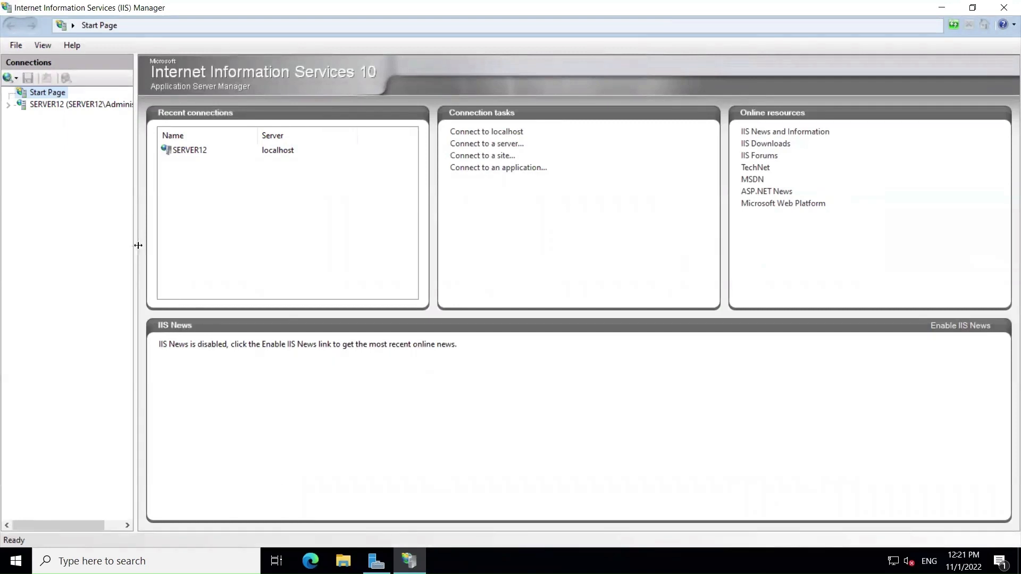
{"action": "left_click_drag", "start_coordinate": [133, 245], "coordinate": [151, 246]}
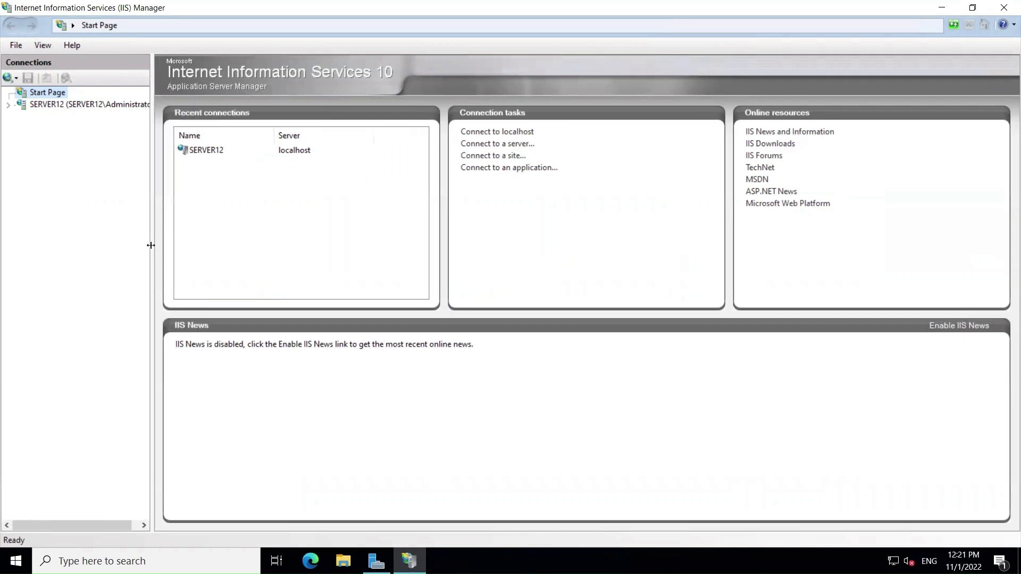
{"action": "left_click_drag", "start_coordinate": [151, 246], "coordinate": [165, 245]}
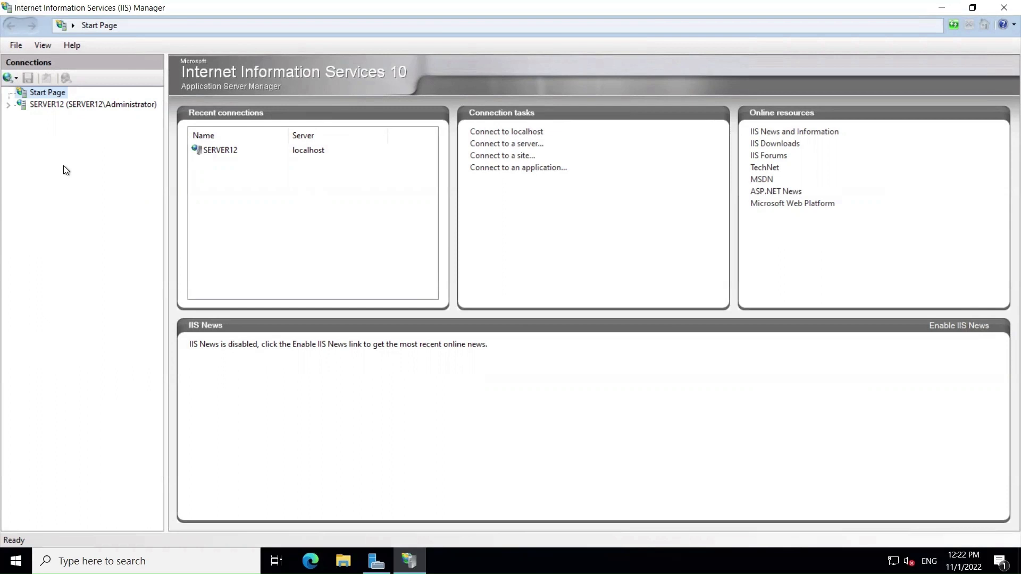
Step: Expand SERVER12 > Sites and browse Default Web Site via Manage Website > Browse, opening Edge
{"action": "left_click", "coordinate": [9, 107]}
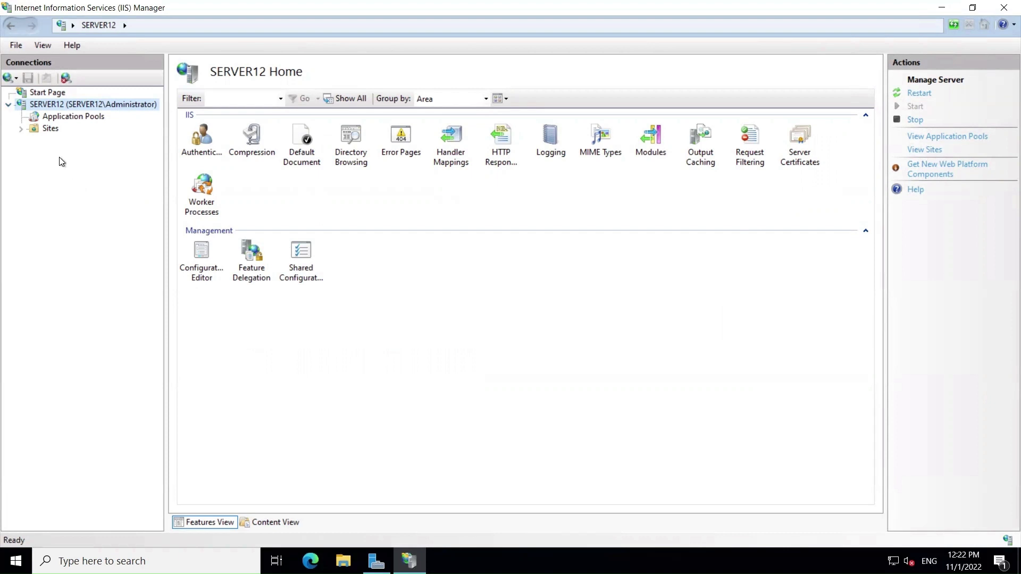
{"action": "left_click", "coordinate": [20, 128]}
{"action": "left_click", "coordinate": [86, 142]}
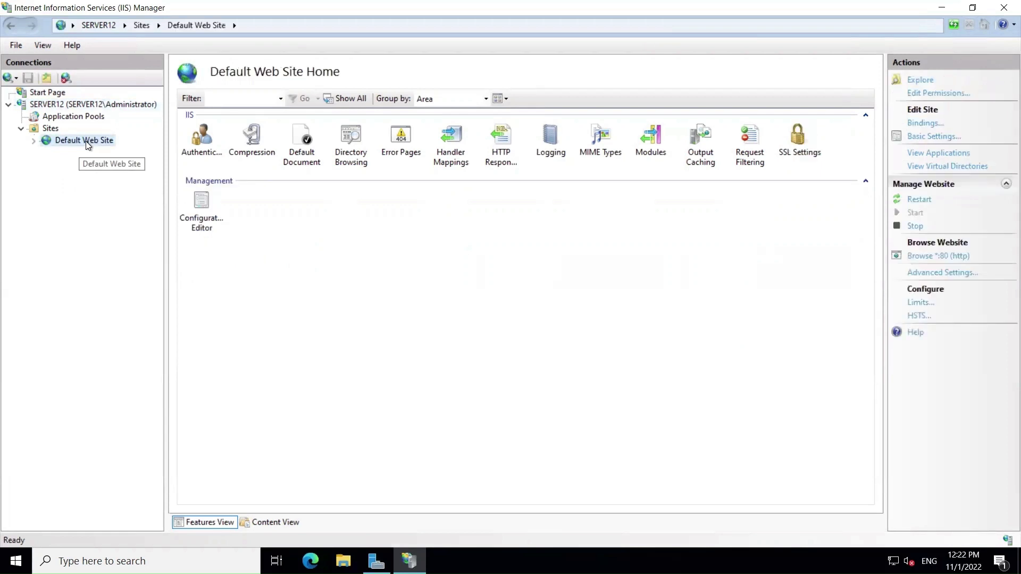
{"action": "right_click", "coordinate": [86, 142]}
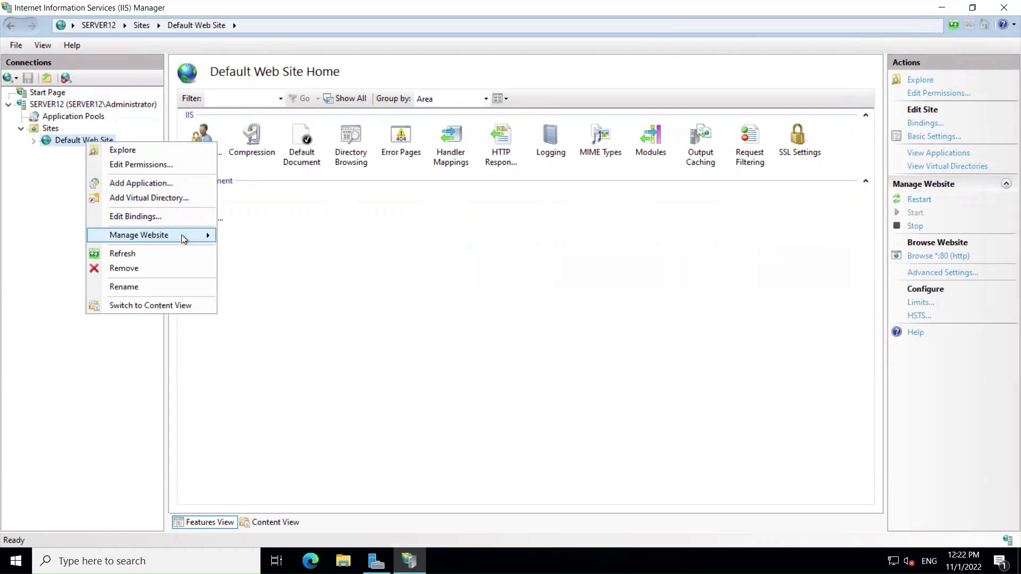
{"action": "mouse_move", "coordinate": [182, 238]}
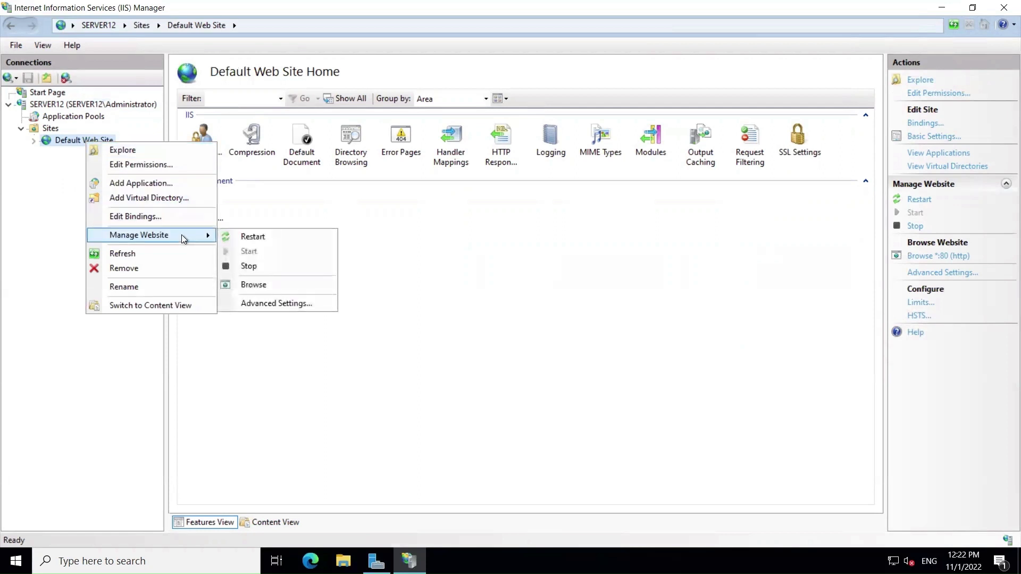
{"action": "left_click", "coordinate": [266, 285]}
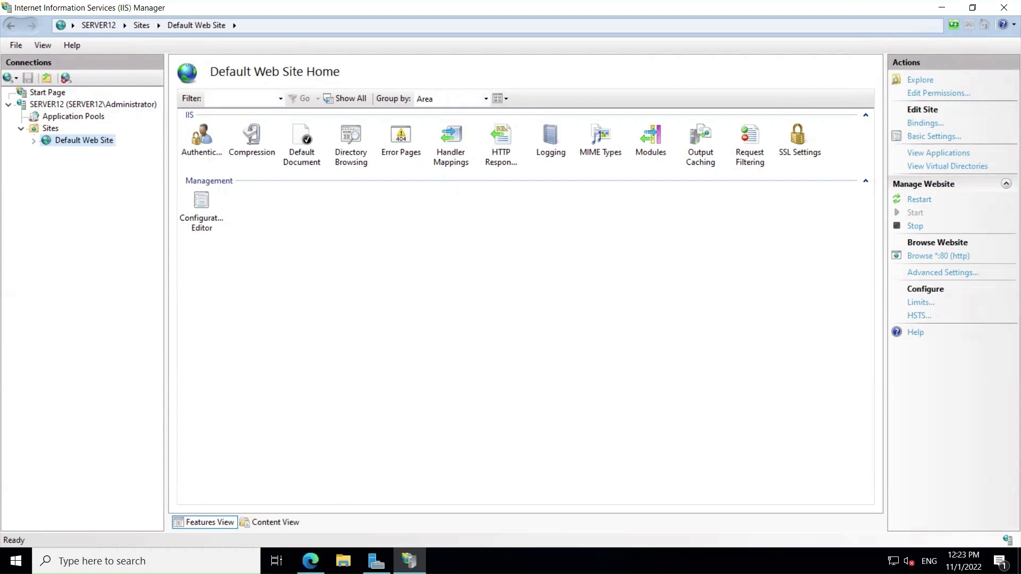
{"action": "left_click", "coordinate": [311, 561]}
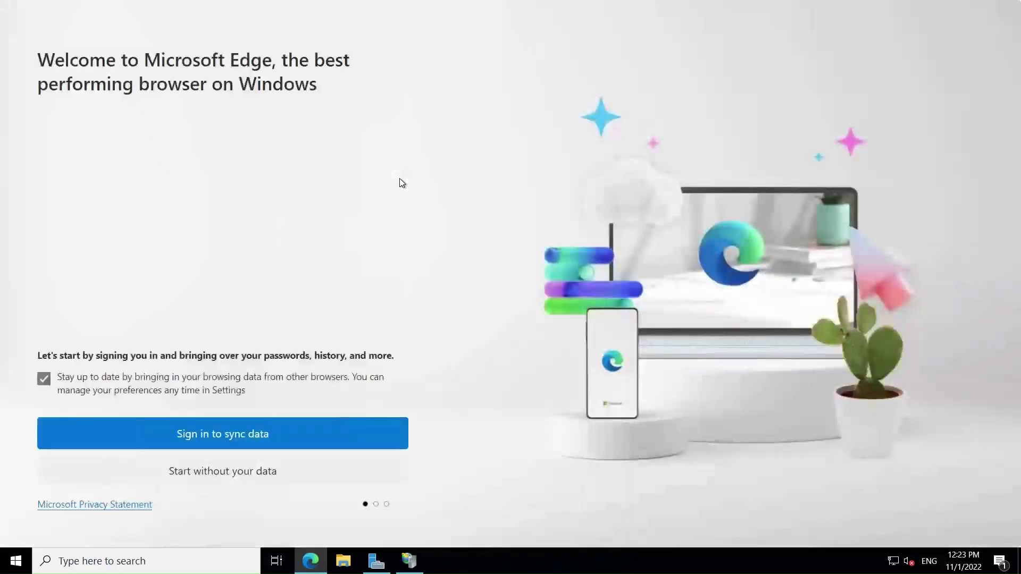
Step: Skip Edge sign-in and data import to view the localhost IIS page, then select Authentication in IIS Manager
{"action": "left_click", "coordinate": [246, 475]}
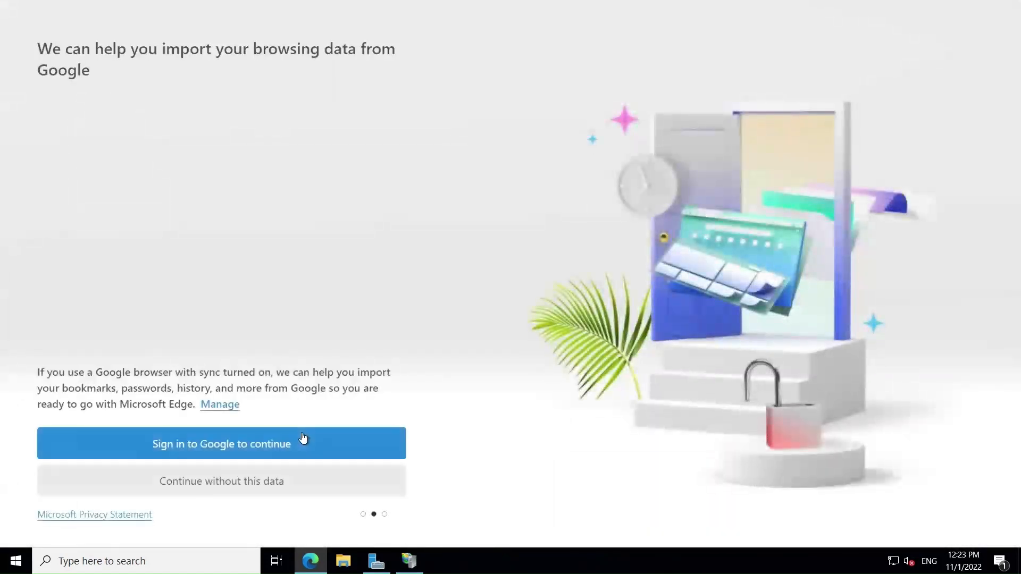
{"action": "left_click", "coordinate": [251, 480]}
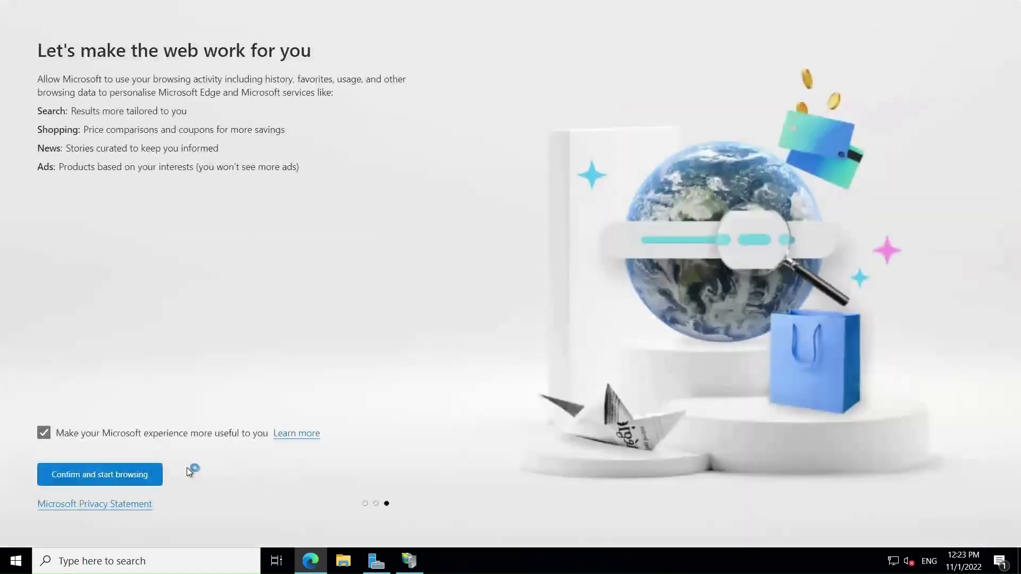
{"action": "left_click", "coordinate": [140, 485]}
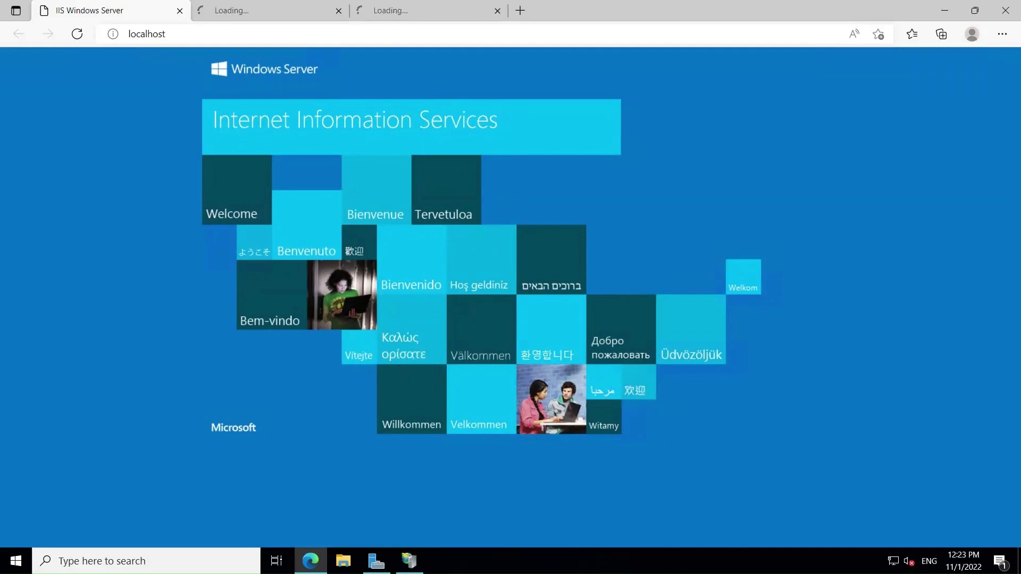
{"action": "left_click", "coordinate": [409, 561]}
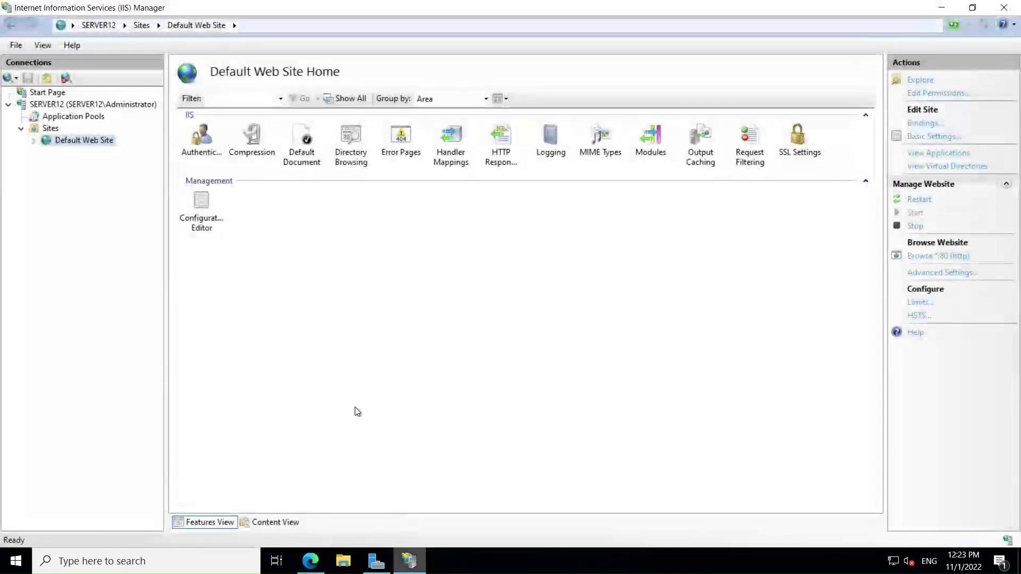
{"action": "left_click", "coordinate": [356, 328]}
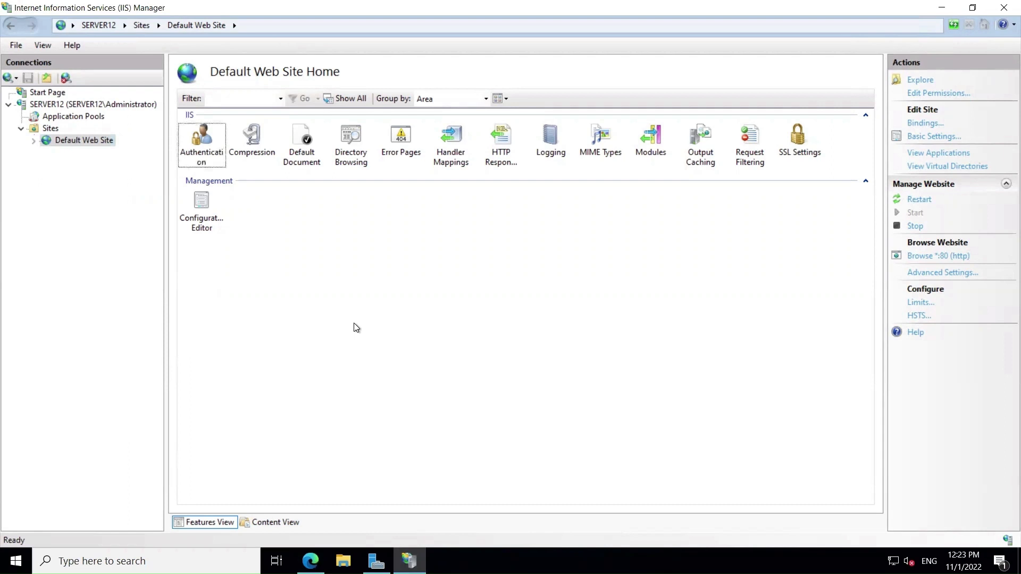